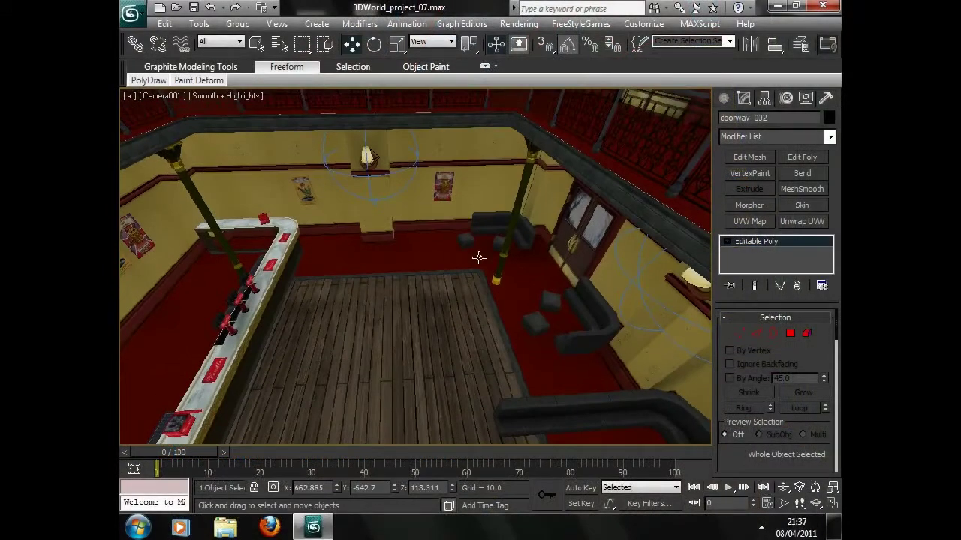
Step: Draw a new Standard Primitives plane on the room's wooden floor
{"action": "left_click", "coordinate": [725, 106]}
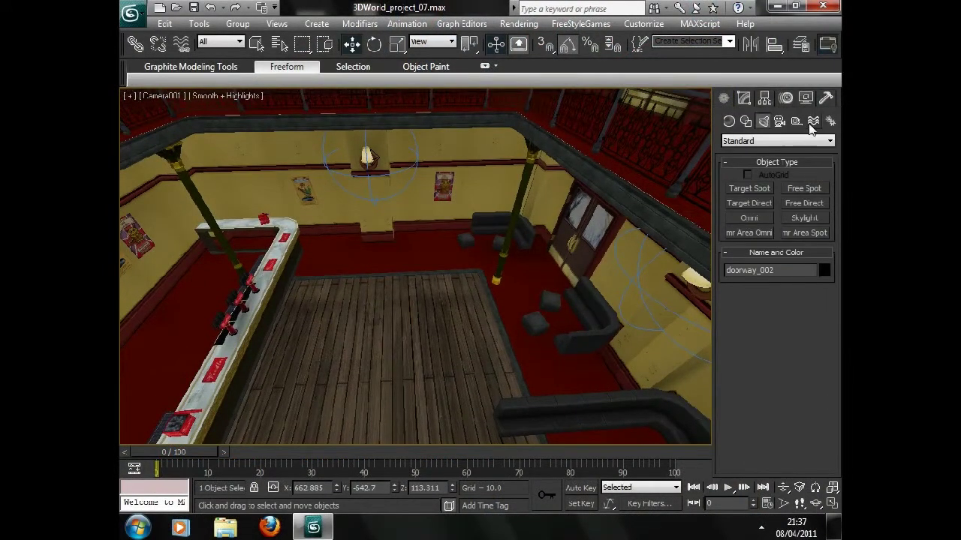
{"action": "left_click", "coordinate": [742, 99]}
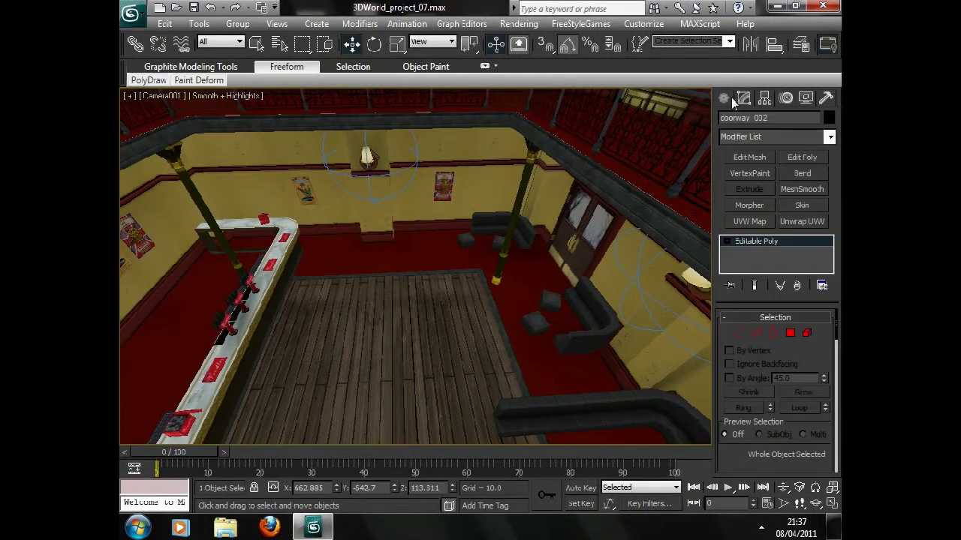
{"action": "left_click", "coordinate": [730, 98]}
{"action": "left_click", "coordinate": [728, 121]}
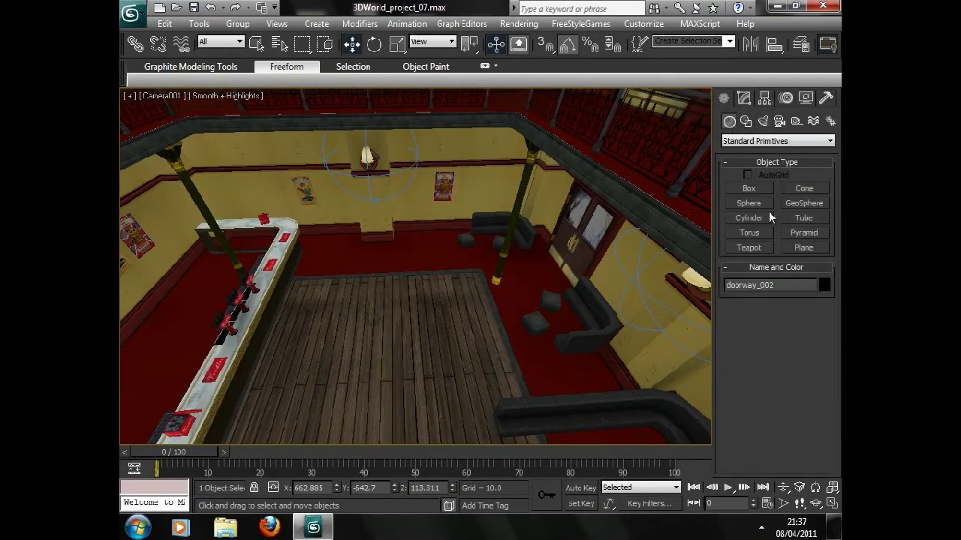
{"action": "left_click", "coordinate": [803, 248]}
{"action": "mouse_move", "coordinate": [343, 323]}
{"action": "left_mouse_down"}
{"action": "mouse_move", "coordinate": [422, 380]}
{"action": "mouse_move", "coordinate": [392, 350]}
{"action": "mouse_move", "coordinate": [403, 361]}
{"action": "left_mouse_up"}
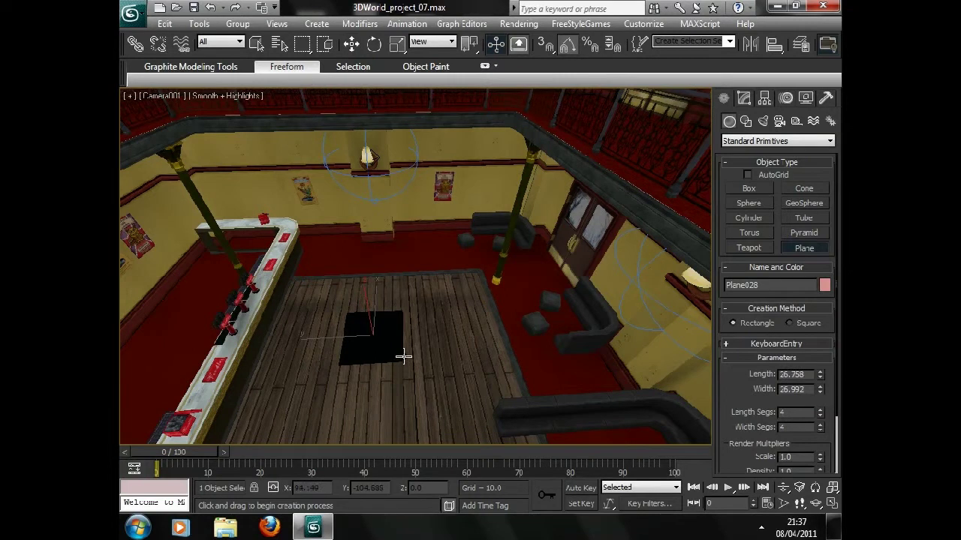
Step: Set the plane's length and width to 25, keeping one segment each way
{"action": "double_click", "coordinate": [792, 374]}
{"action": "type", "text": "25"}
{"action": "key", "text": "Tab"}
{"action": "key", "text": "Tab"}
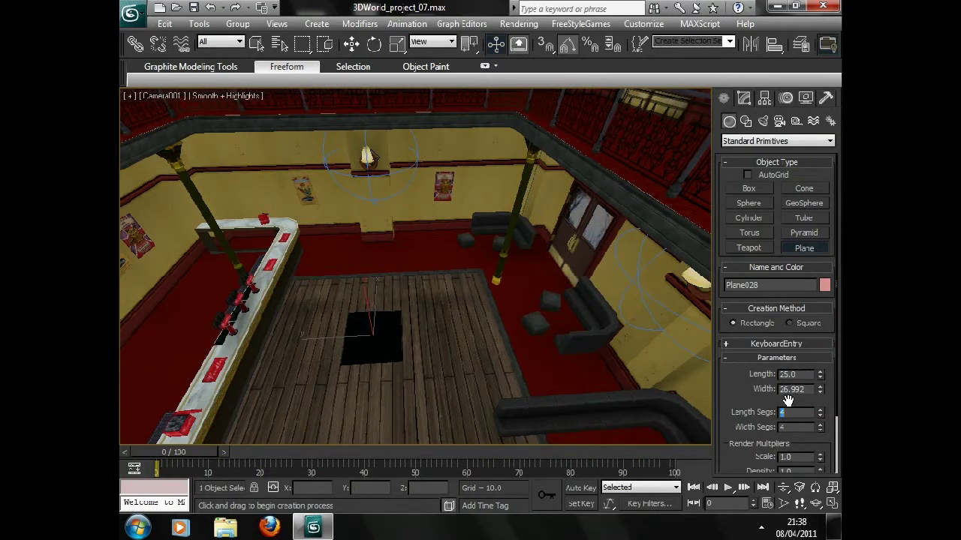
{"action": "double_click", "coordinate": [785, 390]}
{"action": "type", "text": "25"}
{"action": "key", "text": "Return"}
{"action": "type", "text": "1"}
{"action": "middle_click_drag", "start_coordinate": [330, 373], "coordinate": [355, 335], "text": "alt"}
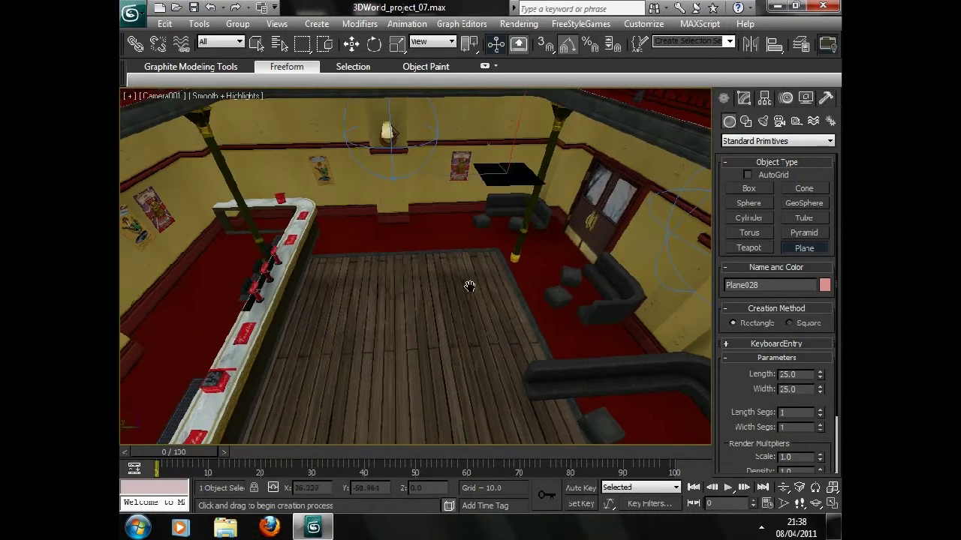
Step: Move the new plane down onto the front part of the floor
{"action": "left_click", "coordinate": [351, 44]}
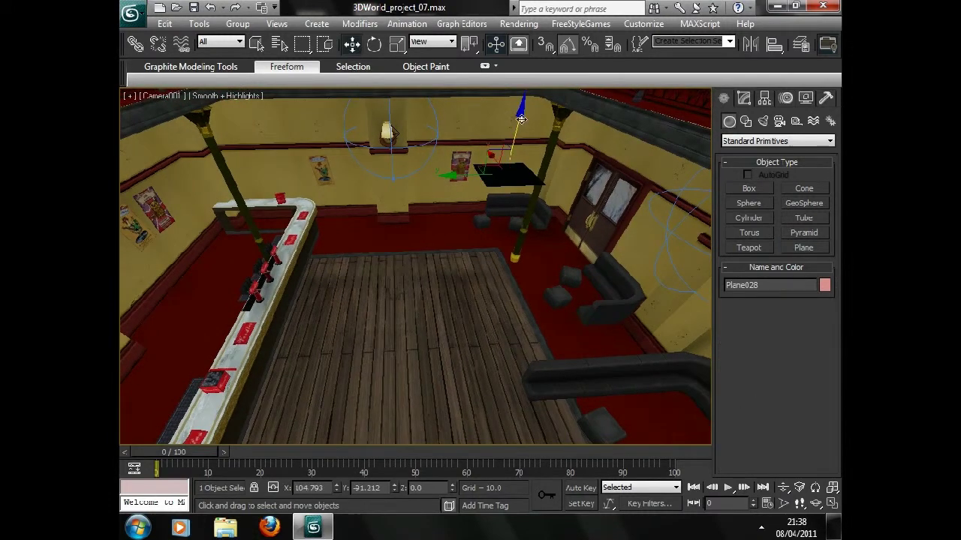
{"action": "left_click_drag", "start_coordinate": [523, 123], "coordinate": [457, 368]}
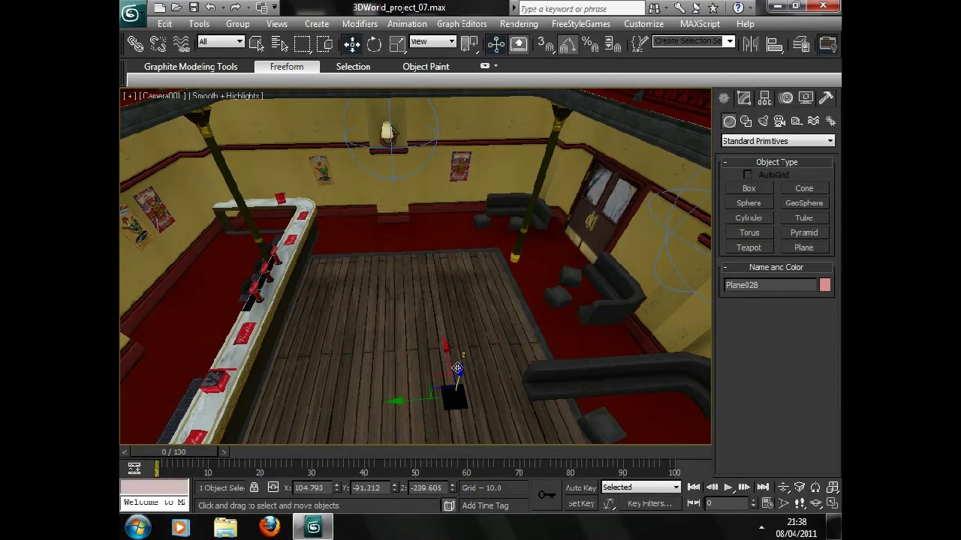
{"action": "left_click_drag", "start_coordinate": [457, 369], "coordinate": [450, 264]}
{"action": "middle_click_drag", "start_coordinate": [459, 264], "coordinate": [464, 261]}
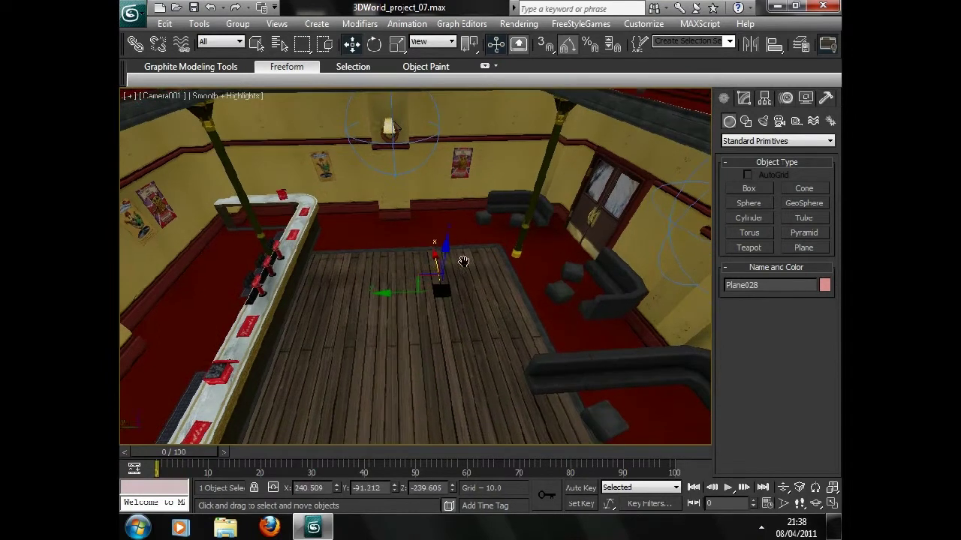
{"action": "mouse_move", "coordinate": [446, 259]}
{"action": "left_mouse_down"}
{"action": "mouse_move", "coordinate": [434, 374]}
{"action": "mouse_move", "coordinate": [441, 332]}
{"action": "left_mouse_up"}
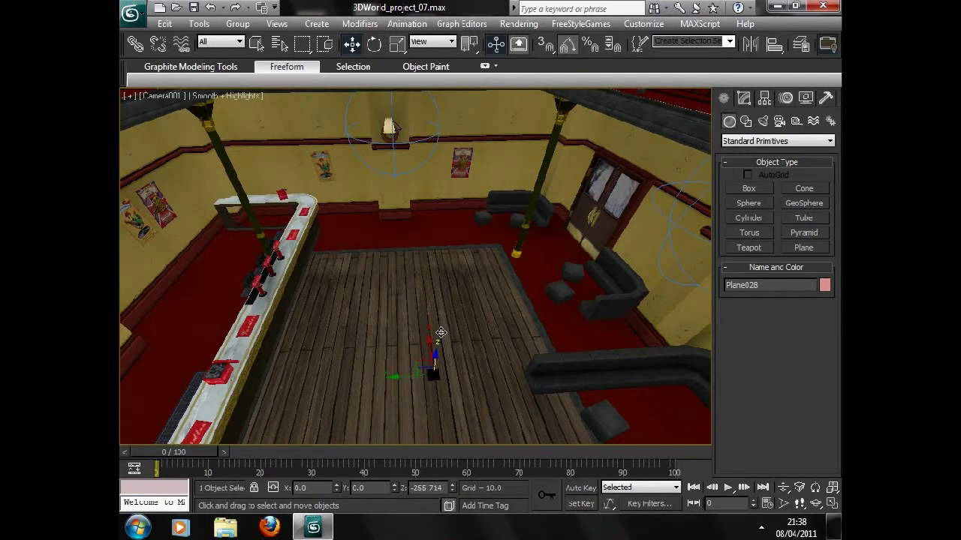
Step: Resize the plane to a length and width of 100
{"action": "left_click", "coordinate": [744, 98]}
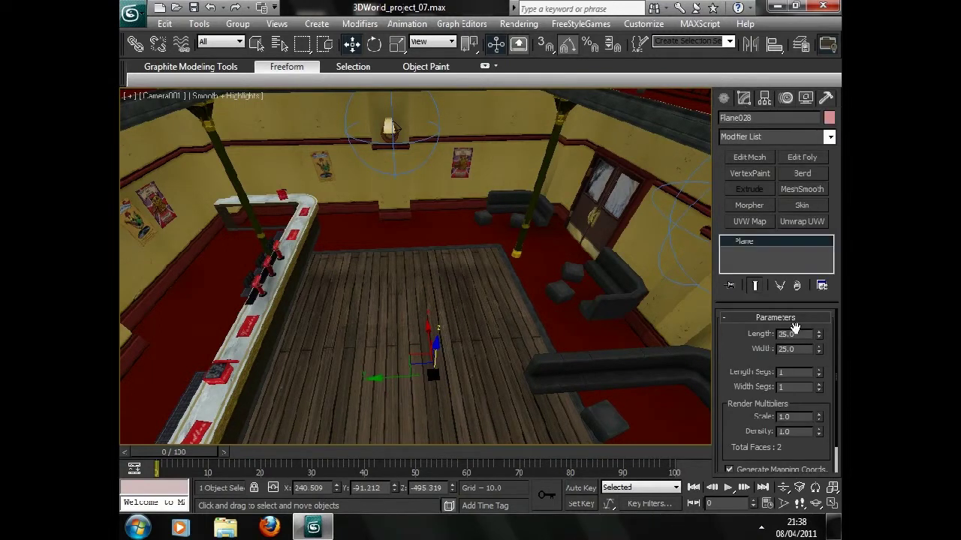
{"action": "left_click_drag", "start_coordinate": [801, 334], "coordinate": [754, 335]}
{"action": "type", "text": "100"}
{"action": "key", "text": "Tab"}
{"action": "type", "text": "0"}
{"action": "key", "text": "Return"}
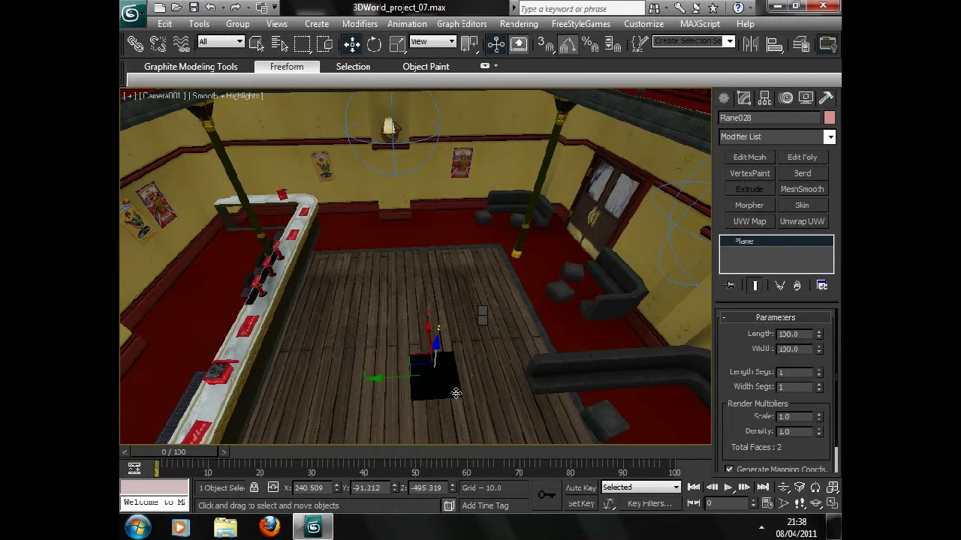
Step: Add a sixteenth sub-material slot to the 3D_World_Club material
{"action": "key", "text": "m"}
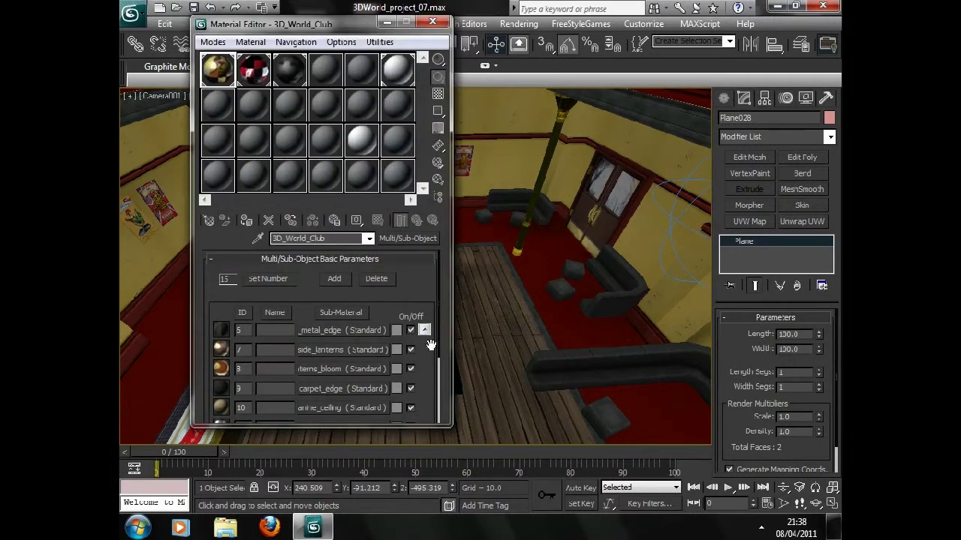
{"action": "left_click", "coordinate": [424, 330]}
{"action": "scroll", "coordinate": [429, 279], "scroll_direction": "down", "scroll_amount": 1}
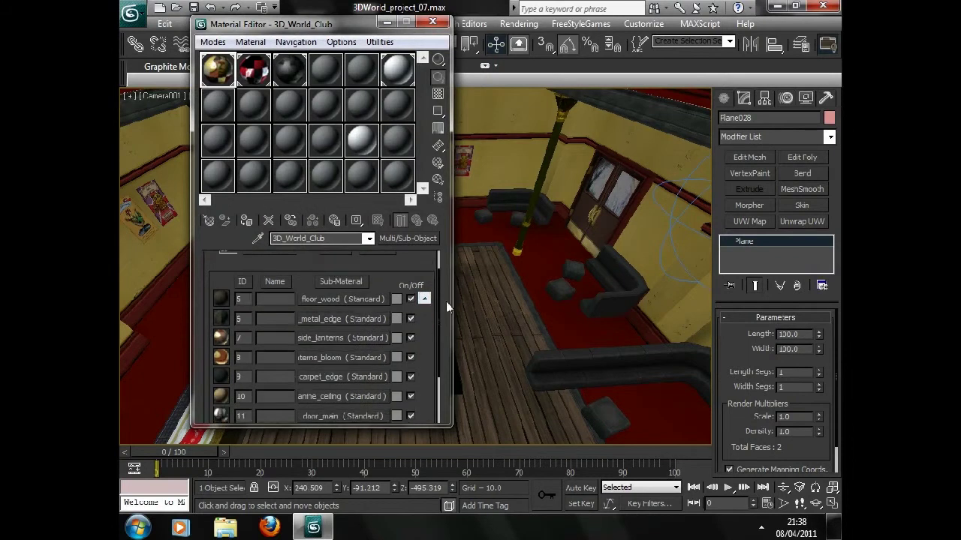
{"action": "scroll", "coordinate": [441, 392], "scroll_direction": "down", "scroll_amount": 2}
{"action": "left_click", "coordinate": [424, 406]}
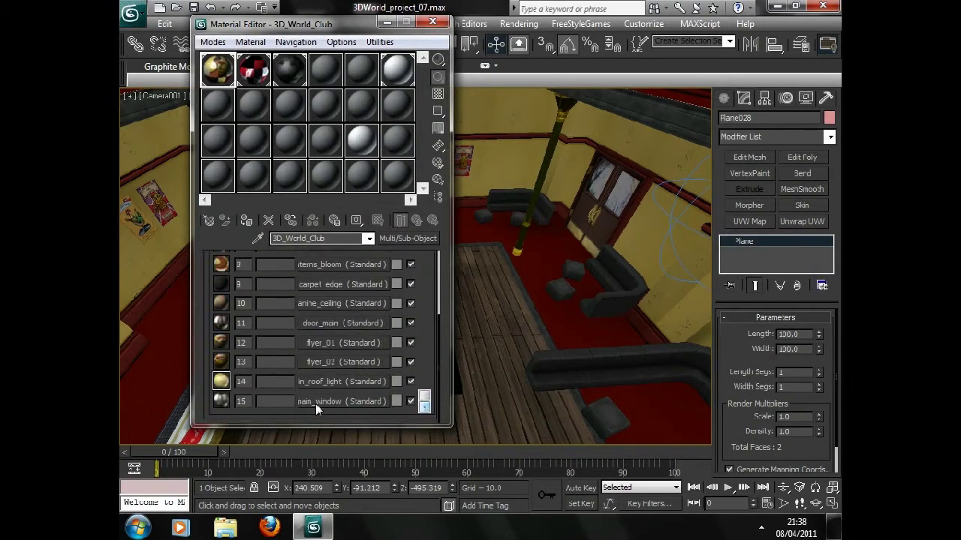
{"action": "scroll", "coordinate": [390, 337], "scroll_direction": "up", "scroll_amount": 5}
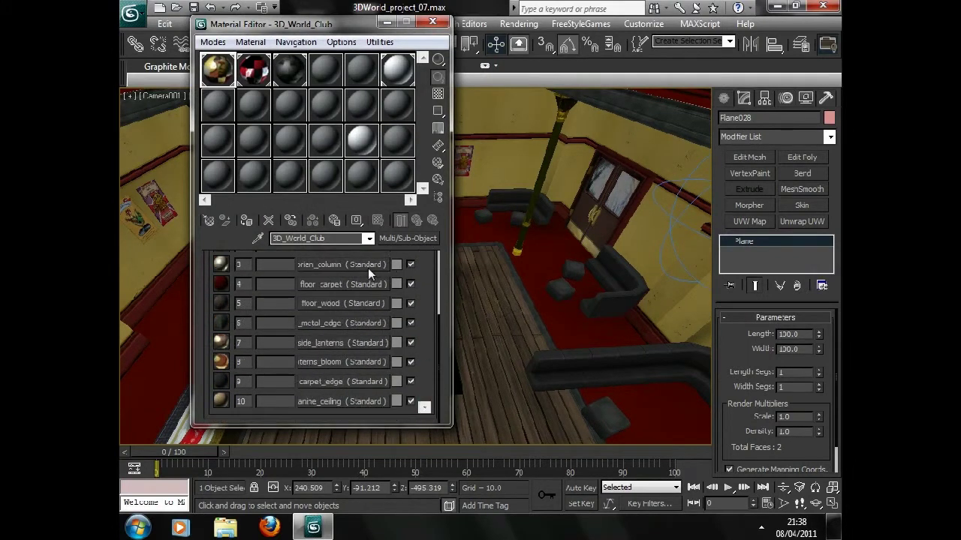
{"action": "scroll", "coordinate": [367, 267], "scroll_direction": "up", "scroll_amount": 3}
{"action": "left_click", "coordinate": [334, 279]}
Step: Open sub-material 16 and clear its default name for renaming to rubbish_floor
{"action": "scroll", "coordinate": [426, 364], "scroll_direction": "down", "scroll_amount": 3}
{"action": "scroll", "coordinate": [419, 366], "scroll_direction": "down", "scroll_amount": 3}
{"action": "left_click", "coordinate": [425, 407]}
{"action": "scroll", "coordinate": [425, 408], "scroll_direction": "down", "scroll_amount": 2}
{"action": "scroll", "coordinate": [322, 401], "scroll_direction": "down", "scroll_amount": 5}
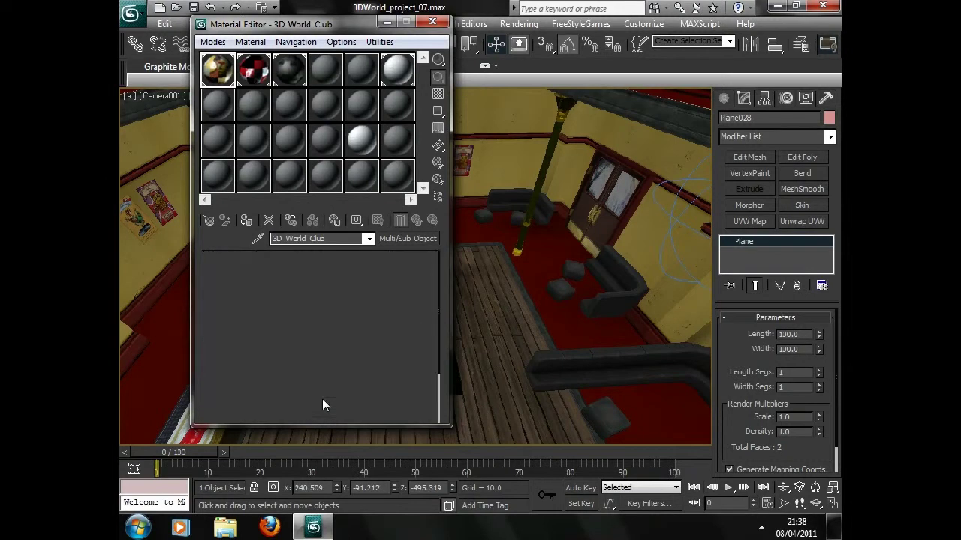
{"action": "left_click", "coordinate": [322, 405]}
{"action": "key", "text": "BackSpace"}
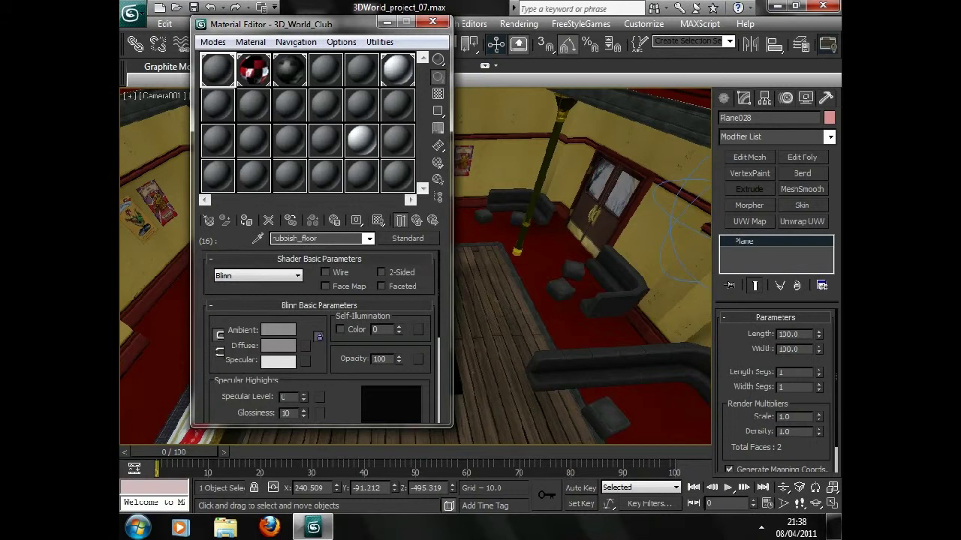
Step: Load Rubbish_on_floor_01.tga as the Diffuse Color bitmap of rubbish_floor
{"action": "left_click", "coordinate": [305, 346]}
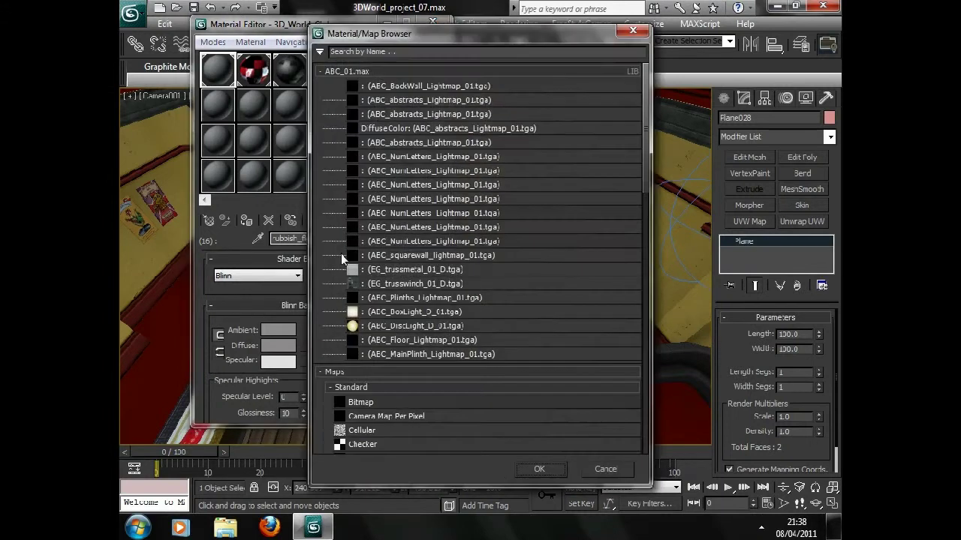
{"action": "double_click", "coordinate": [364, 403]}
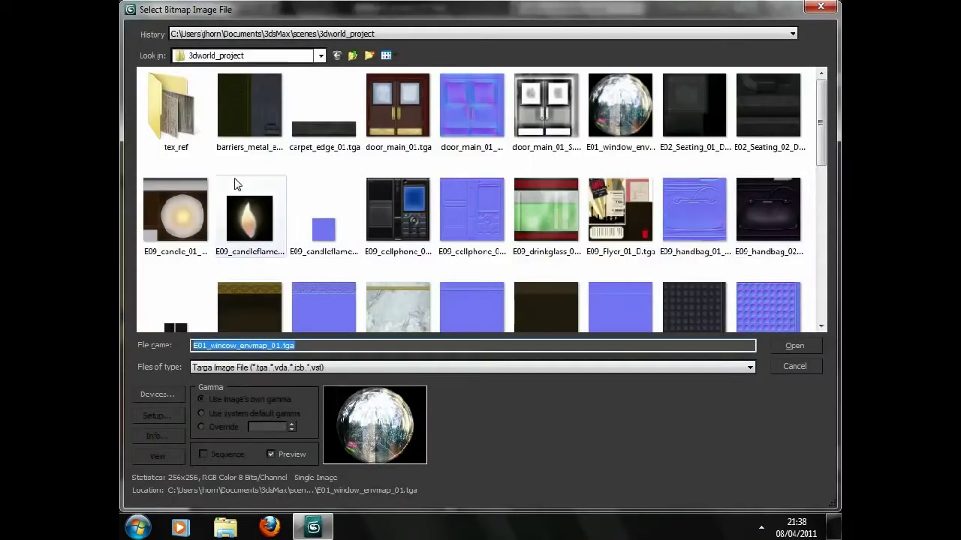
{"action": "left_click_drag", "start_coordinate": [822, 135], "coordinate": [823, 292]}
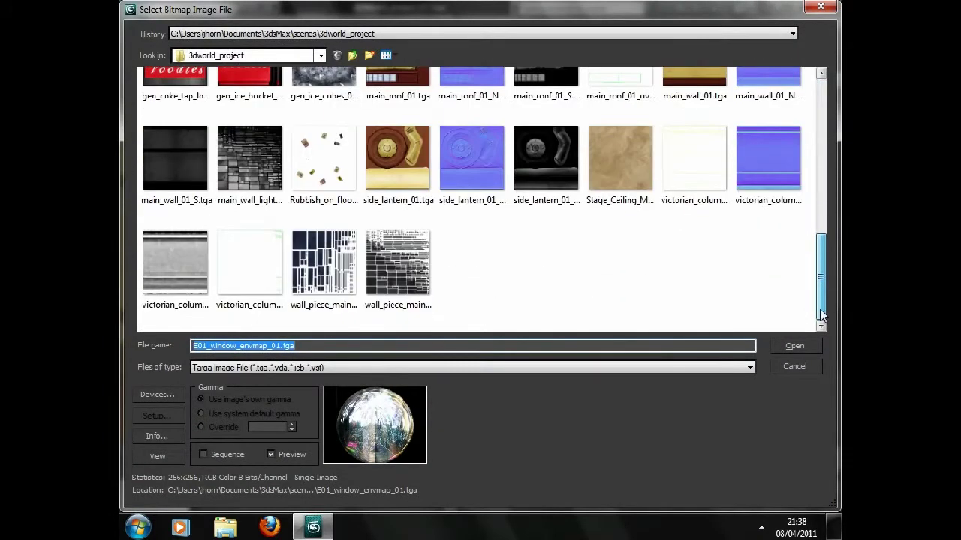
{"action": "double_click", "coordinate": [324, 158]}
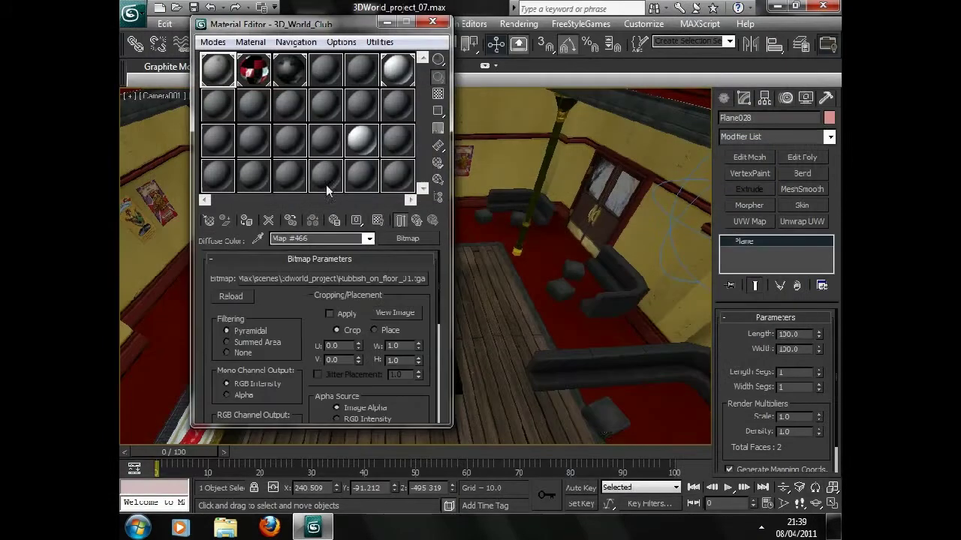
{"action": "left_click", "coordinate": [416, 221]}
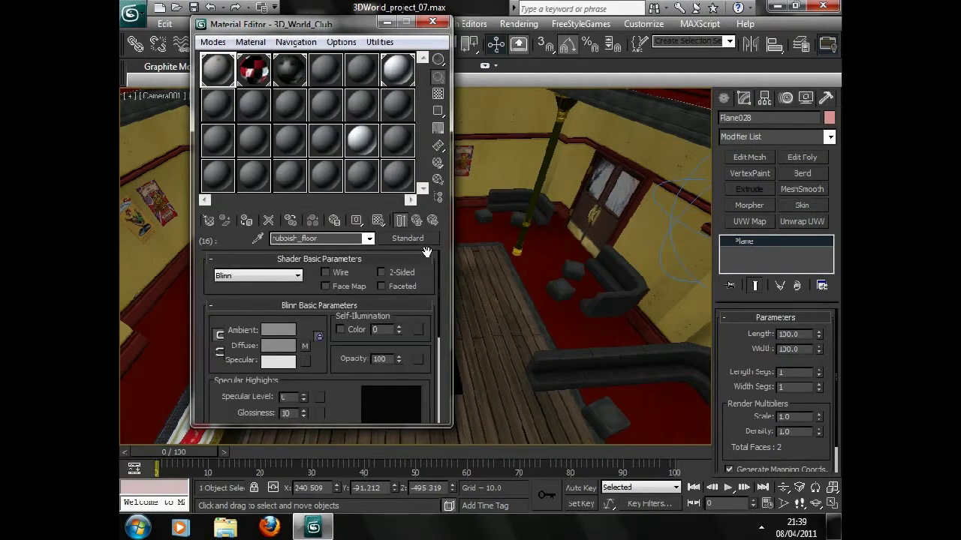
Step: Copy the diffuse bitmap from the Maps list onto the Opacity slot
{"action": "scroll", "coordinate": [427, 358], "scroll_direction": "down", "scroll_amount": 5}
{"action": "scroll", "coordinate": [375, 314], "scroll_direction": "down", "scroll_amount": 3}
{"action": "left_click", "coordinate": [338, 310]}
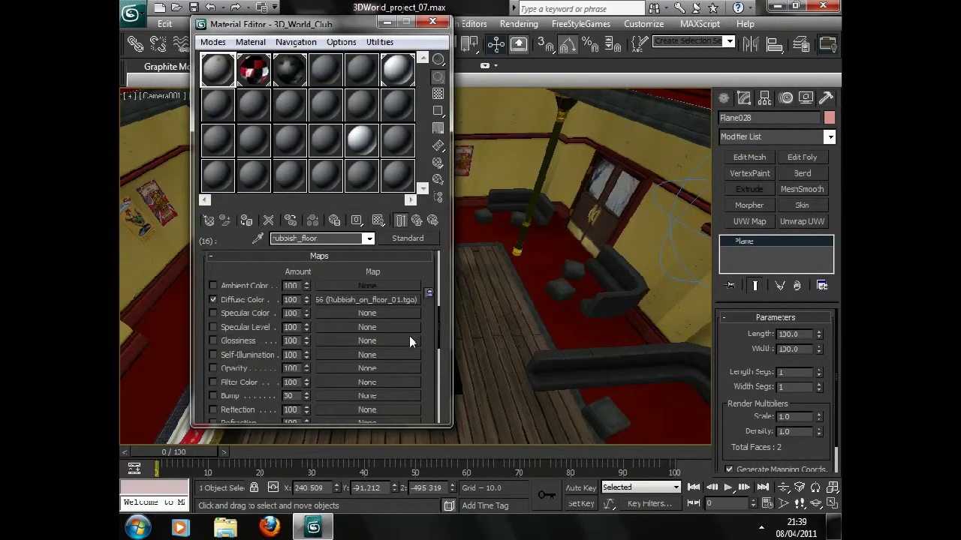
{"action": "left_click_drag", "start_coordinate": [435, 360], "coordinate": [410, 299]}
{"action": "scroll", "coordinate": [410, 299], "scroll_direction": "up", "scroll_amount": 2}
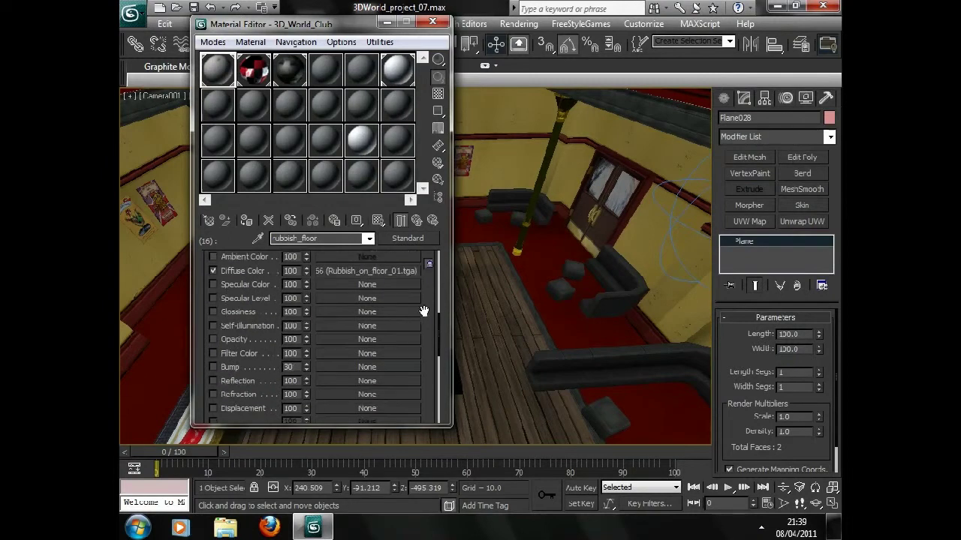
{"action": "left_click", "coordinate": [368, 275]}
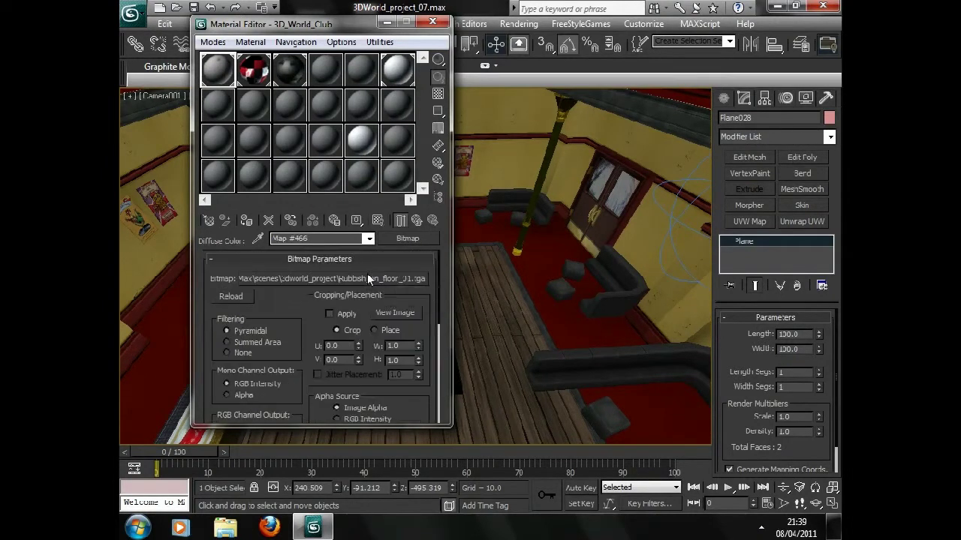
{"action": "left_click", "coordinate": [401, 220]}
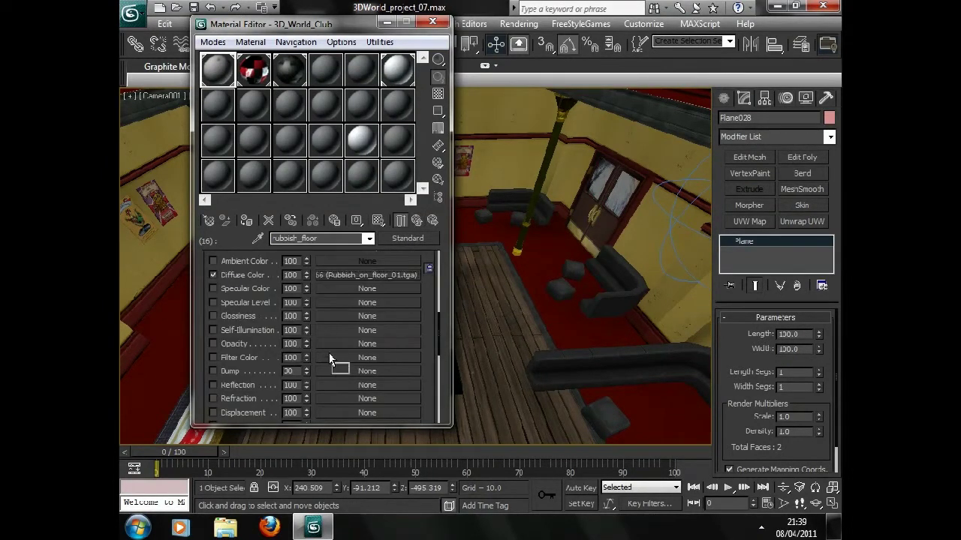
{"action": "left_click_drag", "start_coordinate": [313, 331], "coordinate": [338, 345]}
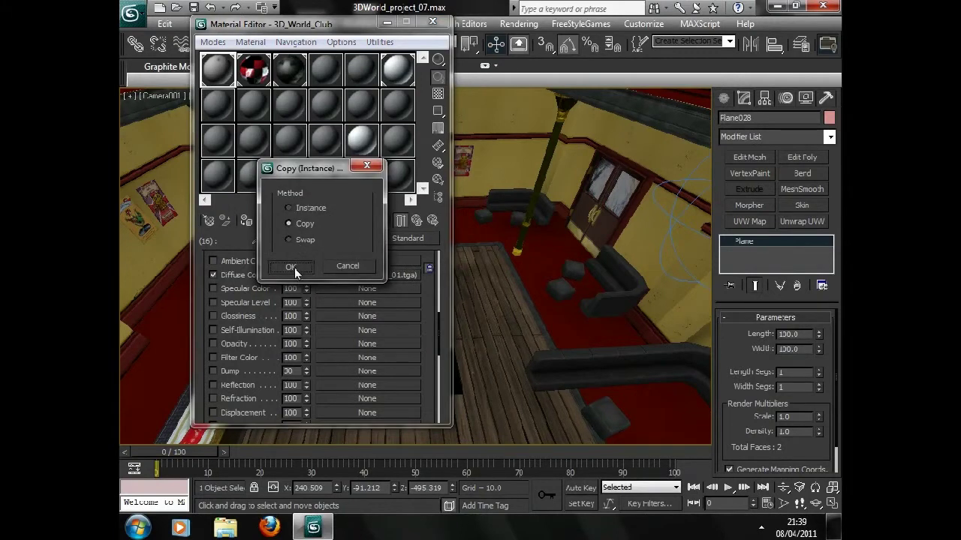
Step: Confirm the opacity map copy and make it use Alpha as Gray
{"action": "left_click", "coordinate": [294, 267]}
{"action": "left_click", "coordinate": [367, 344]}
{"action": "left_click_drag", "start_coordinate": [393, 388], "coordinate": [398, 292]}
{"action": "left_click", "coordinate": [227, 335]}
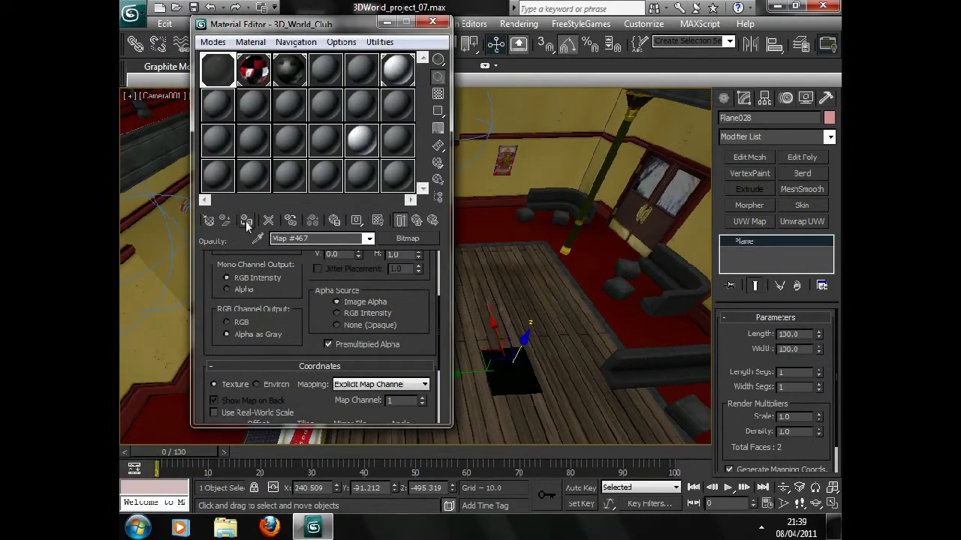
Step: Convert the floor plane to an Editable Mesh in Polygon sub-object mode
{"action": "right_click", "coordinate": [515, 386]}
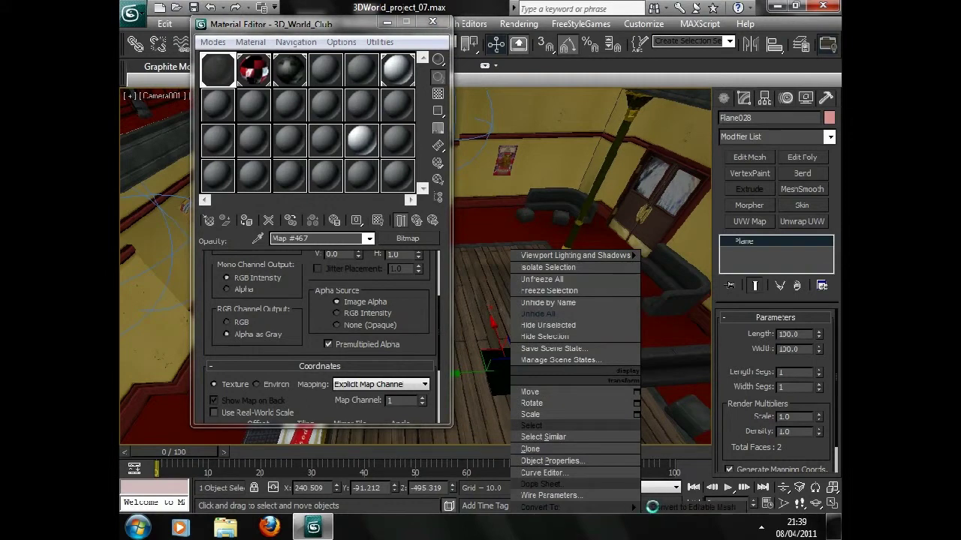
{"action": "left_click", "coordinate": [701, 510]}
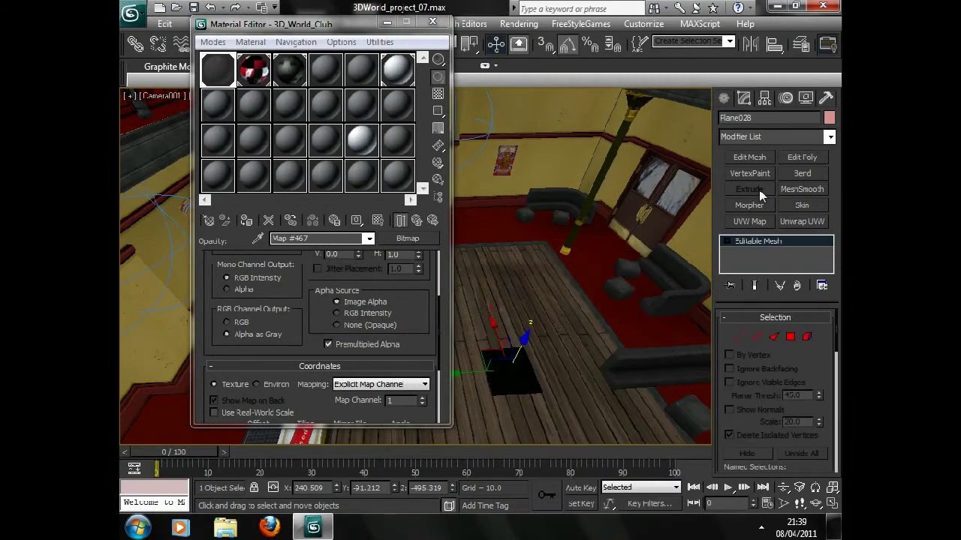
{"action": "left_click", "coordinate": [789, 337]}
{"action": "scroll", "coordinate": [792, 375], "scroll_direction": "down", "scroll_amount": 5}
{"action": "scroll", "coordinate": [793, 385], "scroll_direction": "down", "scroll_amount": 5}
{"action": "scroll", "coordinate": [799, 378], "scroll_direction": "down", "scroll_amount": 3}
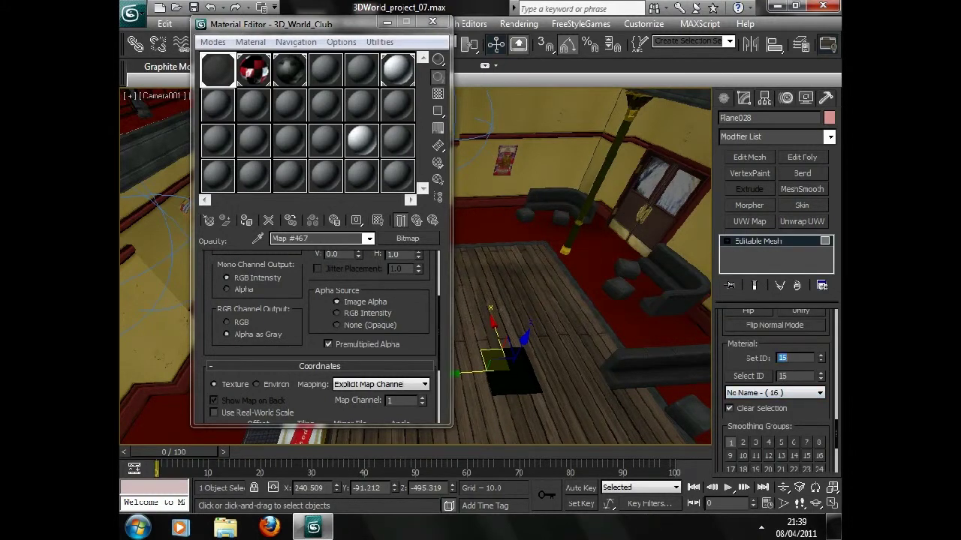
{"action": "middle_click_drag", "start_coordinate": [640, 331], "coordinate": [503, 322], "text": "alt"}
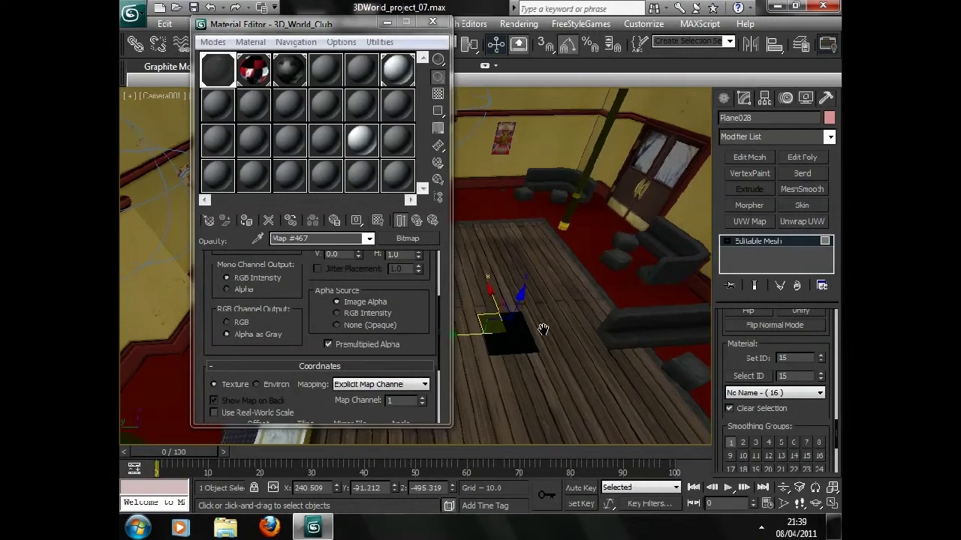
Step: Switch to Top view and isolate the plane from the rest of the scene
{"action": "key", "text": "t"}
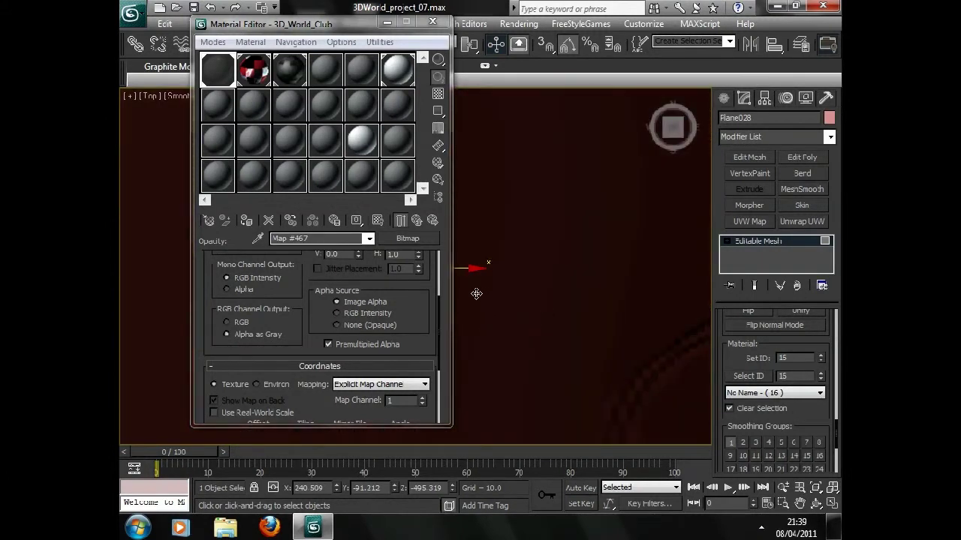
{"action": "right_click", "coordinate": [476, 293]}
{"action": "left_click", "coordinate": [508, 240]}
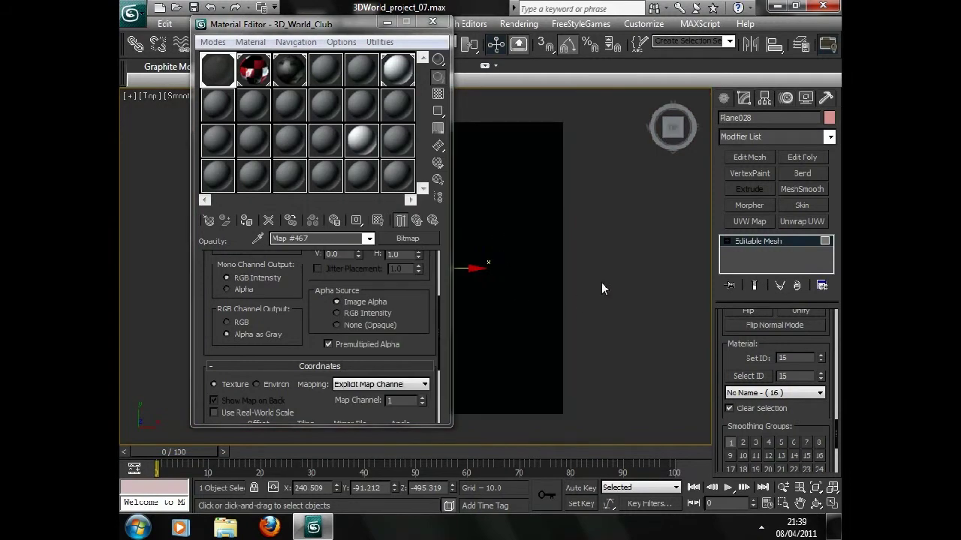
{"action": "middle_click_drag", "start_coordinate": [491, 335], "coordinate": [530, 292], "text": "alt"}
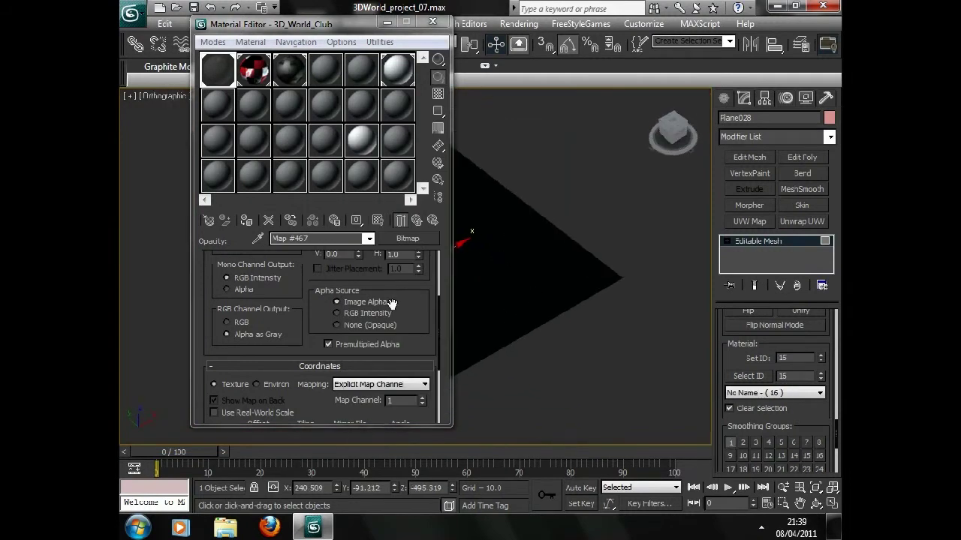
Step: Convert the plane to an Editable Poly and select its single polygon
{"action": "left_click", "coordinate": [416, 221]}
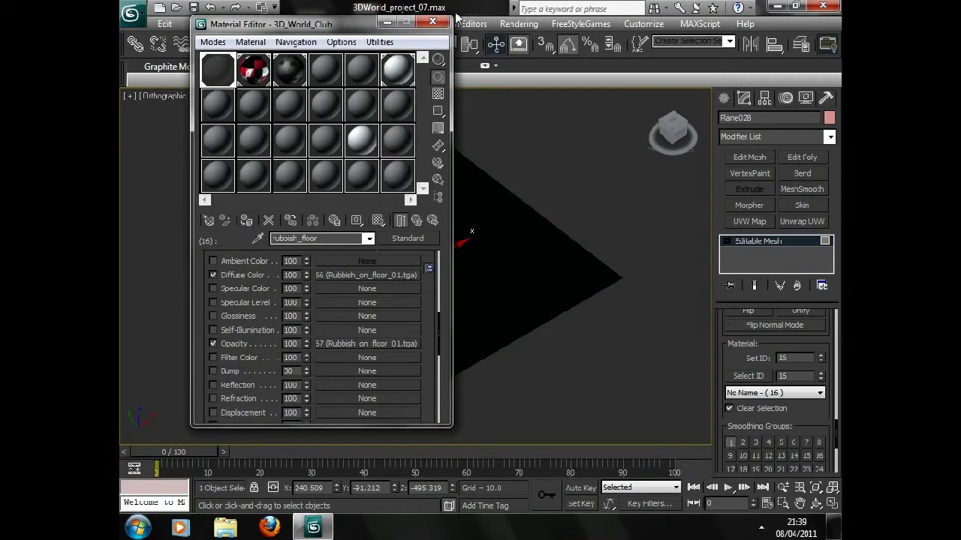
{"action": "left_click", "coordinate": [433, 21]}
{"action": "right_click", "coordinate": [367, 214]}
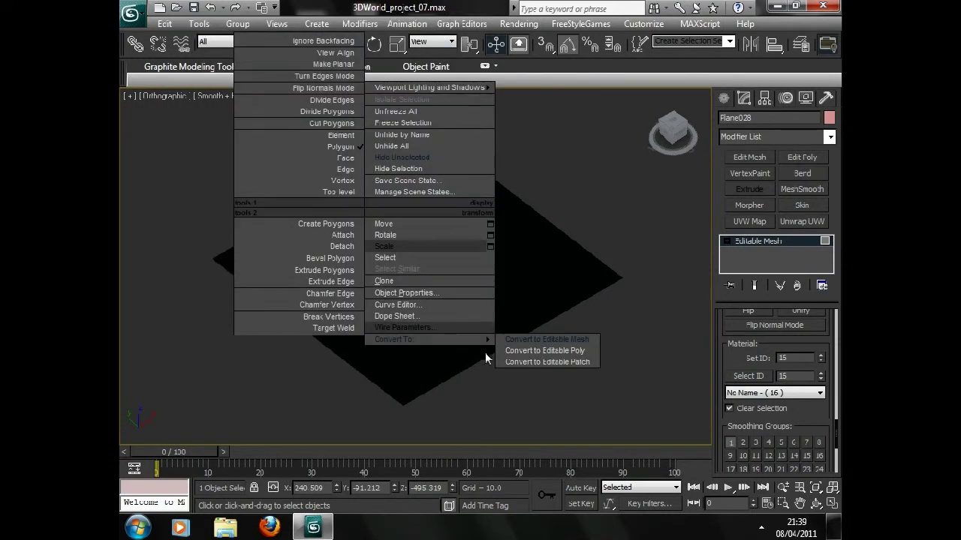
{"action": "left_click", "coordinate": [558, 351]}
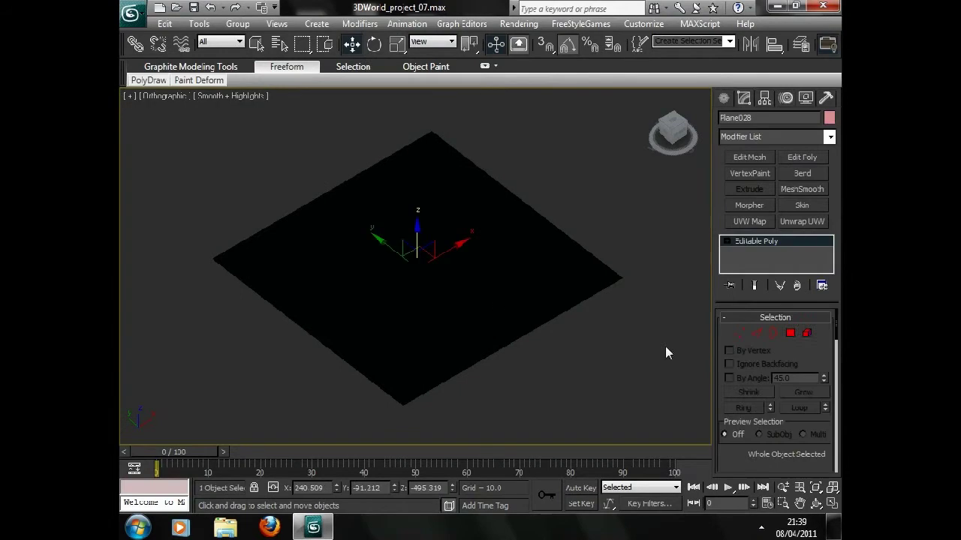
{"action": "left_click", "coordinate": [790, 333]}
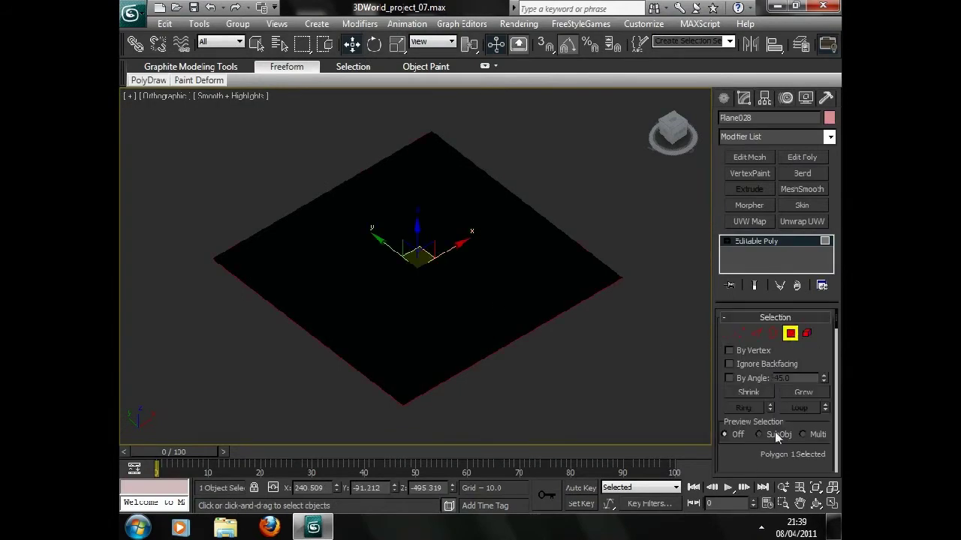
Step: Assign the rubbish_floor material to the plane's selected polygon
{"action": "key", "text": "m"}
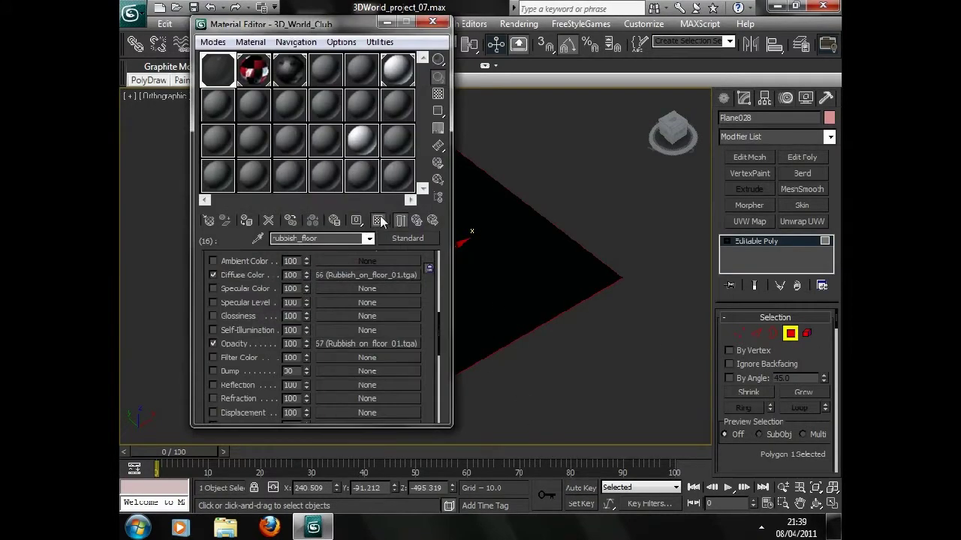
{"action": "left_click", "coordinate": [380, 220]}
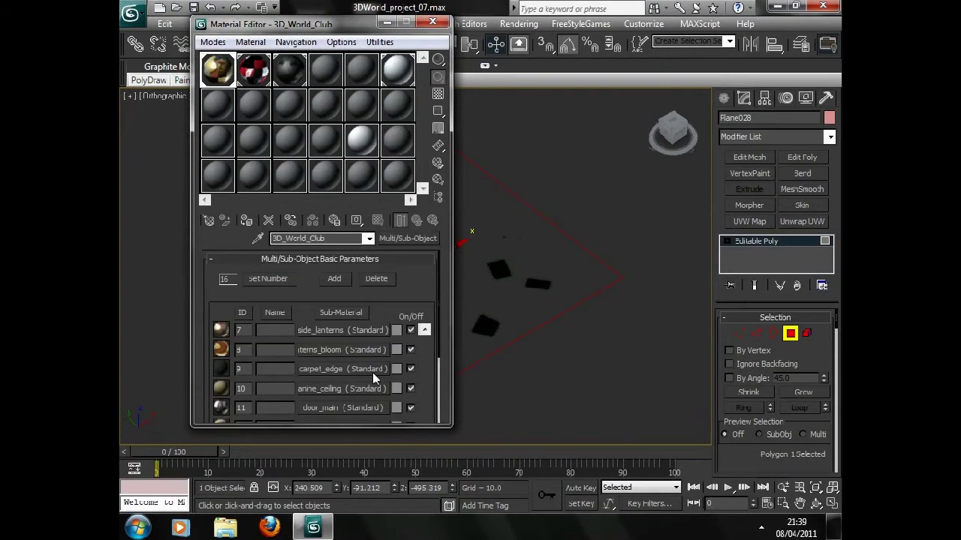
{"action": "left_click", "coordinate": [433, 21]}
{"action": "scroll", "coordinate": [471, 313], "scroll_direction": "up", "scroll_amount": 3}
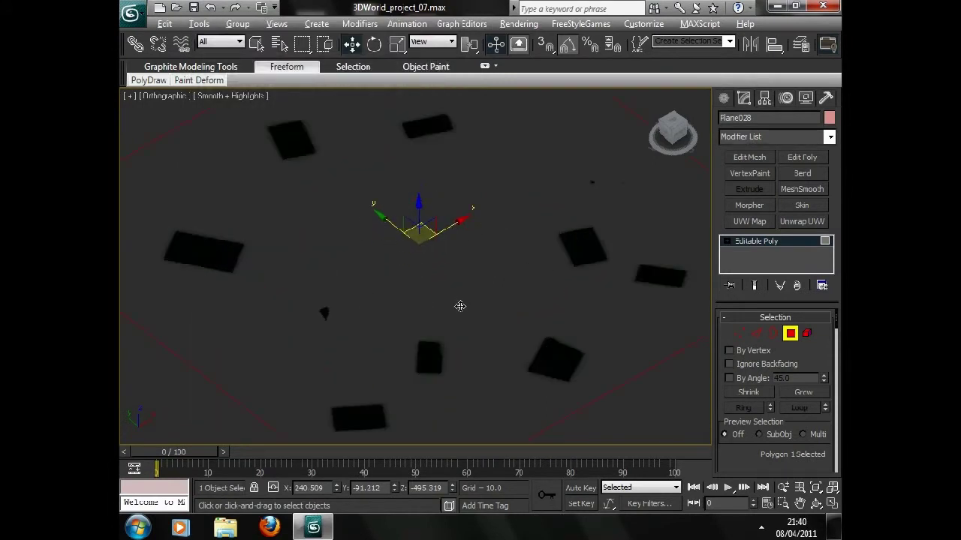
{"action": "scroll", "coordinate": [459, 308], "scroll_direction": "up", "scroll_amount": 2}
{"action": "scroll", "coordinate": [452, 320], "scroll_direction": "up", "scroll_amount": 2}
Step: Select the plane's four vertices and bring up the Edit Vertex Colors settings
{"action": "left_click", "coordinate": [739, 333]}
{"action": "scroll", "coordinate": [803, 355], "scroll_direction": "down", "scroll_amount": 2}
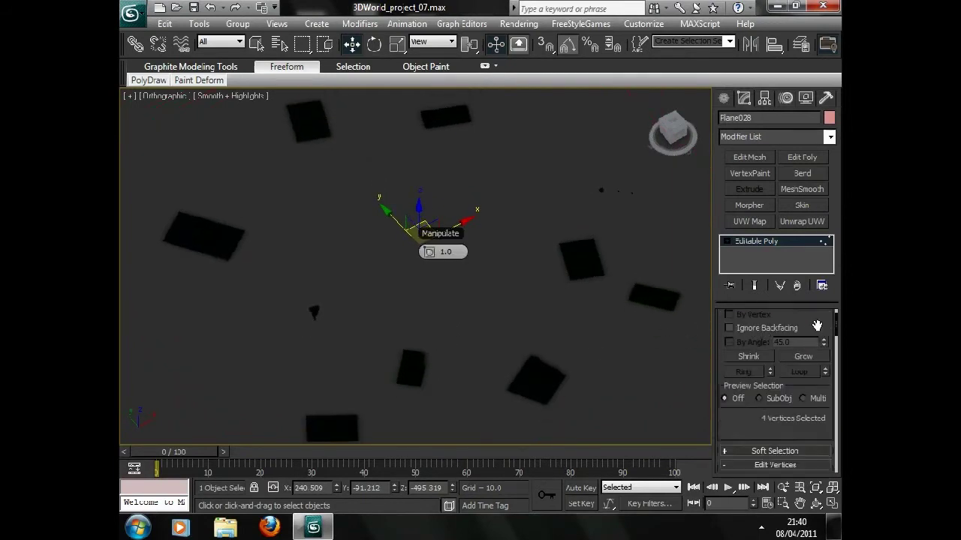
{"action": "scroll", "coordinate": [773, 390], "scroll_direction": "down", "scroll_amount": 3}
{"action": "scroll", "coordinate": [768, 405], "scroll_direction": "up", "scroll_amount": 1}
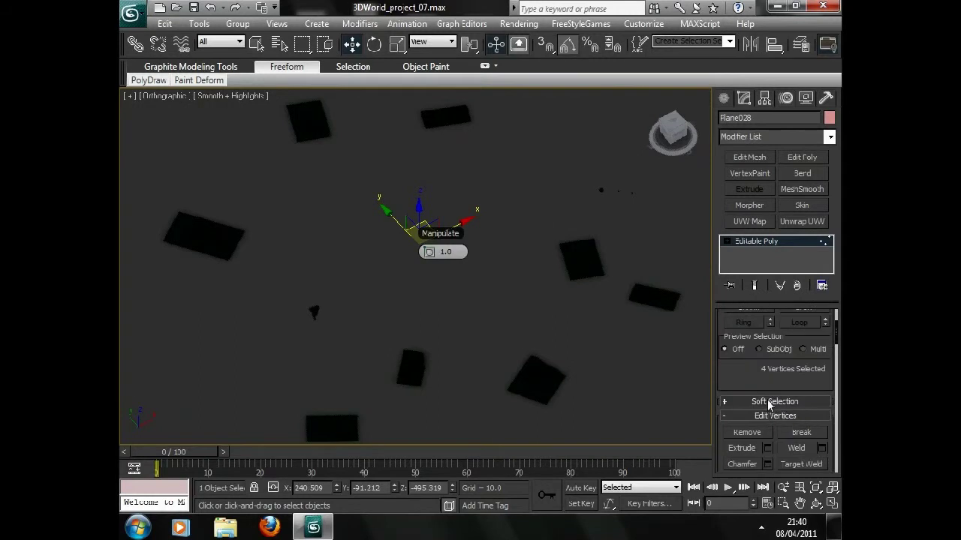
{"action": "scroll", "coordinate": [760, 389], "scroll_direction": "up", "scroll_amount": 2}
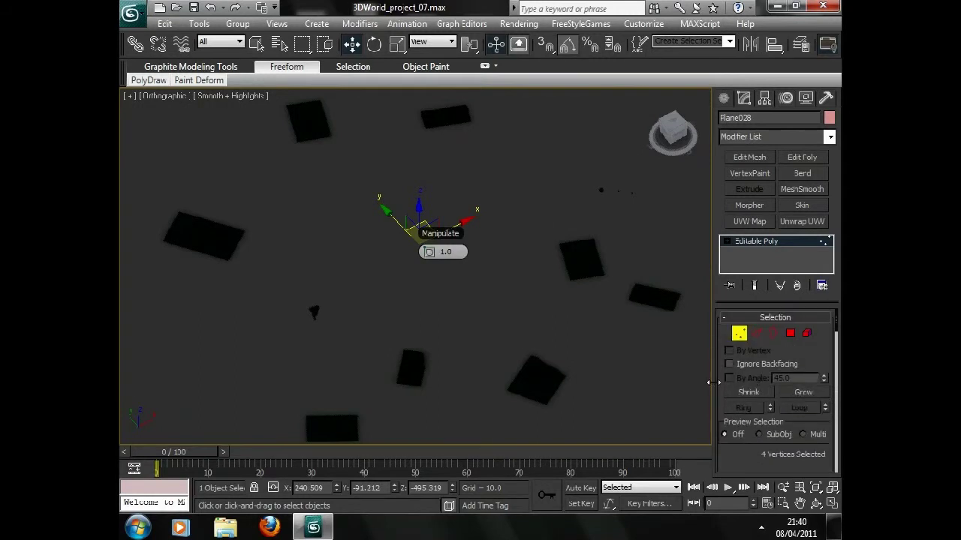
{"action": "left_click_drag", "start_coordinate": [713, 381], "coordinate": [665, 394]}
{"action": "scroll", "coordinate": [817, 330], "scroll_direction": "down", "scroll_amount": 2}
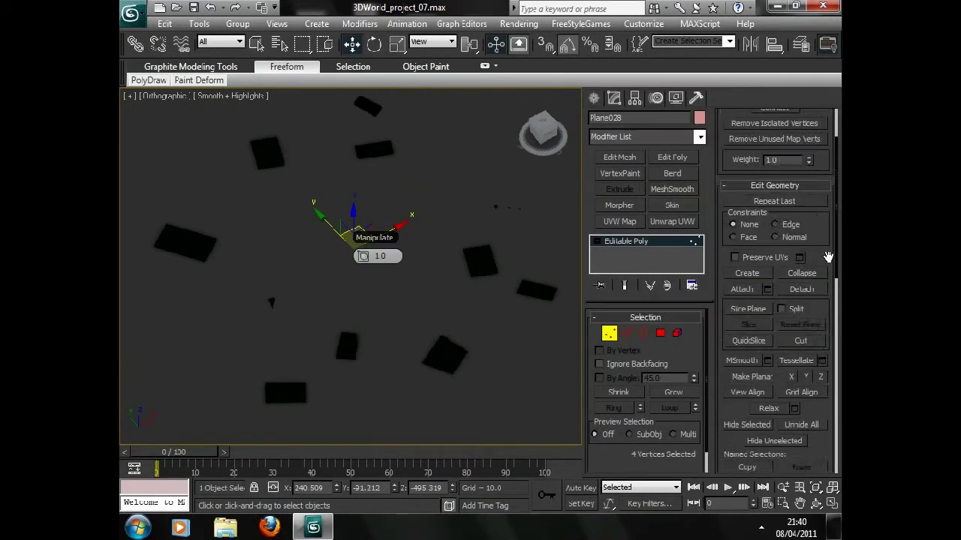
{"action": "scroll", "coordinate": [814, 328], "scroll_direction": "down", "scroll_amount": 3}
{"action": "scroll", "coordinate": [811, 324], "scroll_direction": "down", "scroll_amount": 2}
Step: Set the vertices' colour to white (255, 255, 255) and exit sub-object mode
{"action": "left_click", "coordinate": [798, 307]}
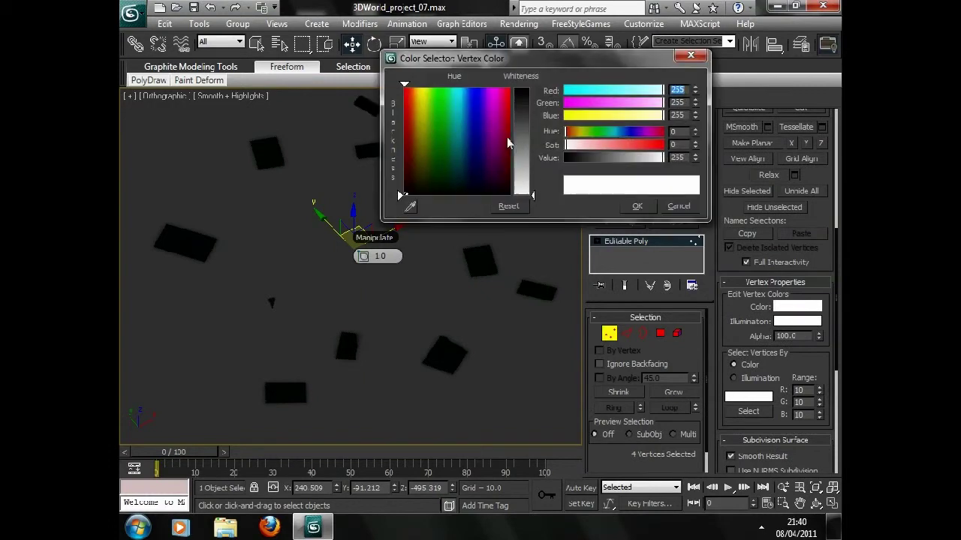
{"action": "left_click", "coordinate": [636, 206]}
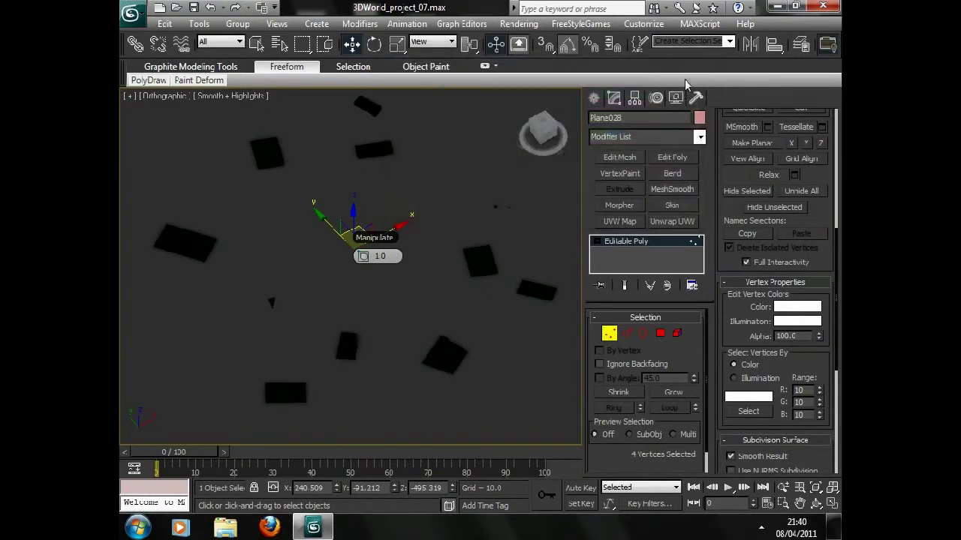
{"action": "middle_click_drag", "start_coordinate": [489, 242], "coordinate": [473, 210]}
{"action": "scroll", "coordinate": [469, 221], "scroll_direction": "down", "scroll_amount": 3}
{"action": "scroll", "coordinate": [465, 244], "scroll_direction": "up", "scroll_amount": 5}
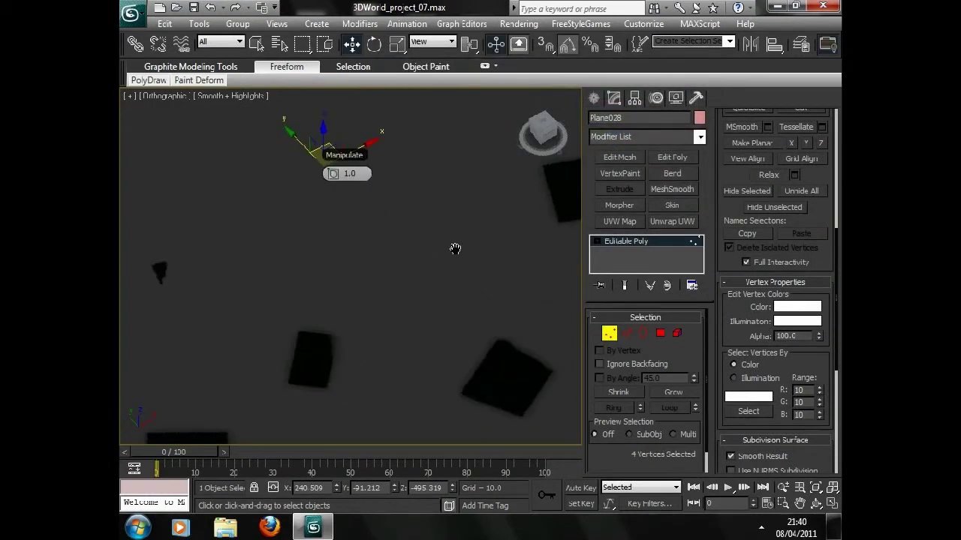
{"action": "scroll", "coordinate": [455, 249], "scroll_direction": "down", "scroll_amount": 2}
{"action": "left_click", "coordinate": [609, 333]}
{"action": "mouse_move", "coordinate": [407, 334]}
{"action": "middle_mouse_down", "text": "alt"}
{"action": "mouse_move", "coordinate": [403, 364]}
{"action": "mouse_move", "coordinate": [404, 325]}
{"action": "mouse_move", "coordinate": [424, 311]}
{"action": "mouse_move", "coordinate": [420, 256]}
{"action": "middle_mouse_up", "text": "alt"}
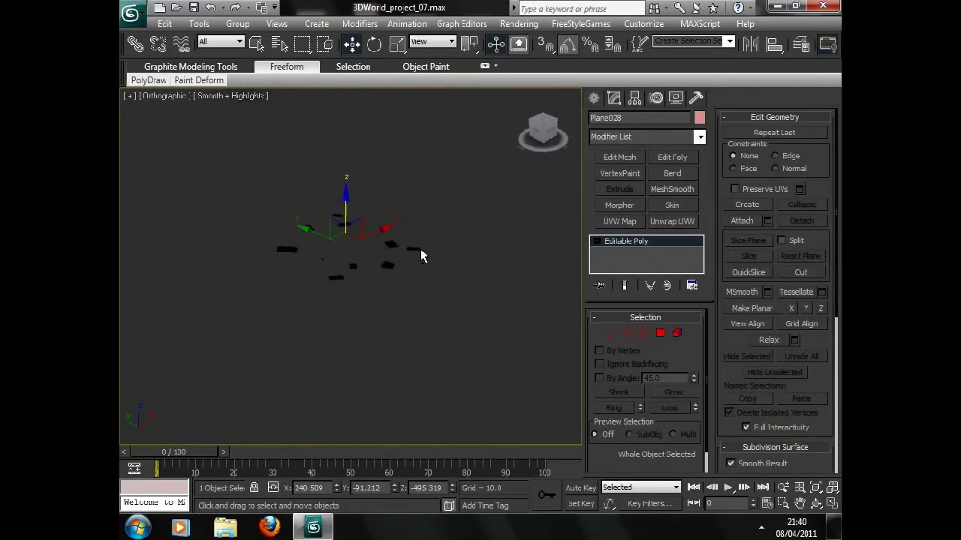
Step: Open the rubbish_floor sub-material and check its diffuse bitmap settings
{"action": "key", "text": "m"}
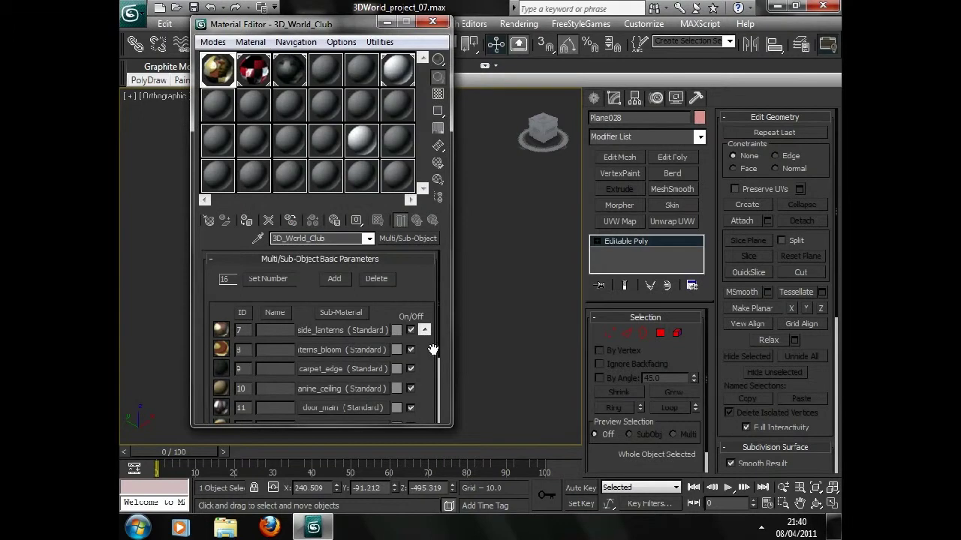
{"action": "scroll", "coordinate": [435, 306], "scroll_direction": "down", "scroll_amount": 3}
{"action": "scroll", "coordinate": [376, 352], "scroll_direction": "down", "scroll_amount": 2}
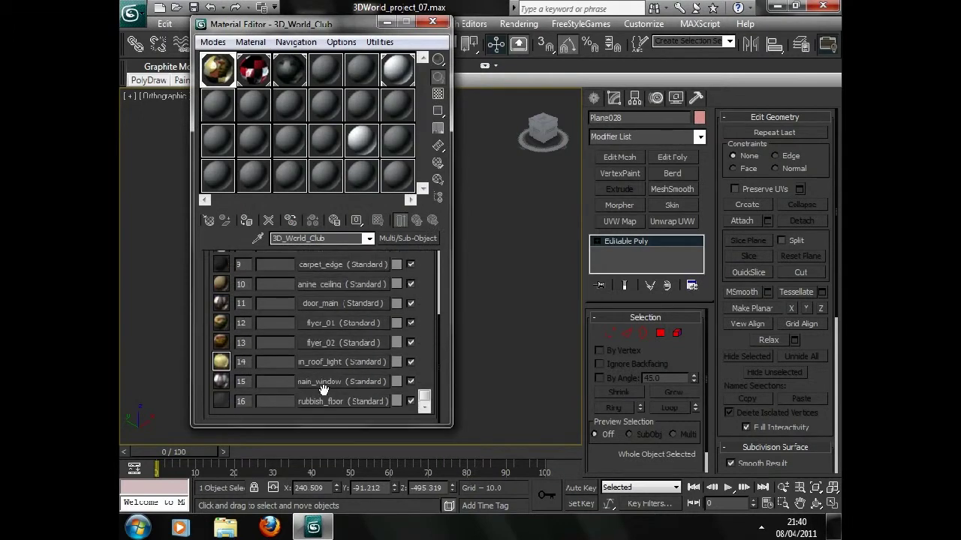
{"action": "left_click", "coordinate": [310, 409]}
{"action": "left_click", "coordinate": [367, 275]}
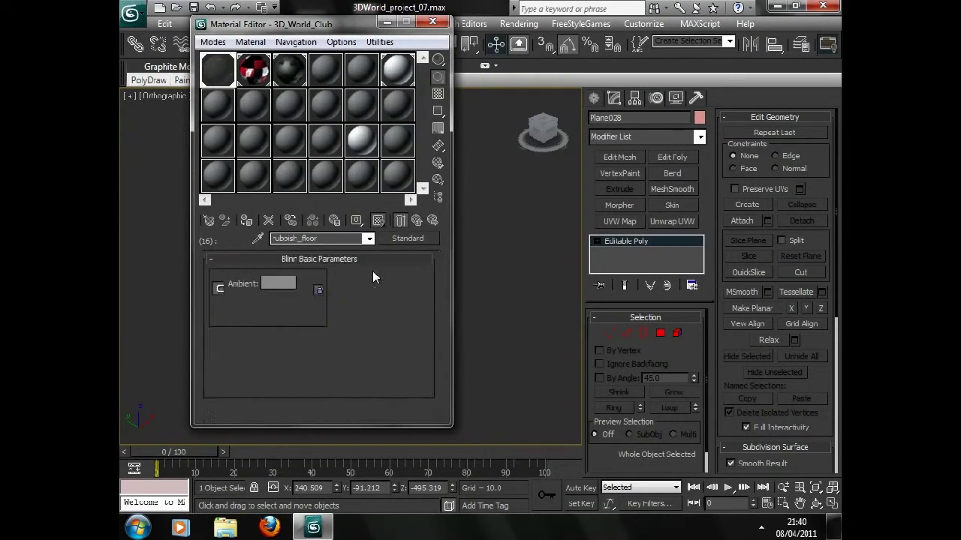
{"action": "scroll", "coordinate": [375, 323], "scroll_direction": "down", "scroll_amount": 1}
{"action": "scroll", "coordinate": [377, 339], "scroll_direction": "down", "scroll_amount": 2}
{"action": "scroll", "coordinate": [376, 339], "scroll_direction": "up", "scroll_amount": 1}
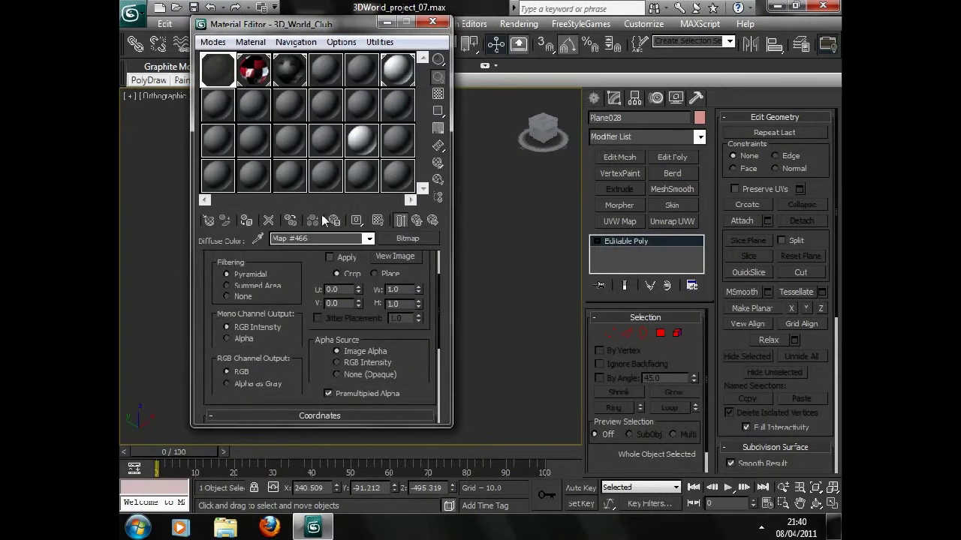
{"action": "left_click", "coordinate": [417, 220]}
Step: Preview the opacity bitmap's image and alpha mask, then close both windows
{"action": "left_click_drag", "start_coordinate": [427, 351], "coordinate": [428, 347]}
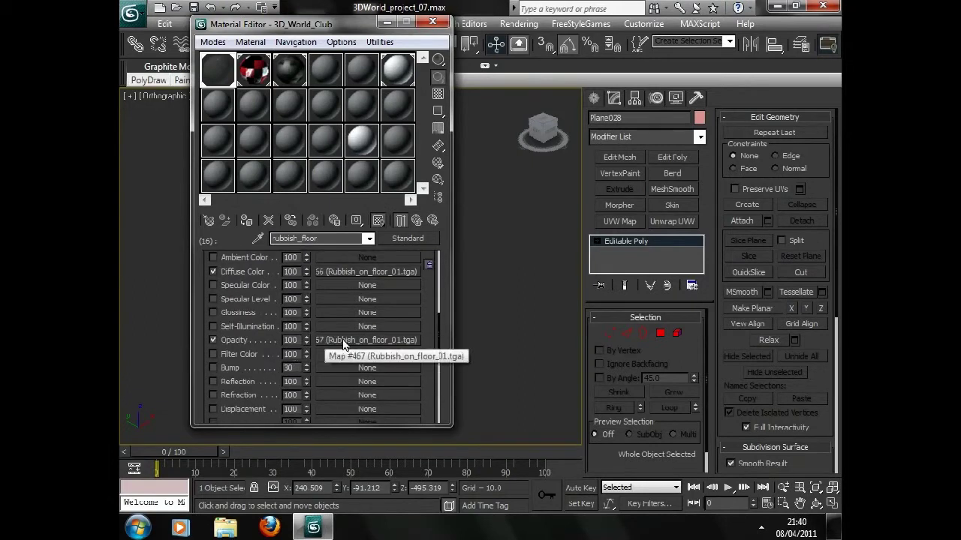
{"action": "left_click", "coordinate": [328, 340]}
{"action": "left_click", "coordinate": [391, 314]}
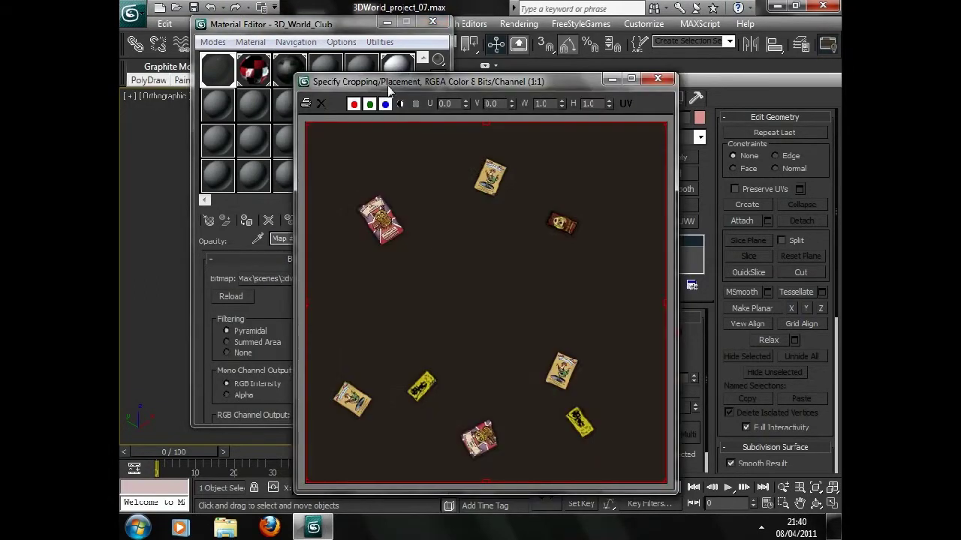
{"action": "left_click", "coordinate": [402, 106]}
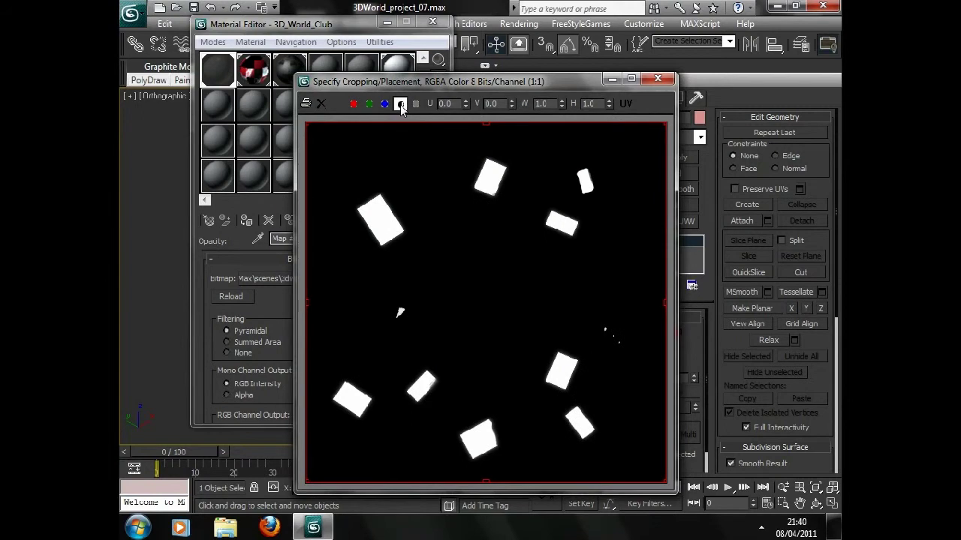
{"action": "left_click", "coordinate": [400, 105]}
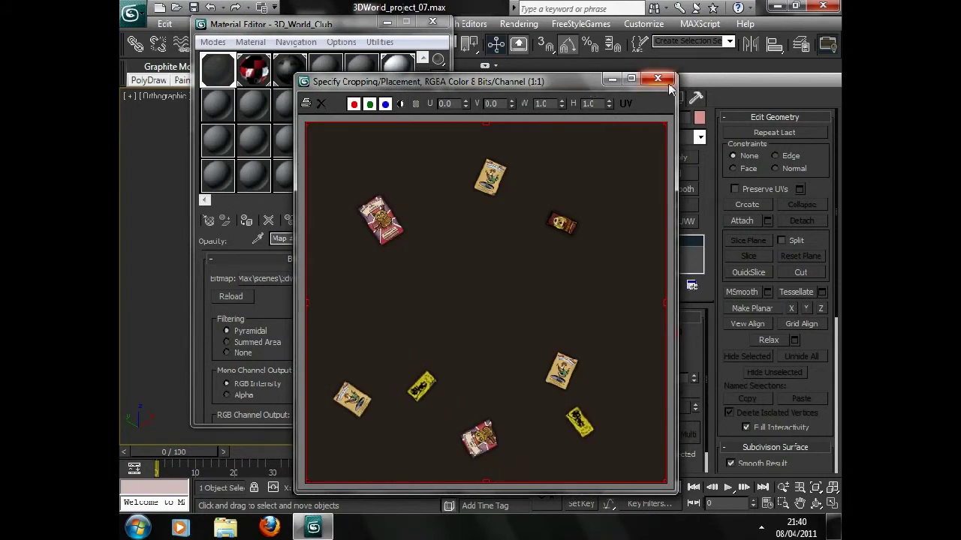
{"action": "left_click", "coordinate": [657, 79]}
{"action": "left_click", "coordinate": [433, 22]}
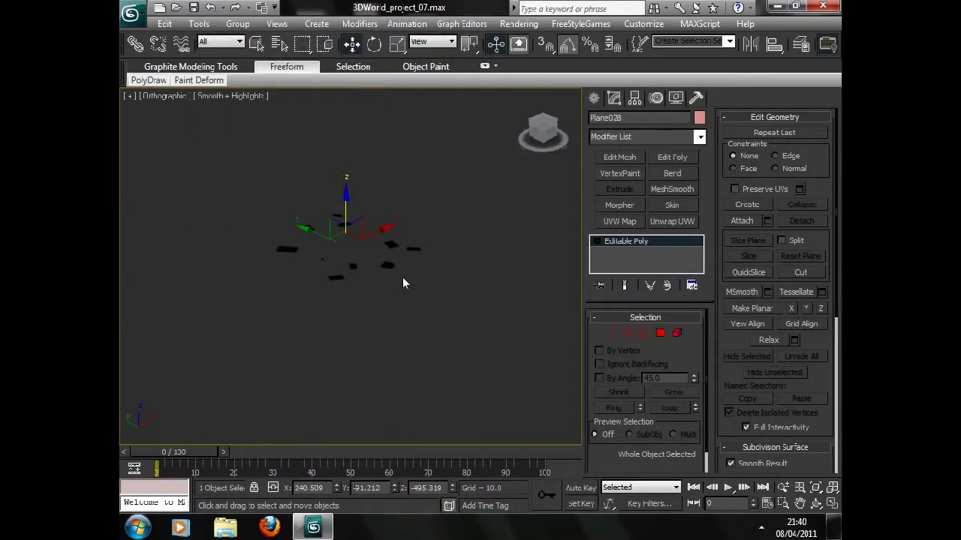
Step: Unhide all room objects, switch to Camera001 and move the plane down
{"action": "right_click", "coordinate": [402, 283]}
{"action": "left_click", "coordinate": [422, 216]}
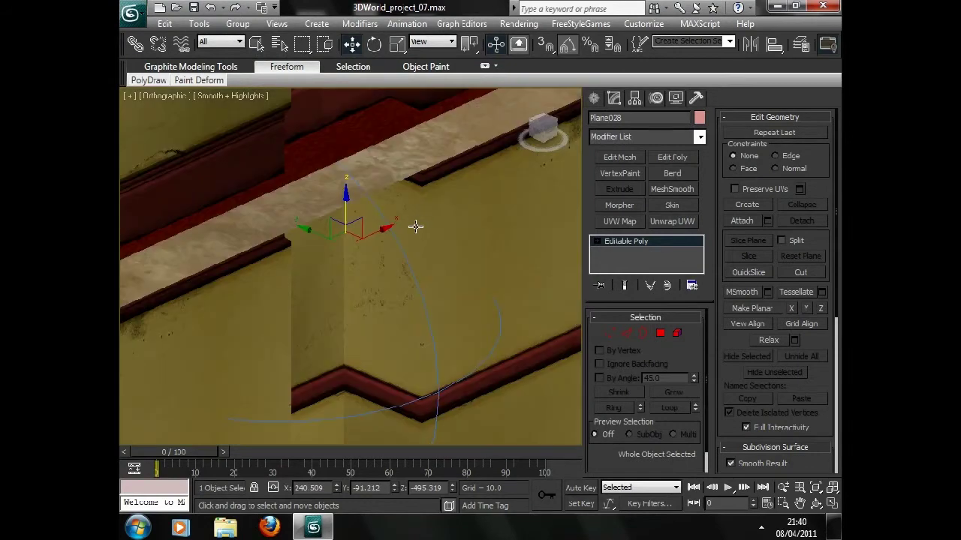
{"action": "key", "text": "c"}
{"action": "left_click_drag", "start_coordinate": [435, 316], "coordinate": [436, 283]}
Step: Scale up the triangular plane and convert it to an Editable Poly
{"action": "left_click", "coordinate": [398, 44]}
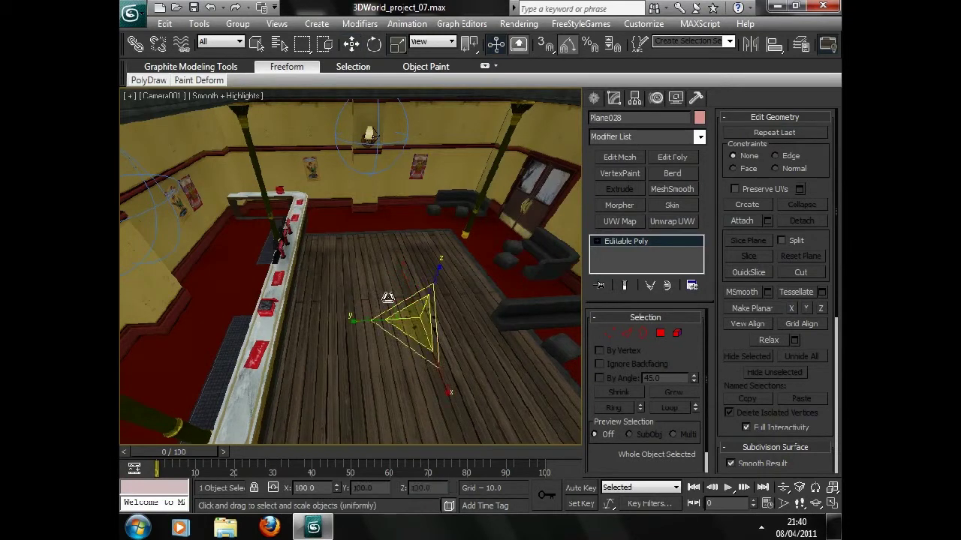
{"action": "left_click_drag", "start_coordinate": [424, 299], "coordinate": [420, 337]}
{"action": "right_click", "coordinate": [420, 338]}
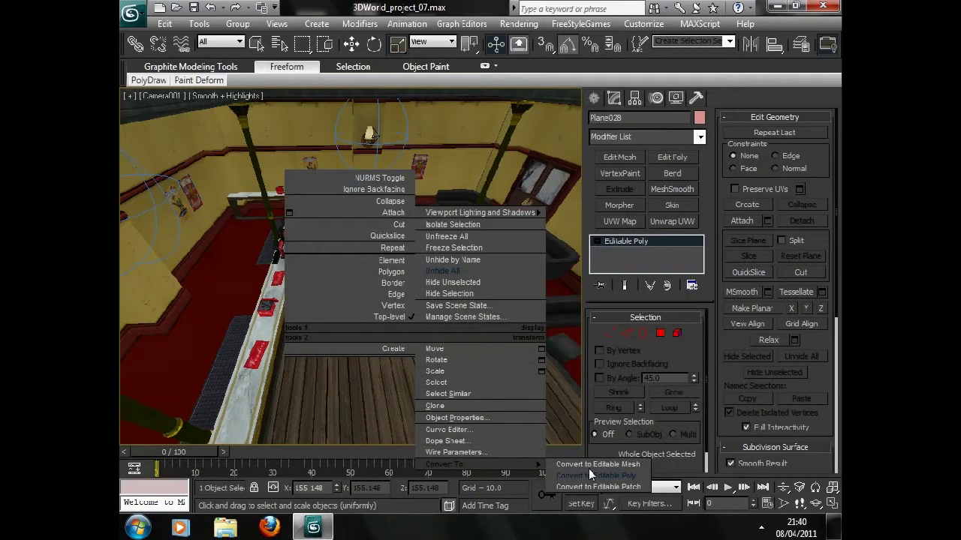
{"action": "left_click", "coordinate": [590, 471]}
Step: Select all four plane vertices and check their vertex colour, leaving it white
{"action": "left_click", "coordinate": [609, 334]}
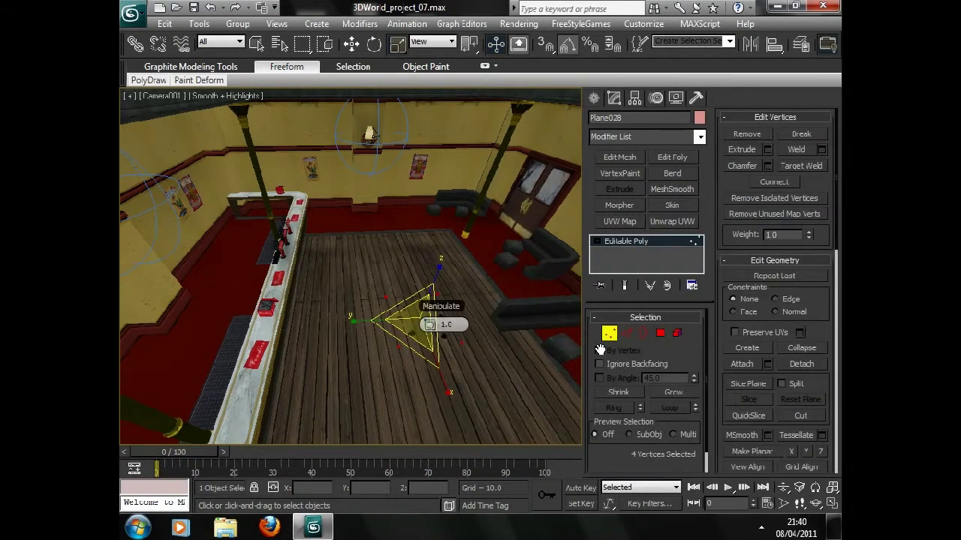
{"action": "left_click_drag", "start_coordinate": [821, 343], "coordinate": [818, 218]}
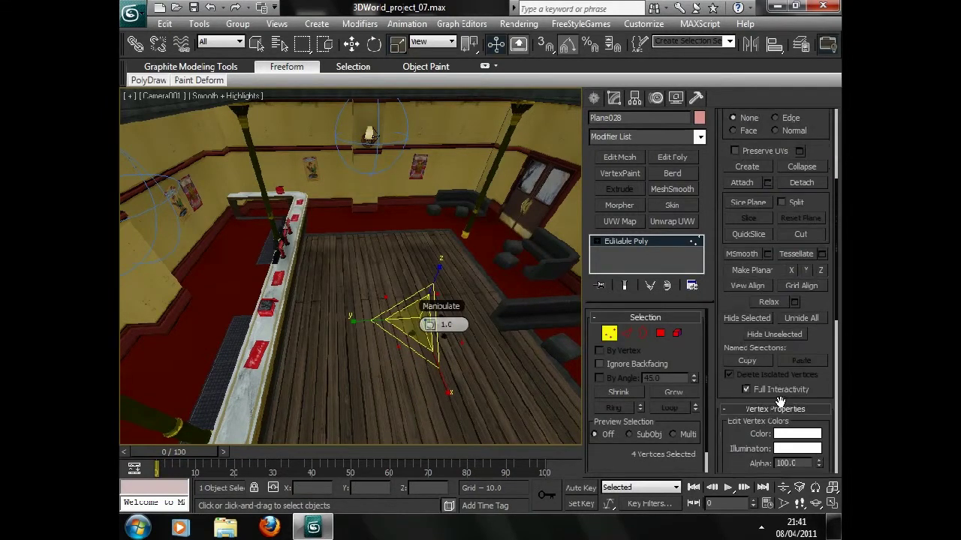
{"action": "left_click", "coordinate": [659, 334]}
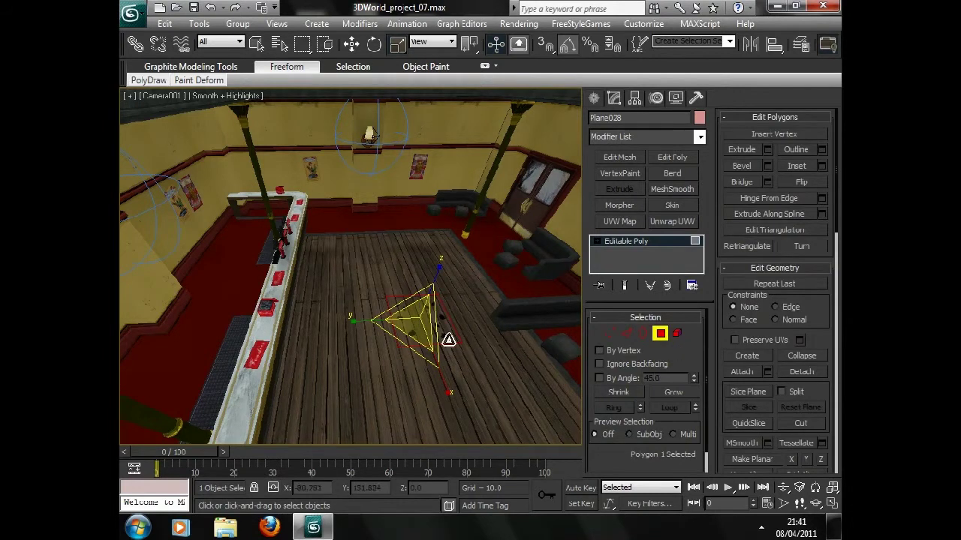
{"action": "right_click", "coordinate": [405, 325]}
{"action": "left_click", "coordinate": [674, 345]}
{"action": "left_click", "coordinate": [605, 331]}
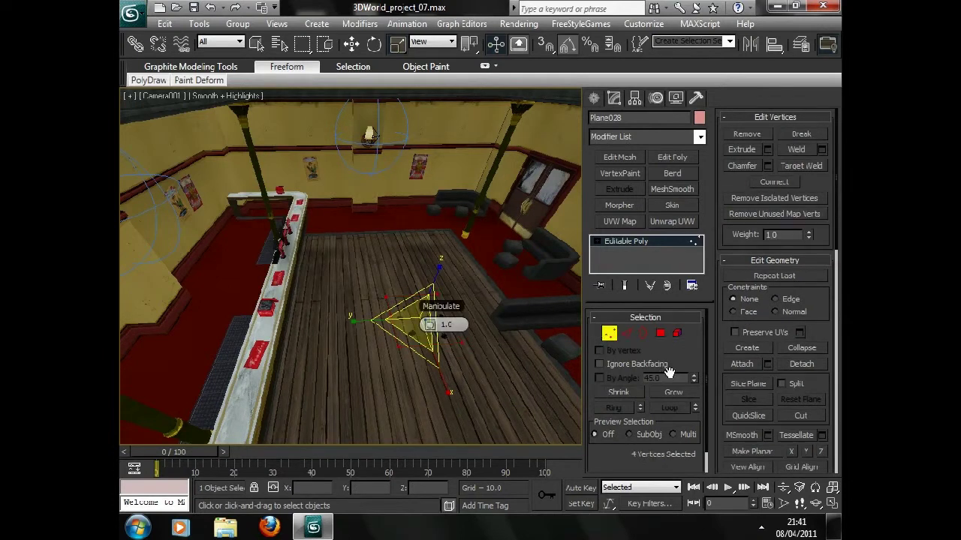
{"action": "scroll", "coordinate": [811, 384], "scroll_direction": "down", "scroll_amount": 3}
{"action": "scroll", "coordinate": [807, 360], "scroll_direction": "down", "scroll_amount": 3}
{"action": "scroll", "coordinate": [795, 323], "scroll_direction": "down", "scroll_amount": 3}
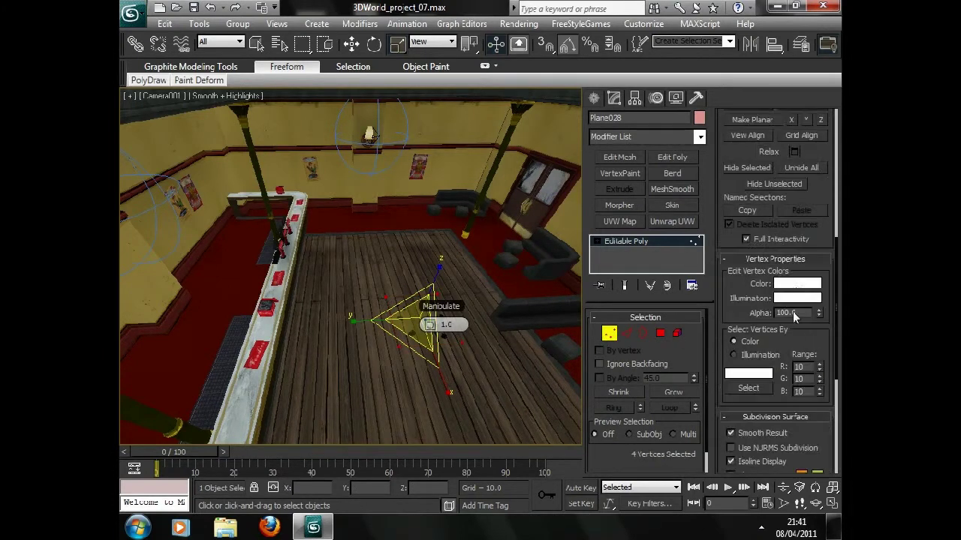
{"action": "left_click", "coordinate": [798, 283]}
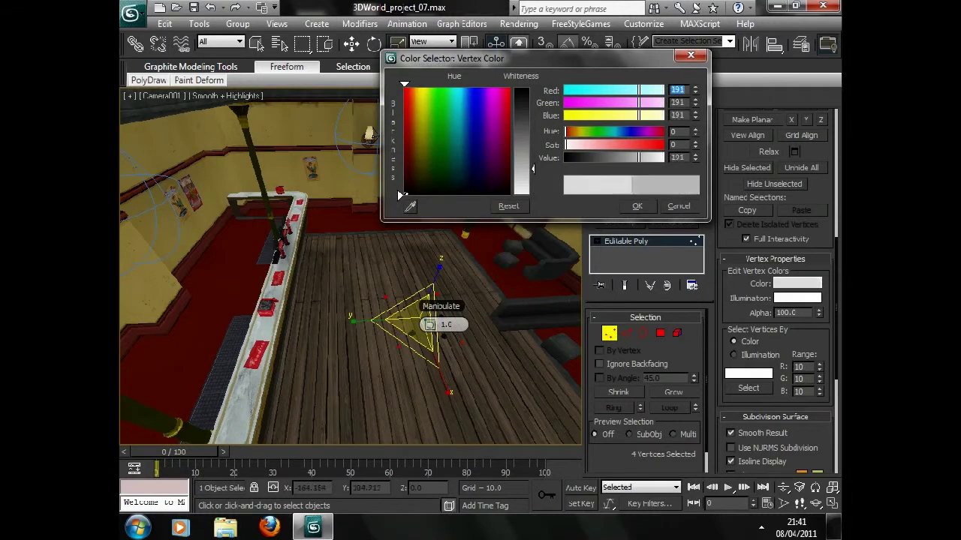
{"action": "left_click", "coordinate": [637, 206]}
Step: Check the triangular plane's Object Properties and close the dialog
{"action": "right_click", "coordinate": [403, 323]}
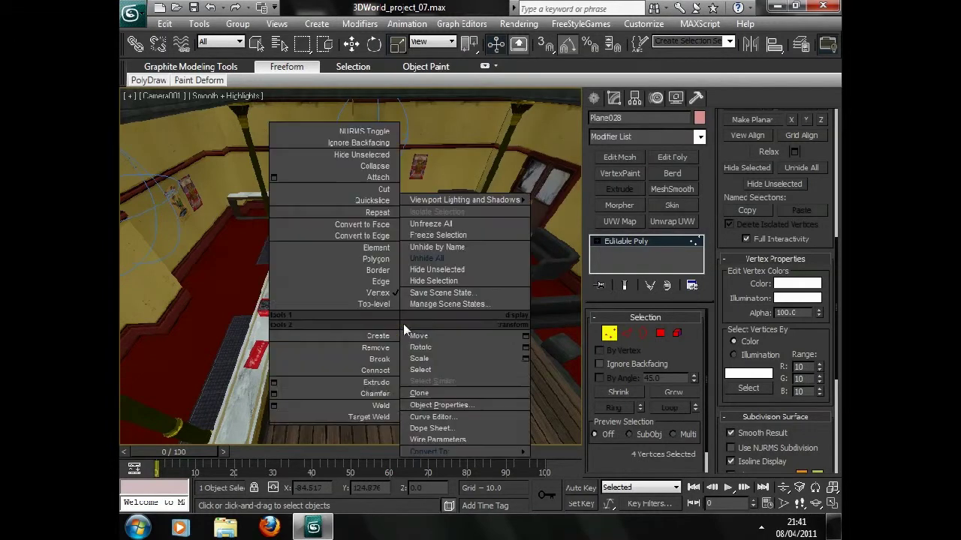
{"action": "left_click", "coordinate": [441, 406]}
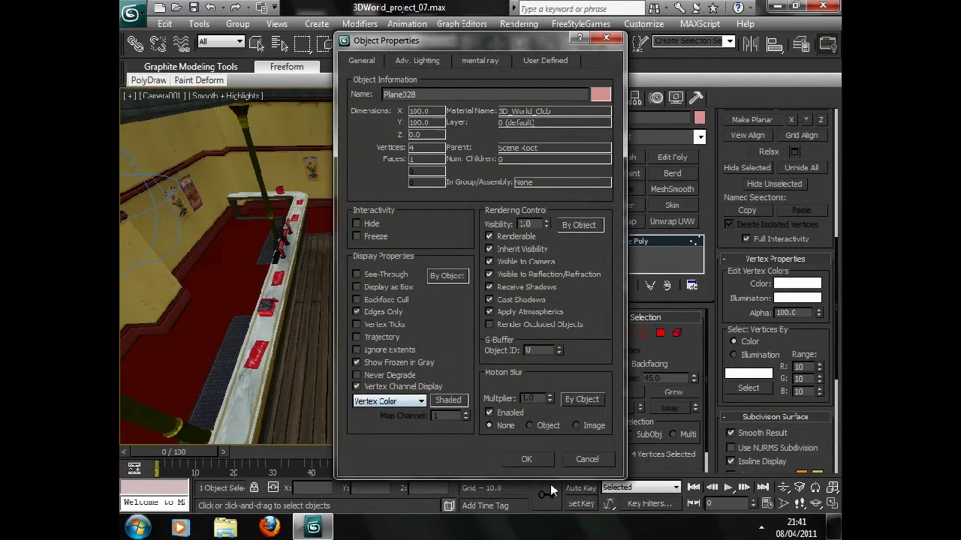
{"action": "left_click", "coordinate": [538, 460]}
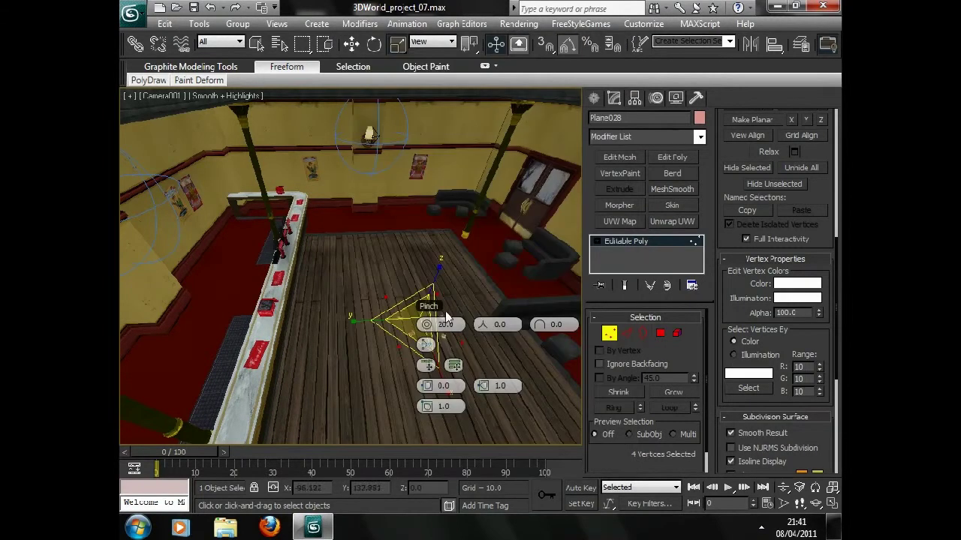
{"action": "right_click", "coordinate": [392, 345]}
Step: Convert the plane to Editable Poly and darken its vertex colour to grey
{"action": "right_click", "coordinate": [400, 333]}
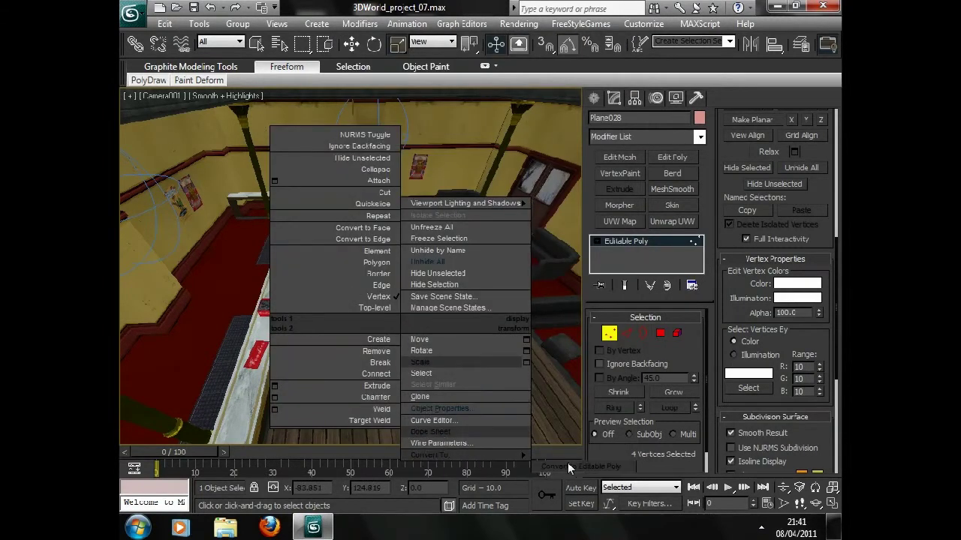
{"action": "left_click", "coordinate": [569, 465]}
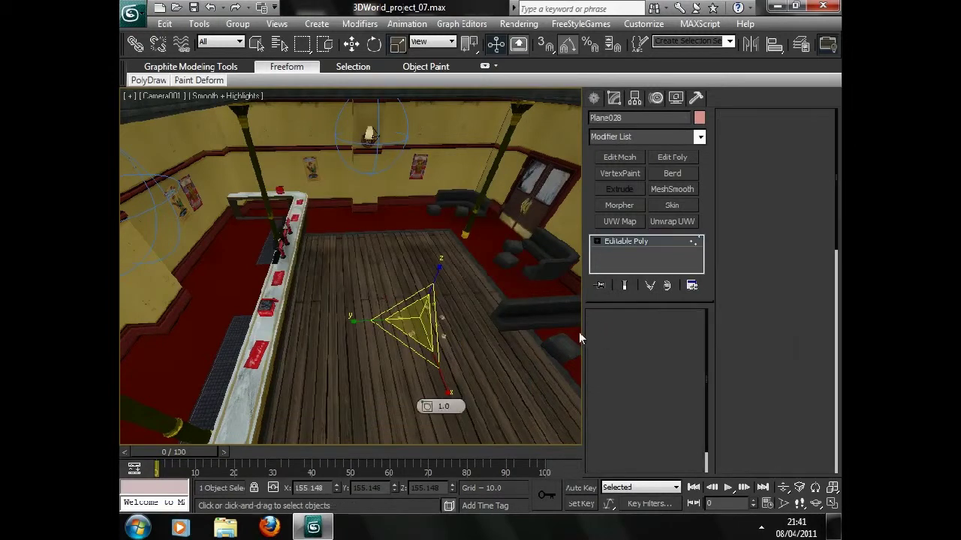
{"action": "scroll", "coordinate": [790, 405], "scroll_direction": "down", "scroll_amount": 5}
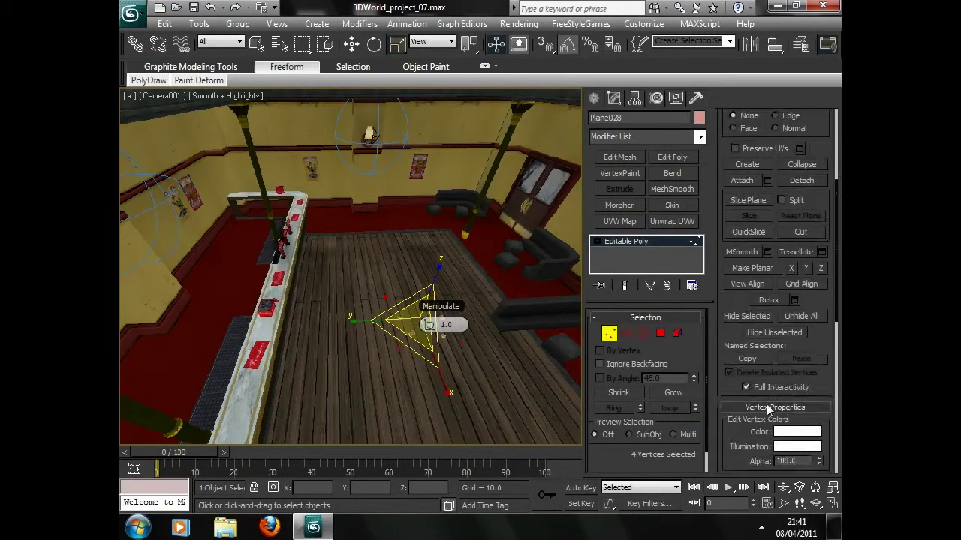
{"action": "left_click", "coordinate": [796, 347]}
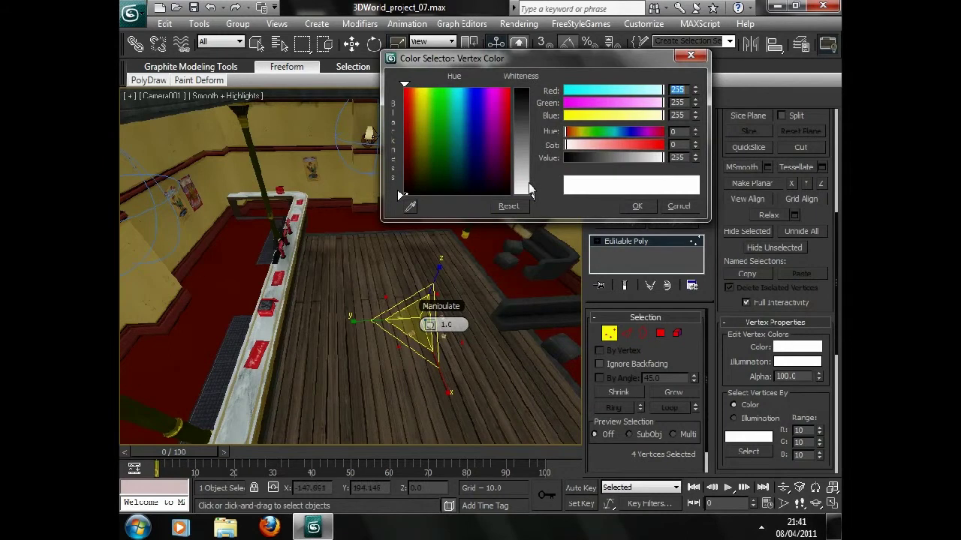
{"action": "left_click_drag", "start_coordinate": [529, 192], "coordinate": [525, 171]}
{"action": "left_click", "coordinate": [609, 332]}
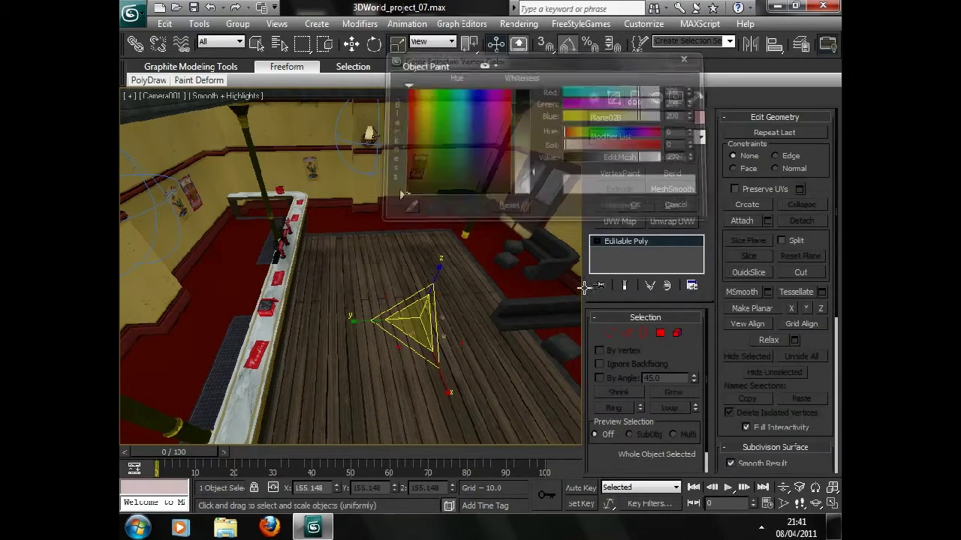
Step: Convert the plane to an Editable Mesh and deselect it
{"action": "right_click", "coordinate": [410, 309]}
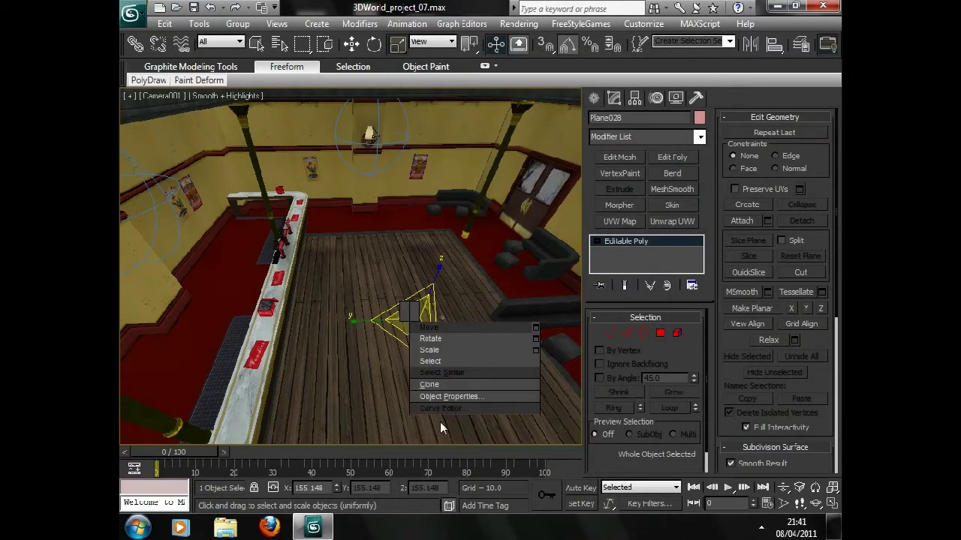
{"action": "left_click", "coordinate": [583, 444]}
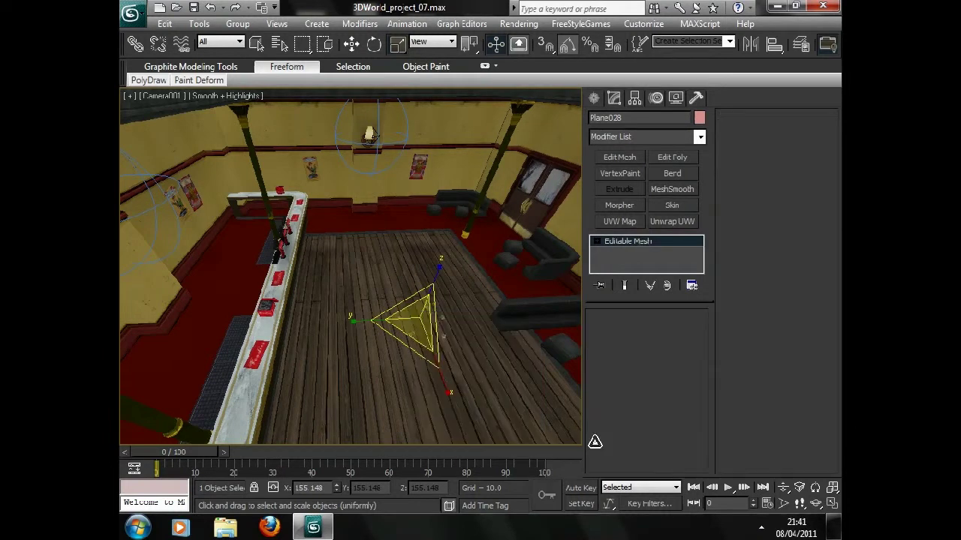
{"action": "left_click", "coordinate": [255, 43]}
{"action": "left_click", "coordinate": [487, 420]}
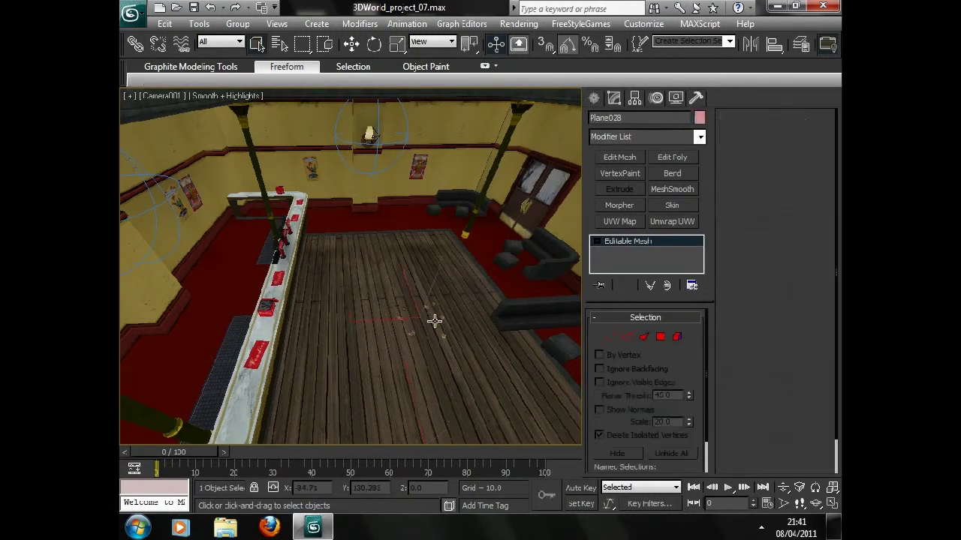
Step: Switch to Top view and hide the window roof panel
{"action": "key", "text": "t"}
{"action": "scroll", "coordinate": [434, 321], "scroll_direction": "down", "scroll_amount": 5}
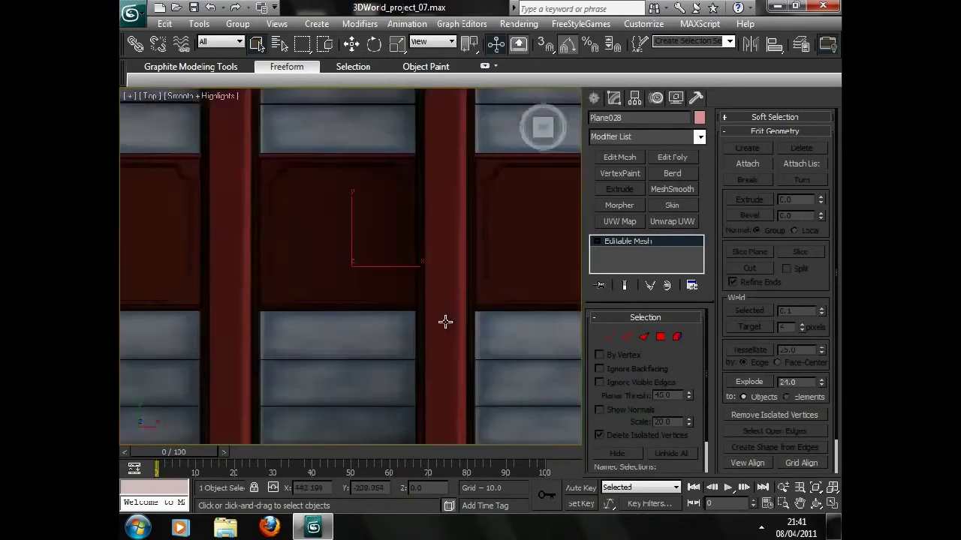
{"action": "scroll", "coordinate": [444, 319], "scroll_direction": "down", "scroll_amount": 5}
{"action": "left_click", "coordinate": [440, 289]}
{"action": "left_click", "coordinate": [417, 250]}
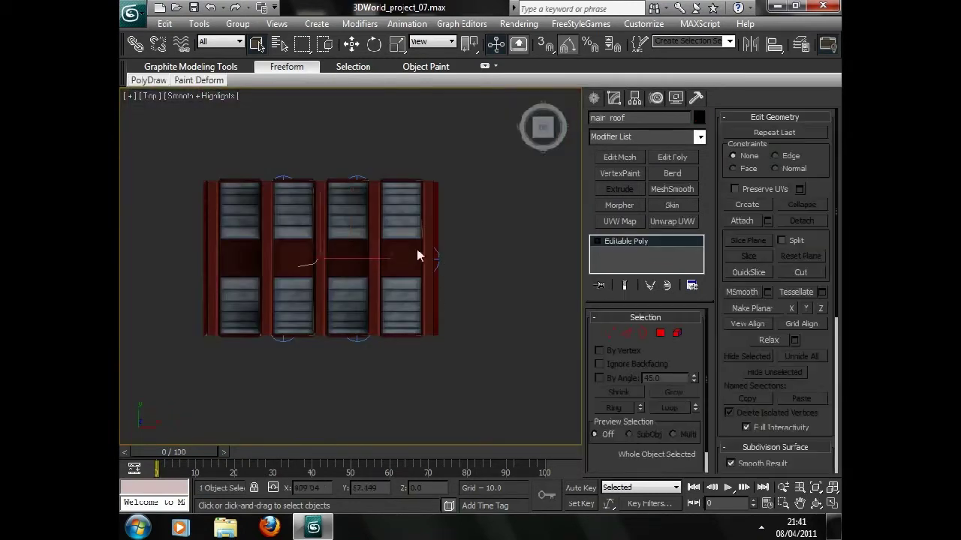
{"action": "right_click", "coordinate": [418, 252]}
{"action": "left_click", "coordinate": [440, 211]}
Step: Hide the two selected objects sitting on the floor
{"action": "scroll", "coordinate": [347, 273], "scroll_direction": "up", "scroll_amount": 5}
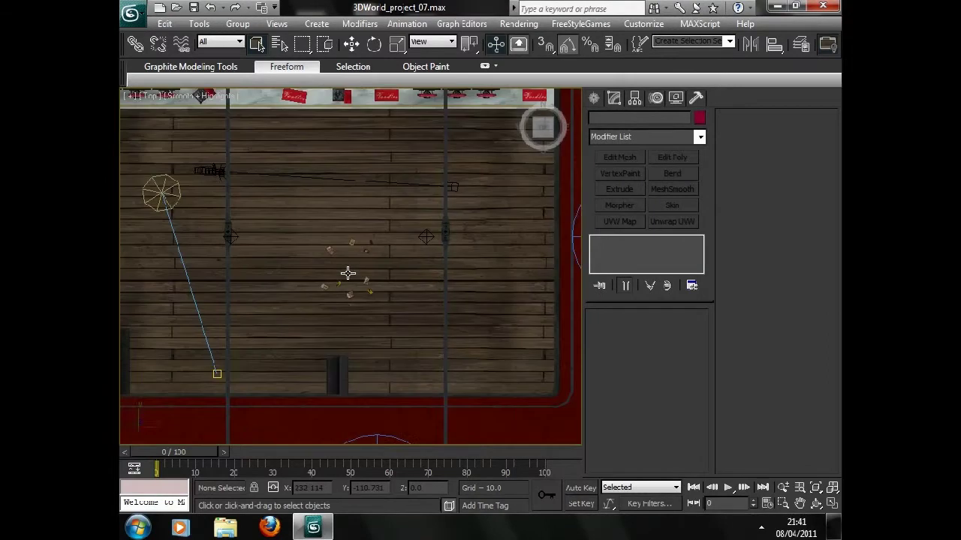
{"action": "left_click", "coordinate": [391, 299]}
{"action": "left_click", "coordinate": [328, 240], "text": "ctrl"}
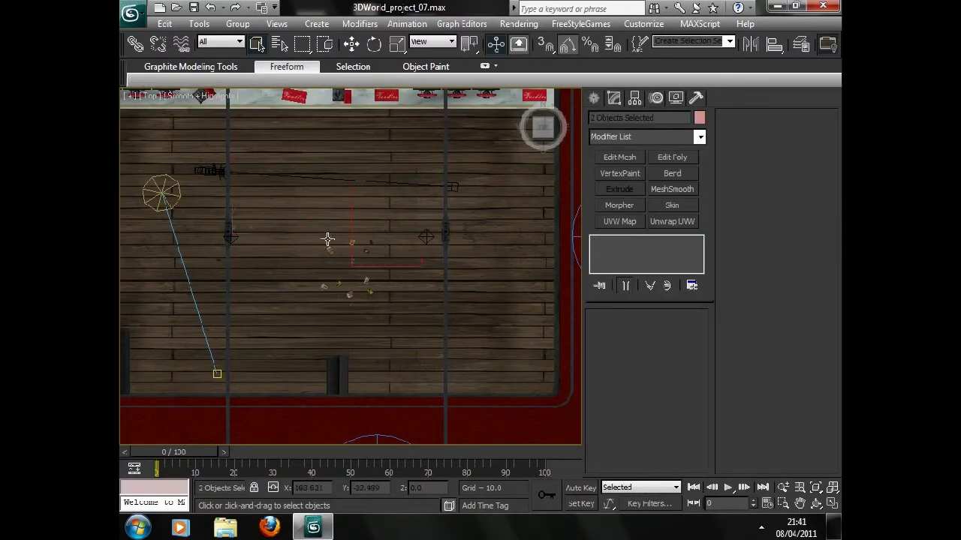
{"action": "right_click", "coordinate": [362, 218]}
{"action": "left_click", "coordinate": [397, 177]}
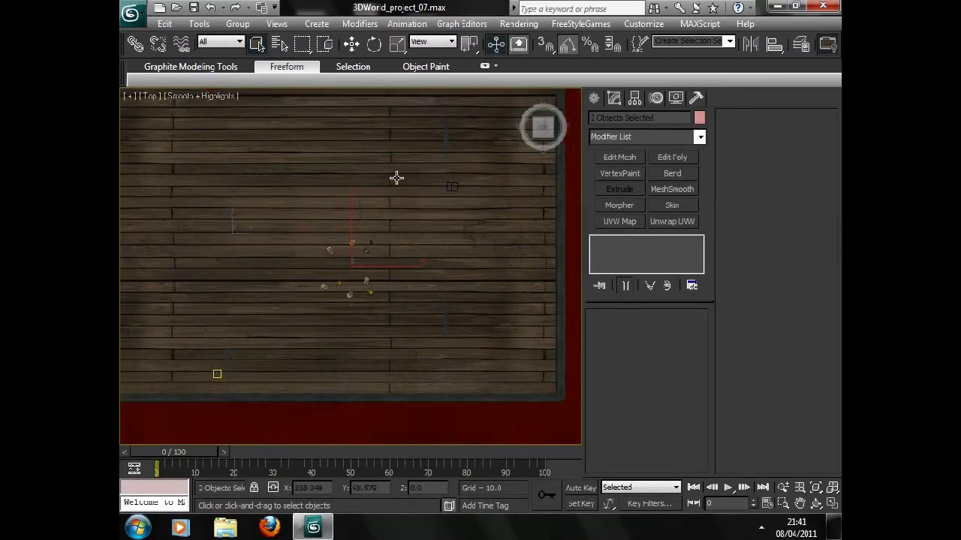
Step: Select Plane028 and show the top view in wireframe
{"action": "middle_click_drag", "start_coordinate": [396, 177], "coordinate": [462, 293]}
{"action": "scroll", "coordinate": [462, 293], "scroll_direction": "down", "scroll_amount": 2}
{"action": "scroll", "coordinate": [447, 302], "scroll_direction": "up", "scroll_amount": 4}
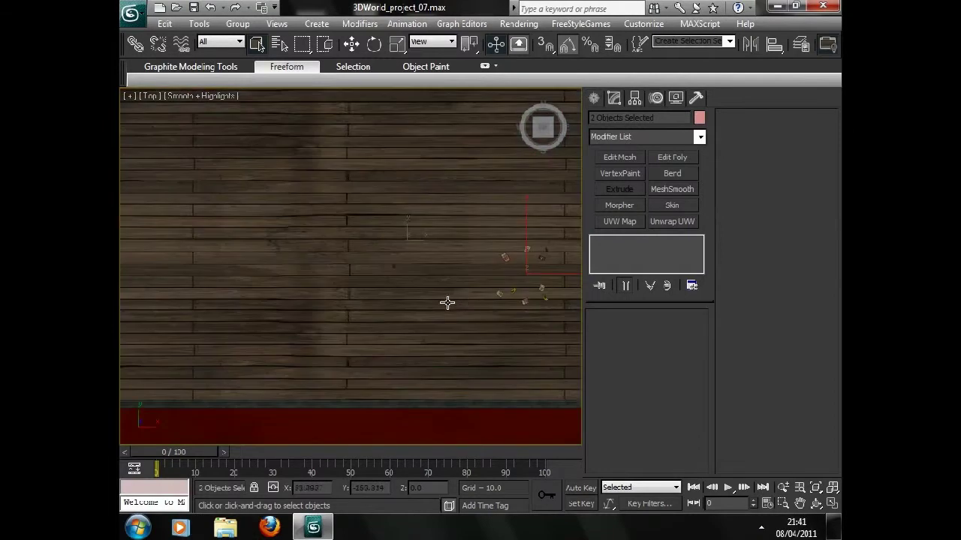
{"action": "left_click", "coordinate": [523, 302]}
{"action": "scroll", "coordinate": [502, 300], "scroll_direction": "down", "scroll_amount": 2}
{"action": "key", "text": "F3"}
{"action": "scroll", "coordinate": [478, 273], "scroll_direction": "down", "scroll_amount": 2}
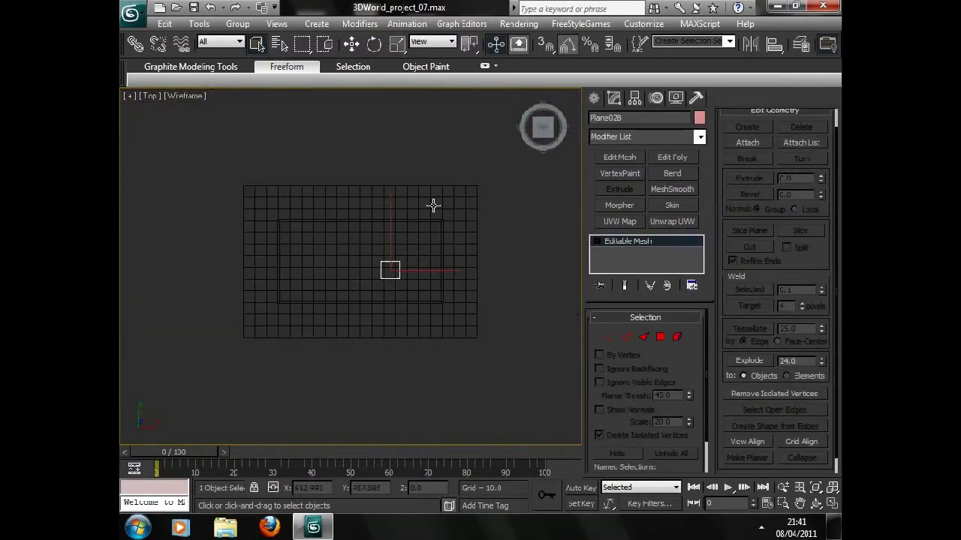
Step: Clone Plane028 to the left as the small square plane Plane029
{"action": "left_click", "coordinate": [351, 43]}
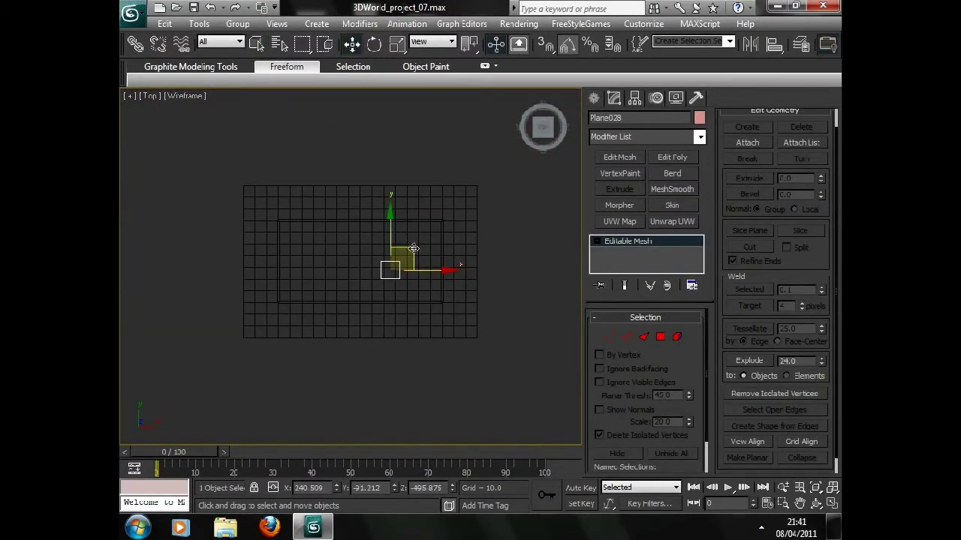
{"action": "left_click_drag", "start_coordinate": [400, 263], "coordinate": [309, 235], "text": "shift"}
{"action": "left_click", "coordinate": [481, 321]}
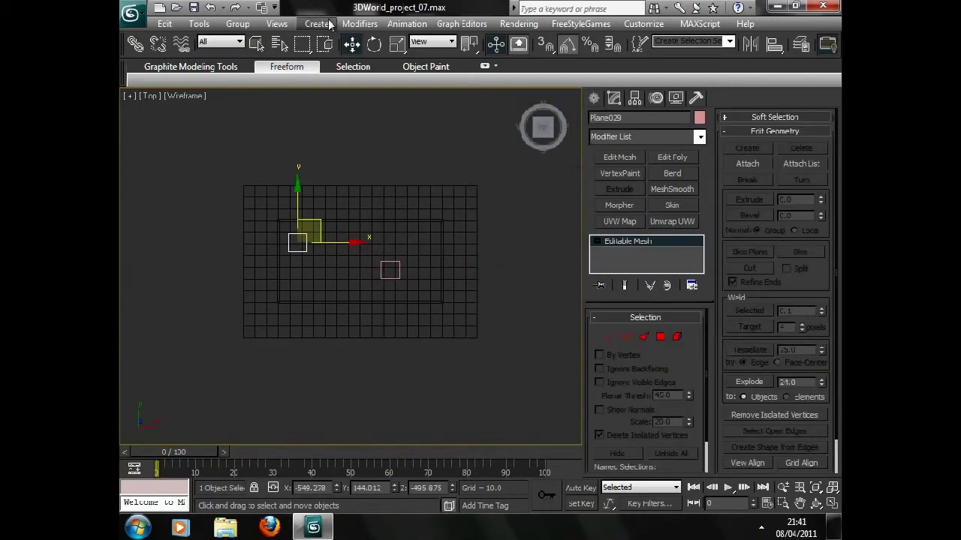
{"action": "key", "text": "e"}
{"action": "left_click", "coordinate": [338, 212]}
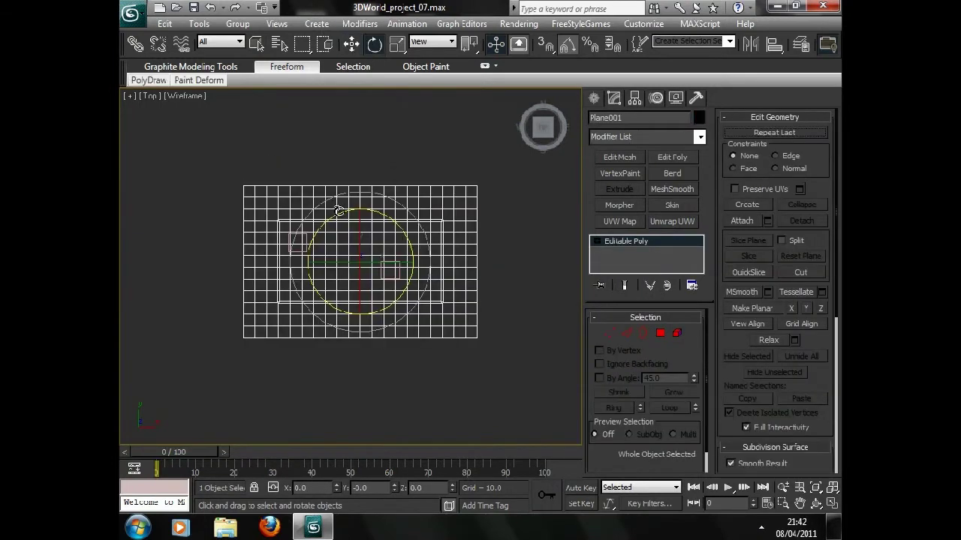
{"action": "left_click", "coordinate": [342, 216]}
Step: Make two more clones of the small plane, tilting each; the second is Plane031
{"action": "left_click", "coordinate": [350, 46]}
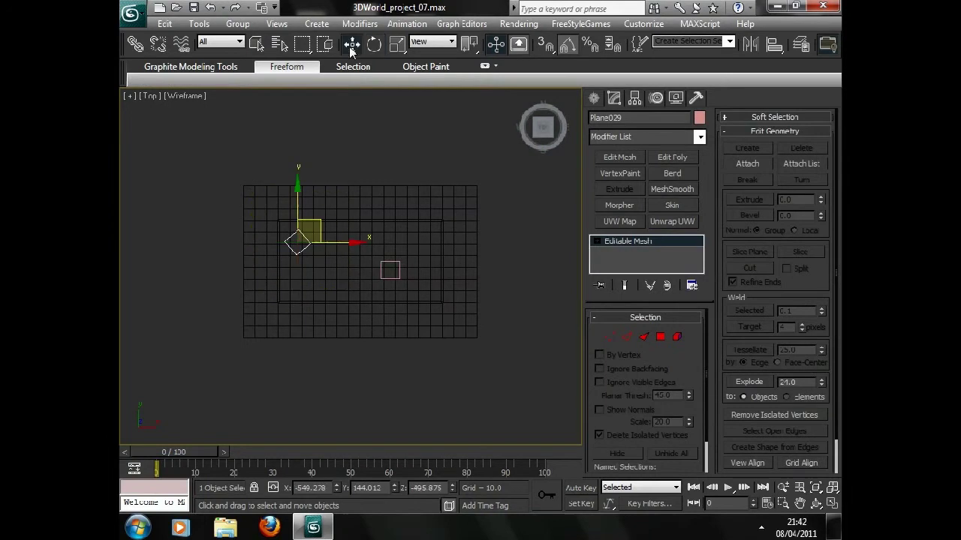
{"action": "left_click_drag", "start_coordinate": [307, 233], "coordinate": [356, 291], "text": "shift"}
{"action": "left_click", "coordinate": [481, 322]}
{"action": "left_click", "coordinate": [374, 44]}
{"action": "mouse_move", "coordinate": [370, 256]}
{"action": "left_mouse_down"}
{"action": "mouse_move", "coordinate": [358, 257]}
{"action": "mouse_move", "coordinate": [454, 214]}
{"action": "left_mouse_up"}
{"action": "key", "text": "w"}
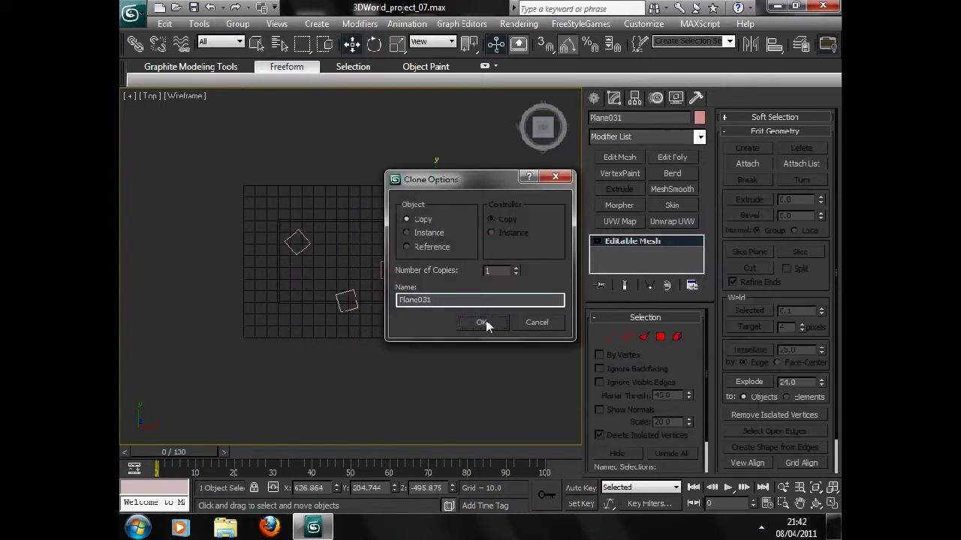
{"action": "left_click", "coordinate": [481, 322]}
{"action": "left_click", "coordinate": [374, 45]}
{"action": "left_click_drag", "start_coordinate": [452, 284], "coordinate": [532, 250]}
Step: Clone the plane to another spot as Plane032 and rotate it about -65°
{"action": "left_click", "coordinate": [352, 44]}
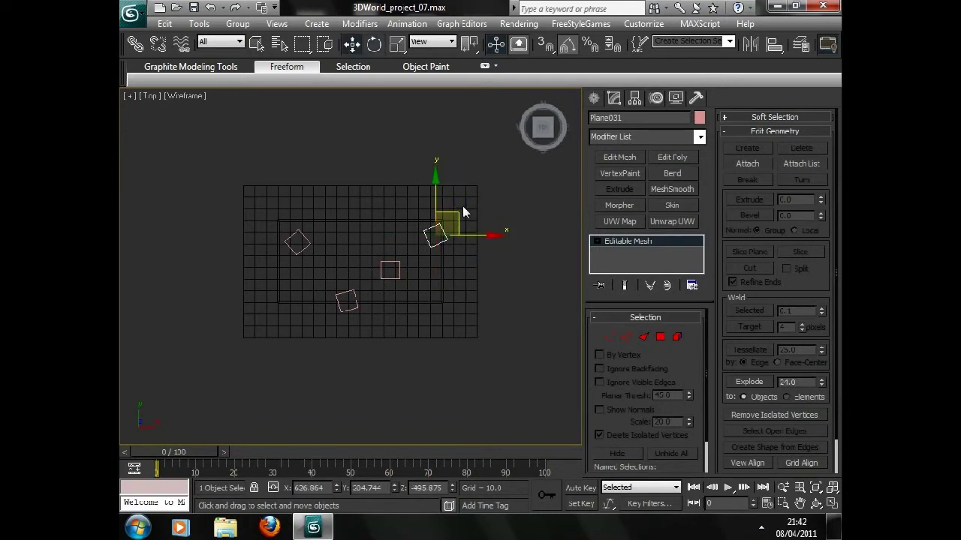
{"action": "left_click_drag", "start_coordinate": [466, 207], "coordinate": [468, 288], "text": "shift"}
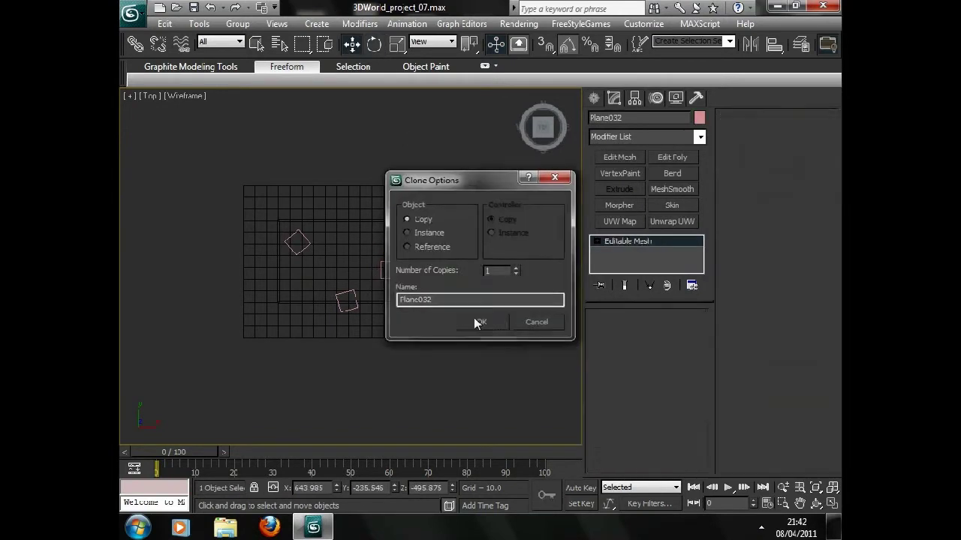
{"action": "left_click", "coordinate": [477, 324]}
{"action": "left_click", "coordinate": [374, 44]}
{"action": "left_click_drag", "start_coordinate": [473, 252], "coordinate": [491, 305]}
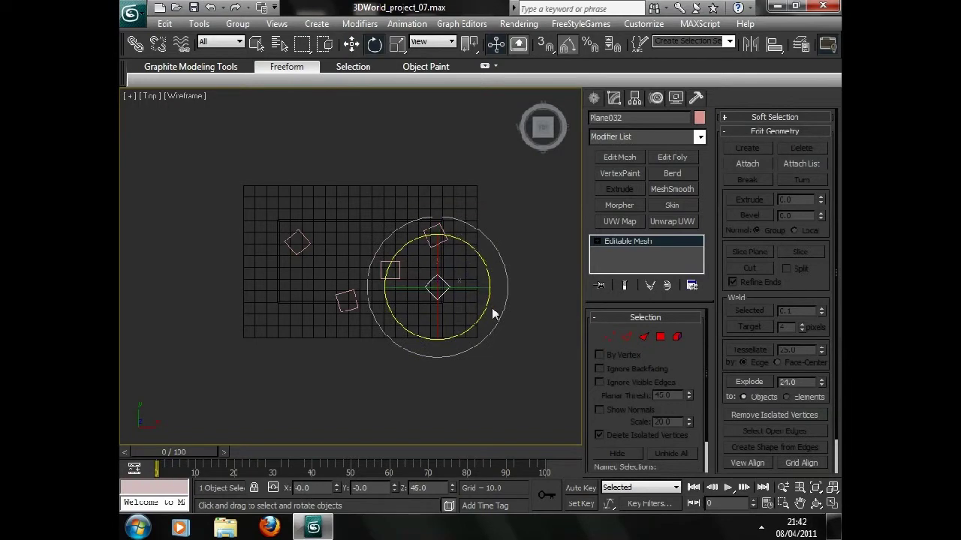
Step: Return to shaded view, then clone Plane032 toward the floor's left as Plane033
{"action": "left_click", "coordinate": [534, 193]}
{"action": "middle_click_drag", "start_coordinate": [491, 233], "coordinate": [489, 264]}
{"action": "key", "text": "F3"}
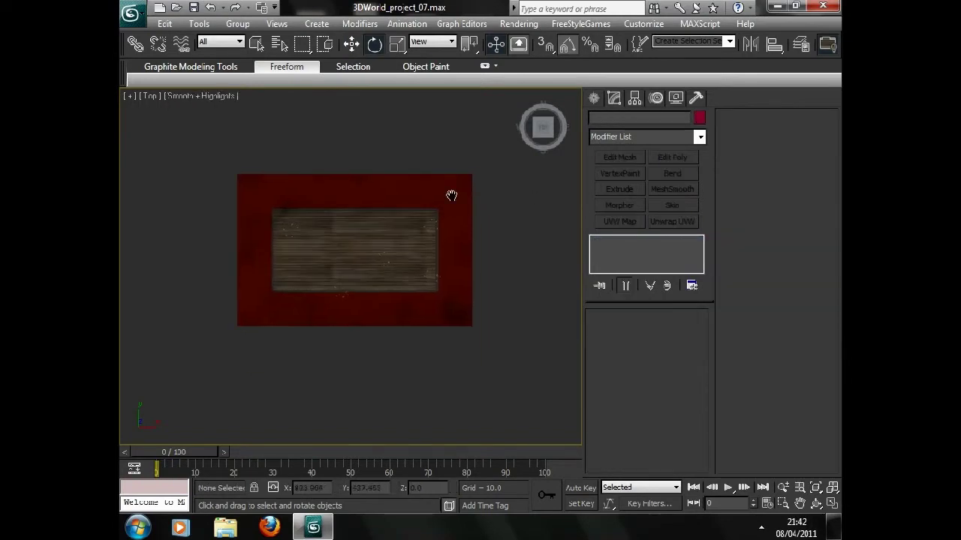
{"action": "scroll", "coordinate": [458, 238], "scroll_direction": "up", "scroll_amount": 3}
{"action": "mouse_move", "coordinate": [420, 218]}
{"action": "middle_mouse_down", "text": "alt"}
{"action": "mouse_move", "coordinate": [409, 262]}
{"action": "mouse_move", "coordinate": [463, 200]}
{"action": "mouse_move", "coordinate": [448, 186]}
{"action": "mouse_move", "coordinate": [369, 266]}
{"action": "middle_mouse_up", "text": "alt"}
{"action": "scroll", "coordinate": [448, 187], "scroll_direction": "up", "scroll_amount": 3}
{"action": "scroll", "coordinate": [442, 204], "scroll_direction": "down", "scroll_amount": 2}
{"action": "scroll", "coordinate": [394, 244], "scroll_direction": "down", "scroll_amount": 3}
{"action": "left_click", "coordinate": [466, 249]}
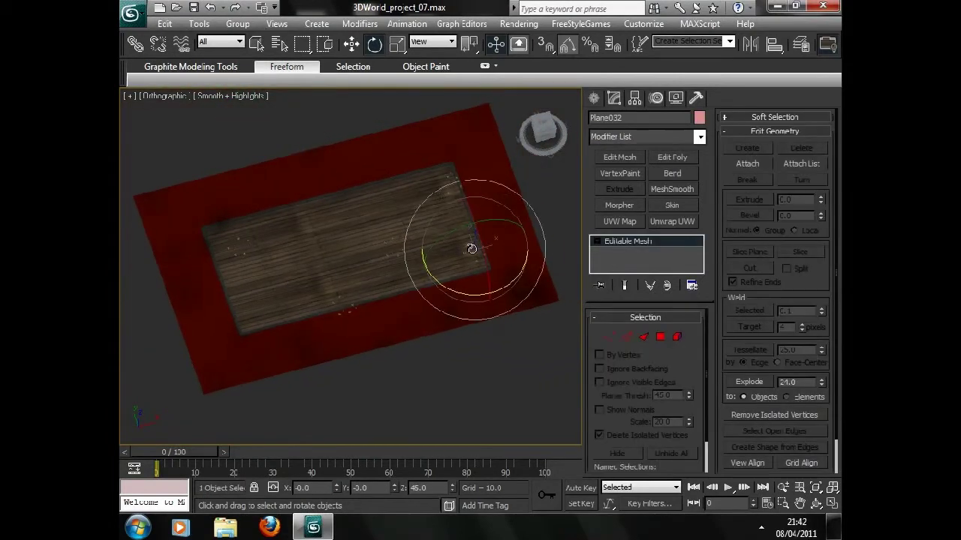
{"action": "left_click", "coordinate": [353, 46]}
{"action": "left_click_drag", "start_coordinate": [493, 227], "coordinate": [318, 220], "text": "shift"}
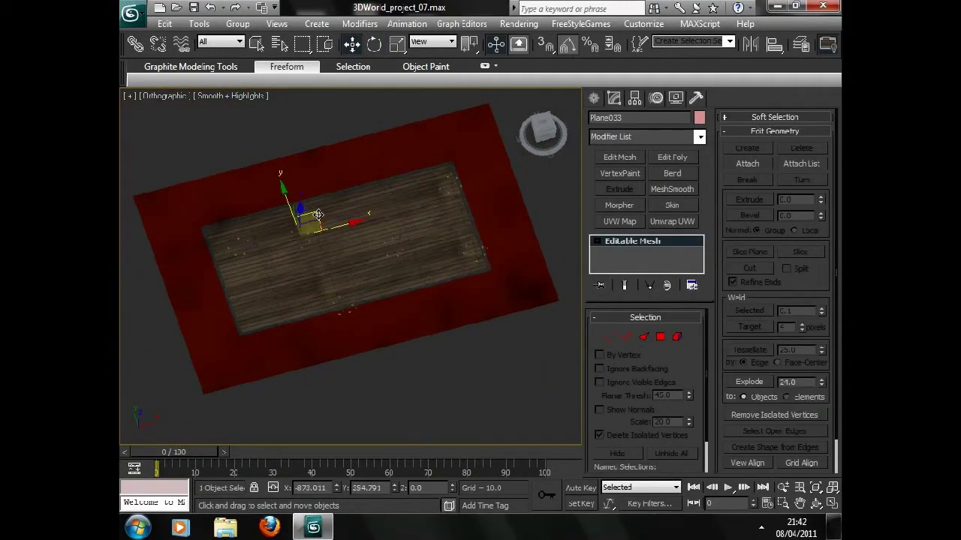
{"action": "left_click", "coordinate": [482, 322]}
Step: Clone Plane034 elsewhere, then add Plane035 rotated 95° near the floor's middle
{"action": "left_click", "coordinate": [351, 261]}
{"action": "left_click_drag", "start_coordinate": [351, 262], "coordinate": [389, 268], "text": "shift"}
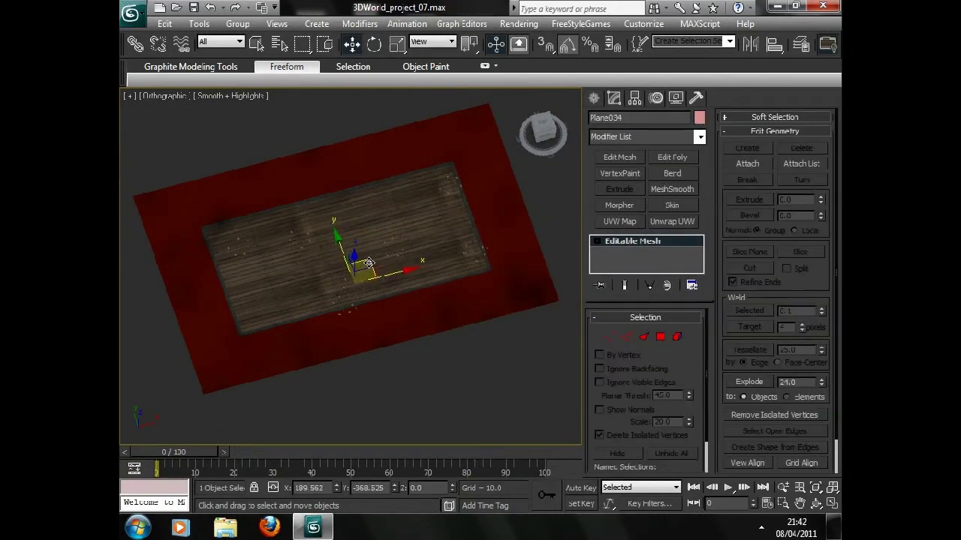
{"action": "left_click", "coordinate": [483, 323]}
{"action": "left_click", "coordinate": [301, 242]}
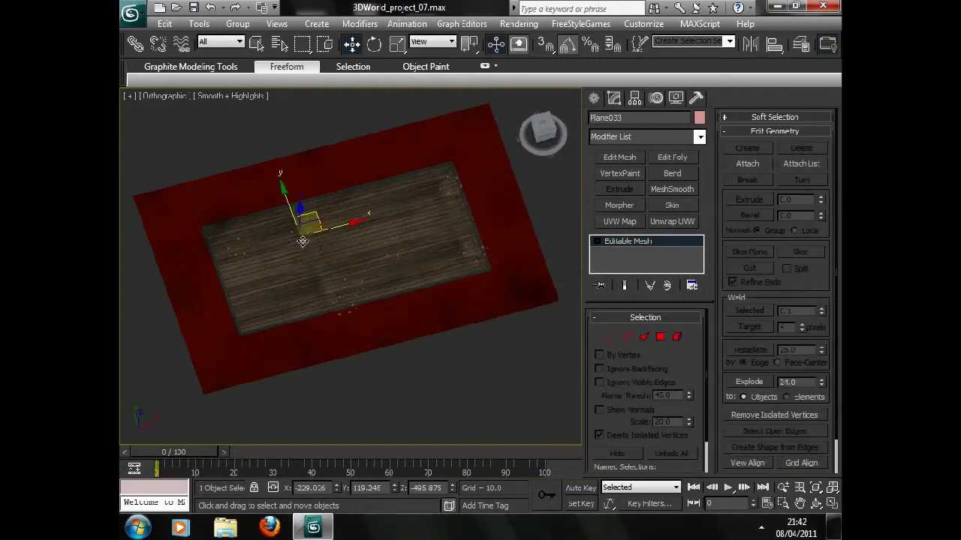
{"action": "left_click", "coordinate": [373, 45]}
{"action": "left_click_drag", "start_coordinate": [332, 269], "coordinate": [369, 227], "text": "shift"}
{"action": "left_click", "coordinate": [481, 321]}
{"action": "left_click", "coordinate": [352, 43]}
{"action": "left_click_drag", "start_coordinate": [313, 214], "coordinate": [341, 220]}
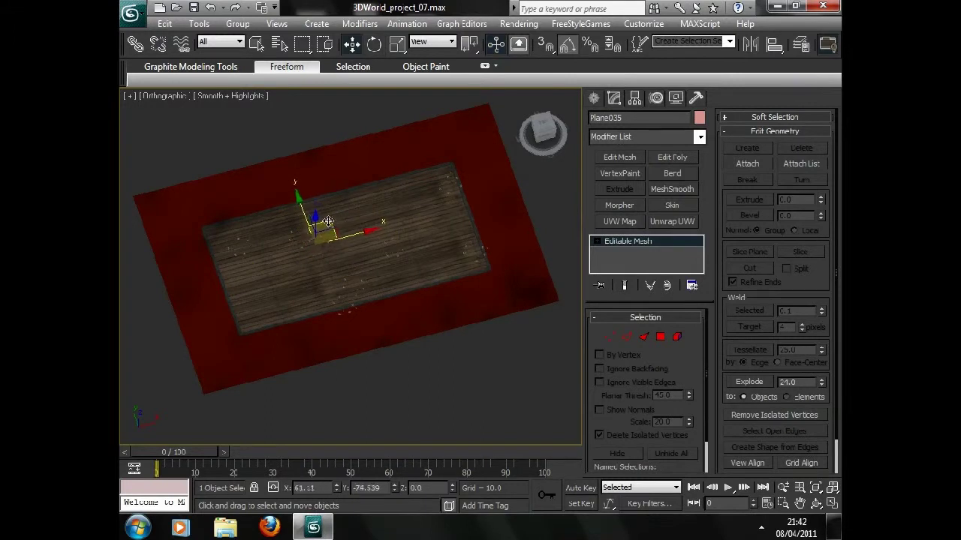
Step: Unhide the hidden room geometry and look through Camera001
{"action": "left_click", "coordinate": [385, 277]}
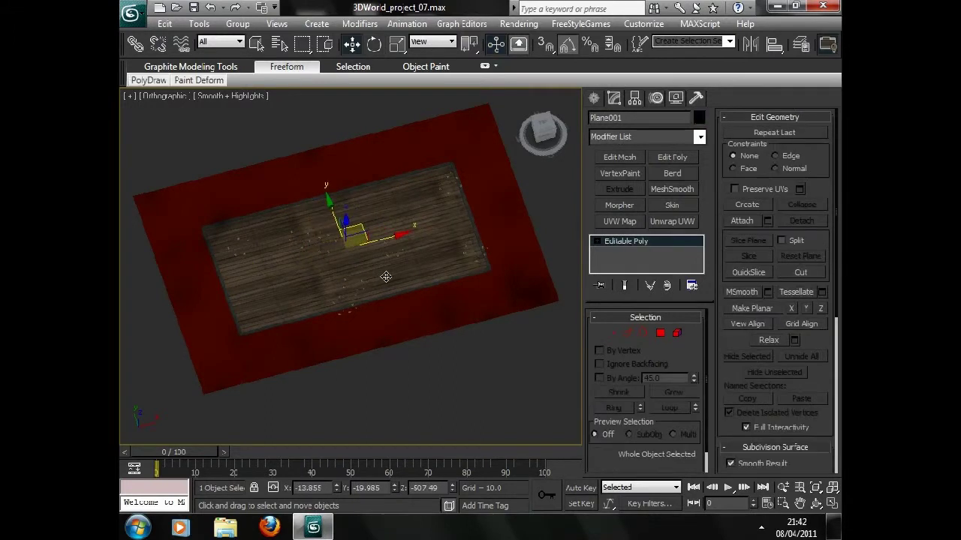
{"action": "scroll", "coordinate": [382, 275], "scroll_direction": "up", "scroll_amount": 5}
{"action": "scroll", "coordinate": [375, 290], "scroll_direction": "down", "scroll_amount": 2}
{"action": "middle_click_drag", "start_coordinate": [420, 279], "coordinate": [460, 244], "text": "alt"}
{"action": "right_click", "coordinate": [348, 210]}
{"action": "left_click", "coordinate": [352, 151]}
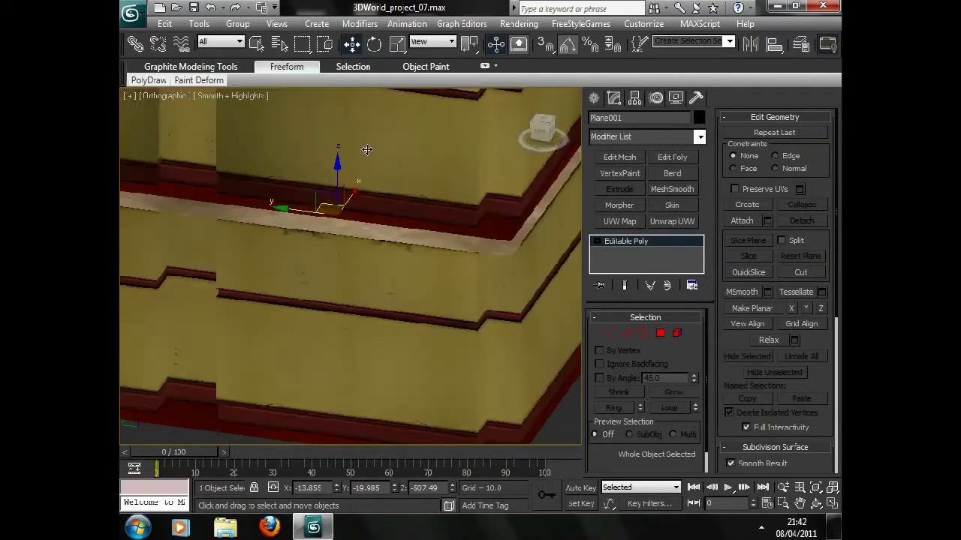
{"action": "key", "text": "c"}
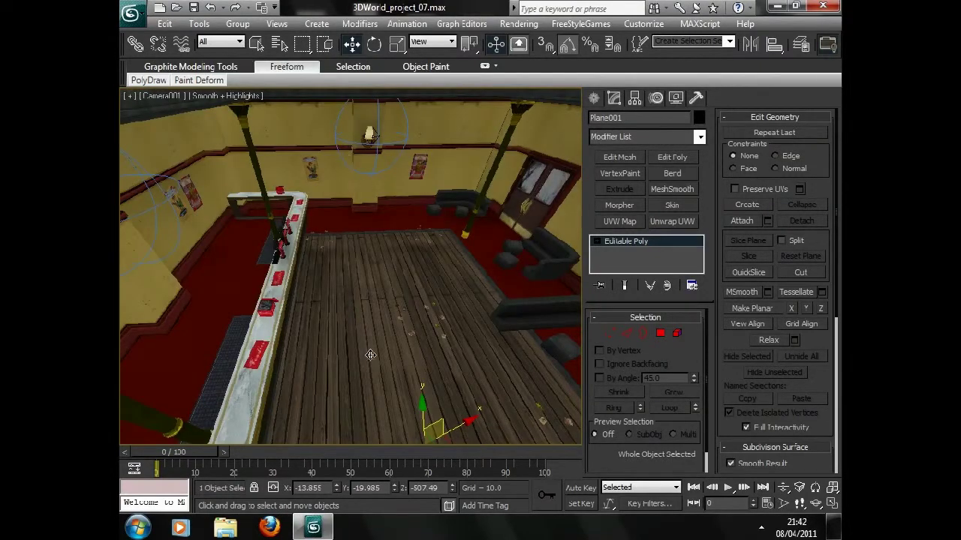
Step: Walk Through the room, turning toward the bar, the staircase and the counter
{"action": "left_click", "coordinate": [799, 504]}
{"action": "mouse_move", "coordinate": [476, 300]}
{"action": "left_mouse_down"}
{"action": "mouse_move", "coordinate": [440, 301]}
{"action": "mouse_move", "coordinate": [350, 337]}
{"action": "mouse_move", "coordinate": [325, 375]}
{"action": "mouse_move", "coordinate": [358, 358]}
{"action": "mouse_move", "coordinate": [407, 269]}
{"action": "mouse_move", "coordinate": [439, 255]}
{"action": "mouse_move", "coordinate": [395, 248]}
{"action": "mouse_move", "coordinate": [417, 248]}
{"action": "mouse_move", "coordinate": [398, 225]}
{"action": "mouse_move", "coordinate": [427, 238]}
{"action": "left_mouse_up"}
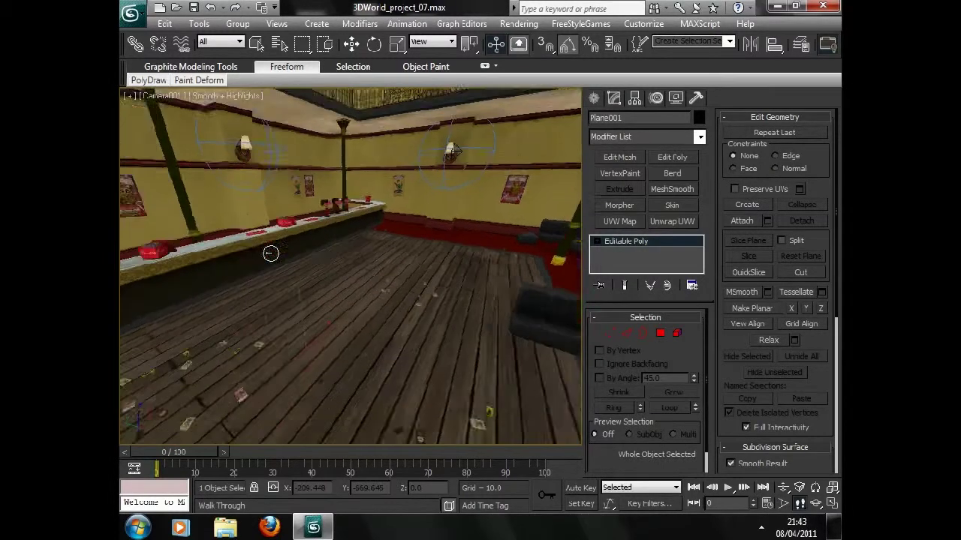
{"action": "key", "text": "s"}
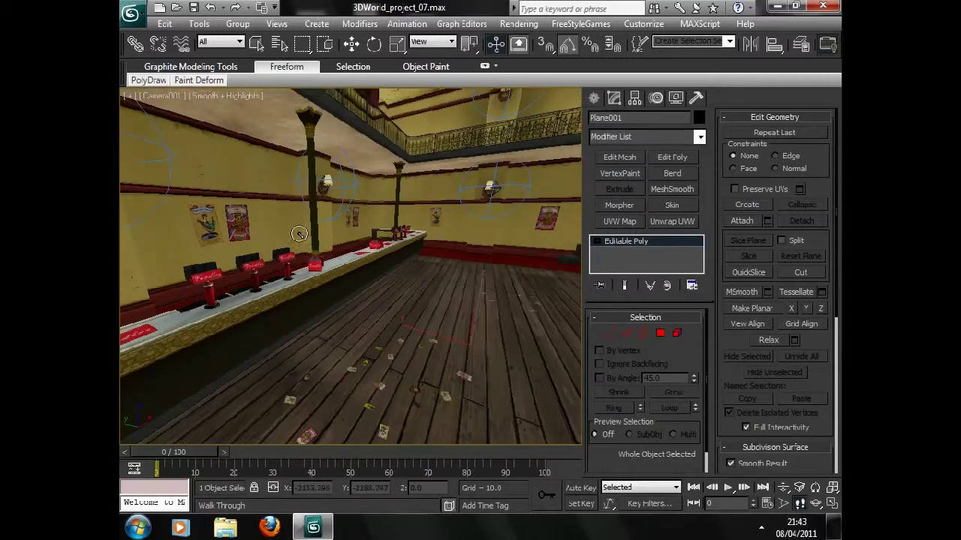
{"action": "left_click_drag", "start_coordinate": [234, 233], "coordinate": [229, 234]}
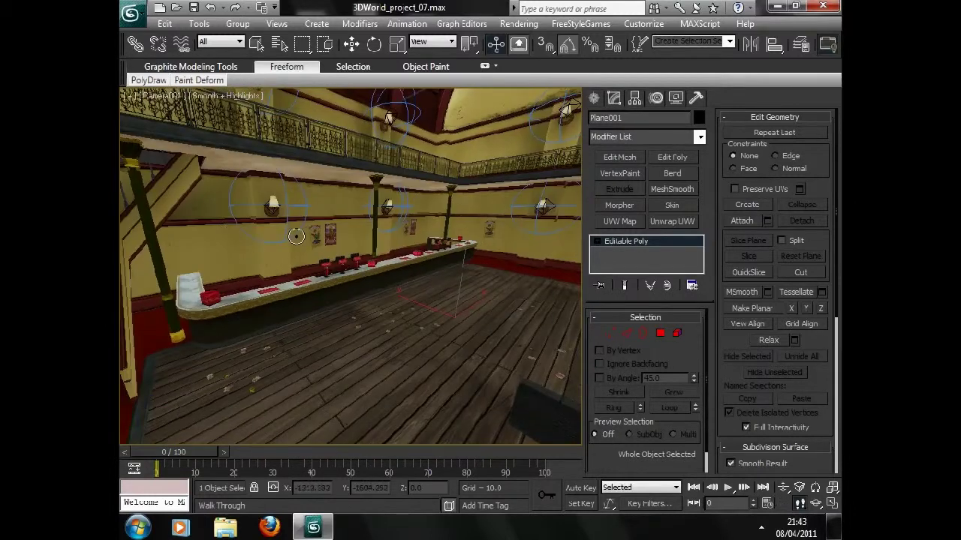
{"action": "left_click_drag", "start_coordinate": [295, 236], "coordinate": [299, 240]}
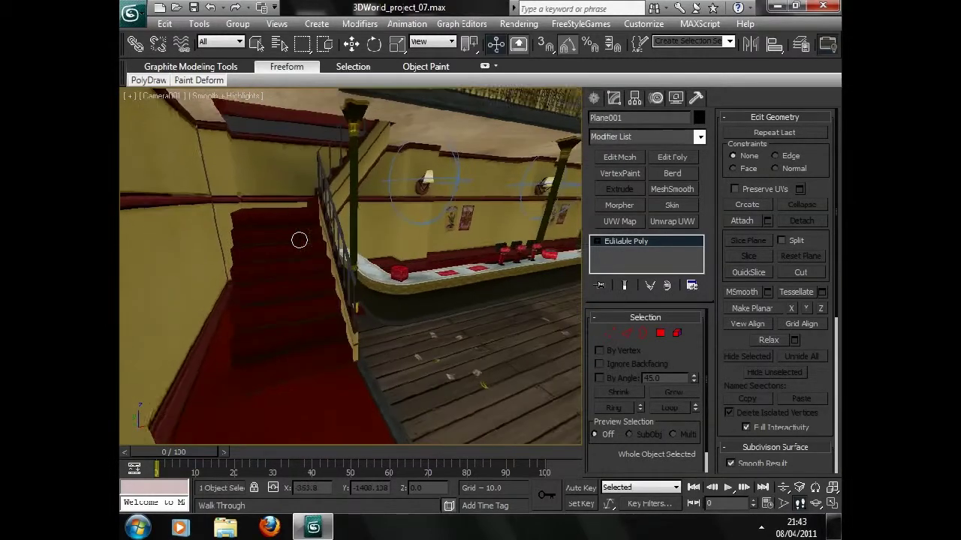
{"action": "mouse_move", "coordinate": [298, 239]}
{"action": "left_mouse_down"}
{"action": "mouse_move", "coordinate": [395, 251]}
{"action": "mouse_move", "coordinate": [302, 254]}
{"action": "left_mouse_up"}
Step: Clone both staircase railings, including railing_002, to the stairs' left side
{"action": "key", "text": "w"}
{"action": "left_click", "coordinate": [335, 259]}
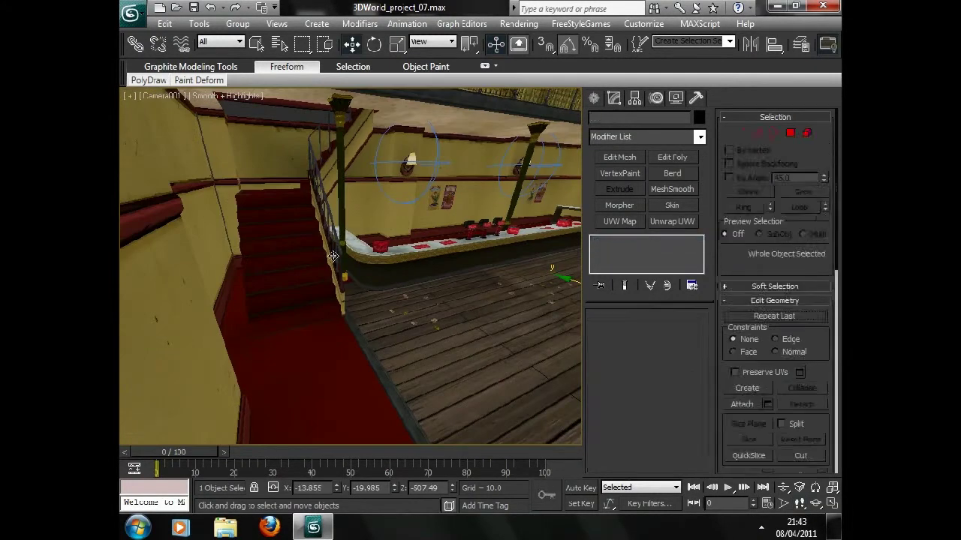
{"action": "key", "text": "F3"}
{"action": "left_click", "coordinate": [340, 289], "text": "ctrl"}
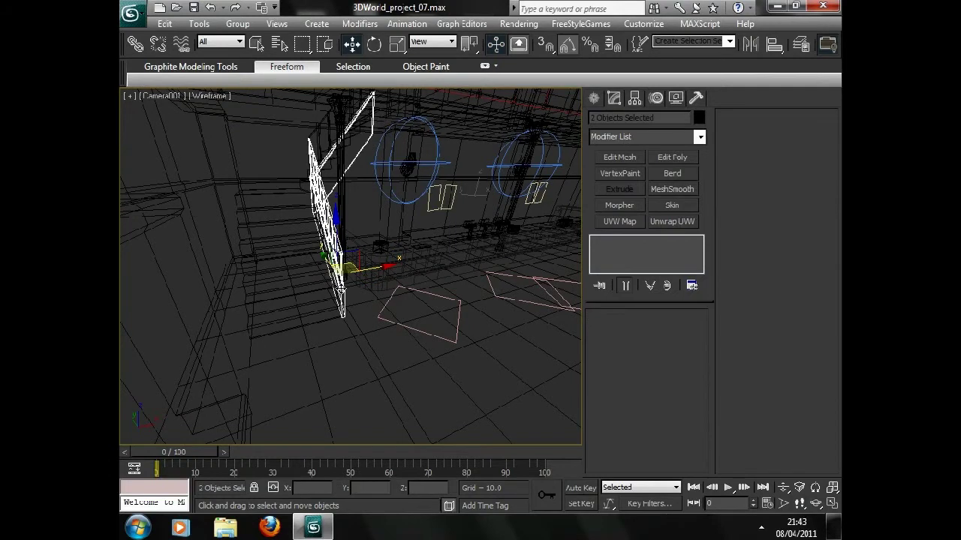
{"action": "left_click_drag", "start_coordinate": [373, 268], "coordinate": [264, 290]}
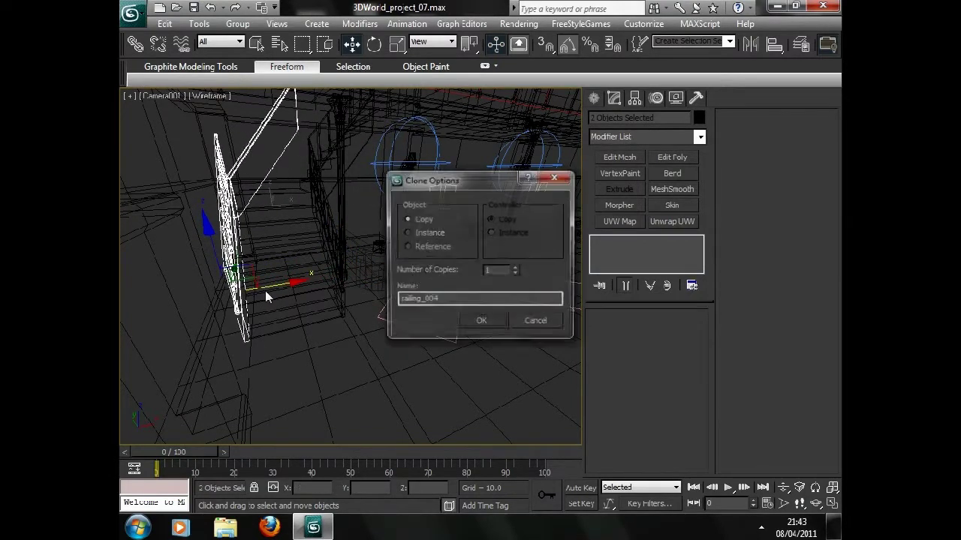
{"action": "left_click", "coordinate": [490, 319]}
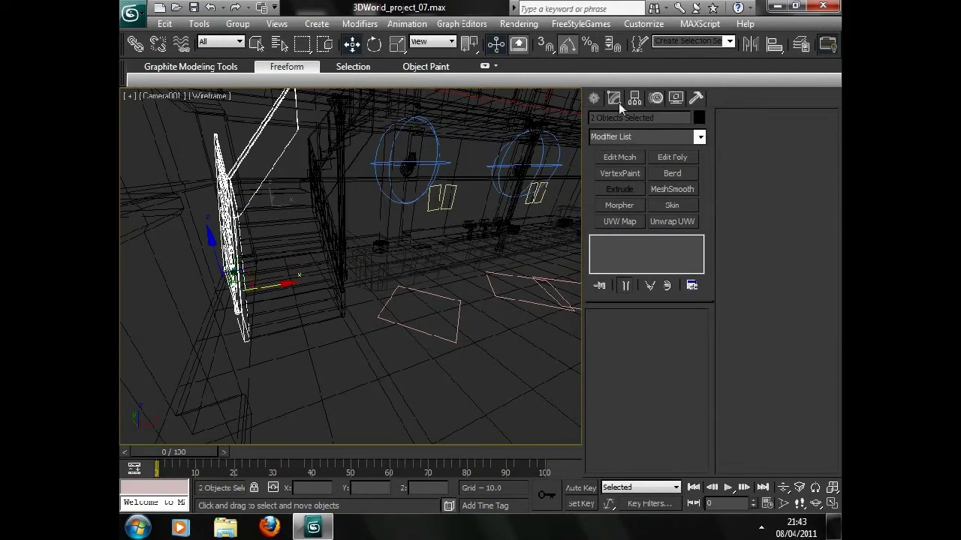
Step: Inspect Box003's polygons, then return to the shaded, textured camera view
{"action": "left_click", "coordinate": [248, 140]}
{"action": "left_click", "coordinate": [659, 333]}
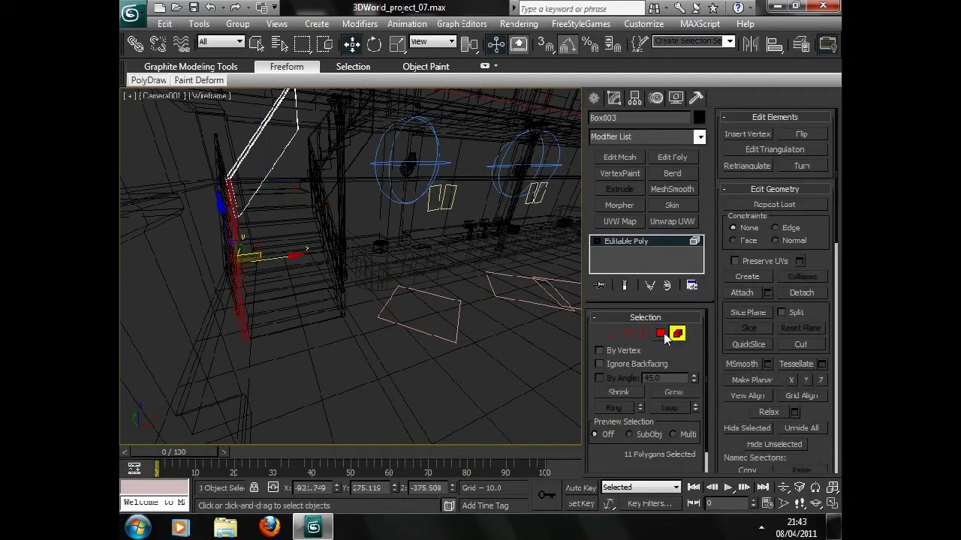
{"action": "left_click_drag", "start_coordinate": [302, 194], "coordinate": [299, 190]}
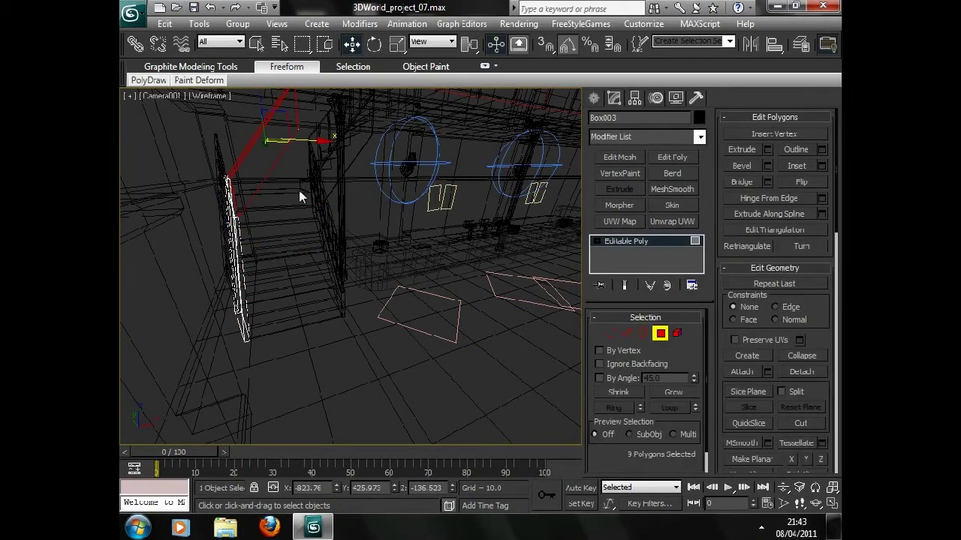
{"action": "left_click_drag", "start_coordinate": [284, 117], "coordinate": [284, 118]}
{"action": "mouse_move", "coordinate": [392, 223]}
{"action": "left_mouse_down"}
{"action": "mouse_move", "coordinate": [237, 43]}
{"action": "mouse_move", "coordinate": [252, 46]}
{"action": "left_mouse_up"}
{"action": "left_click", "coordinate": [660, 333]}
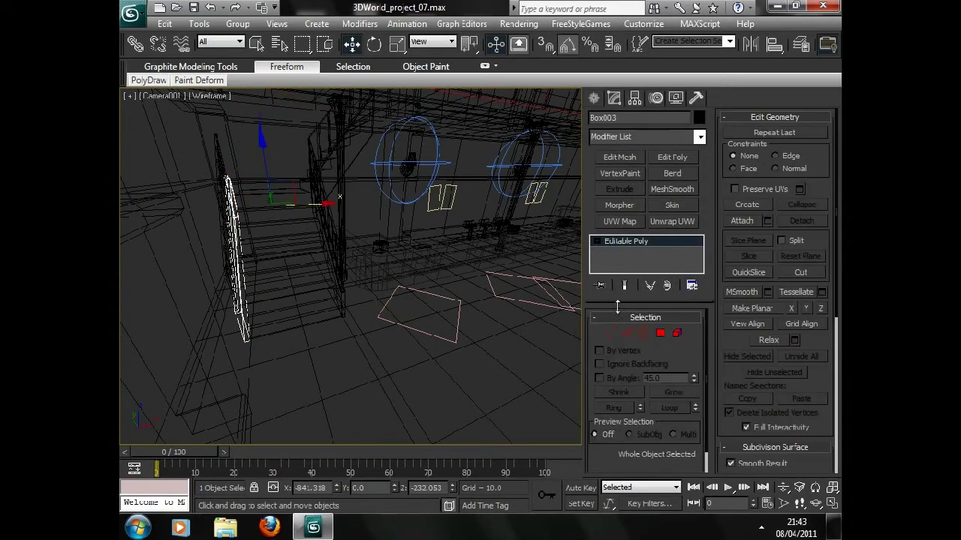
{"action": "key", "text": "F3"}
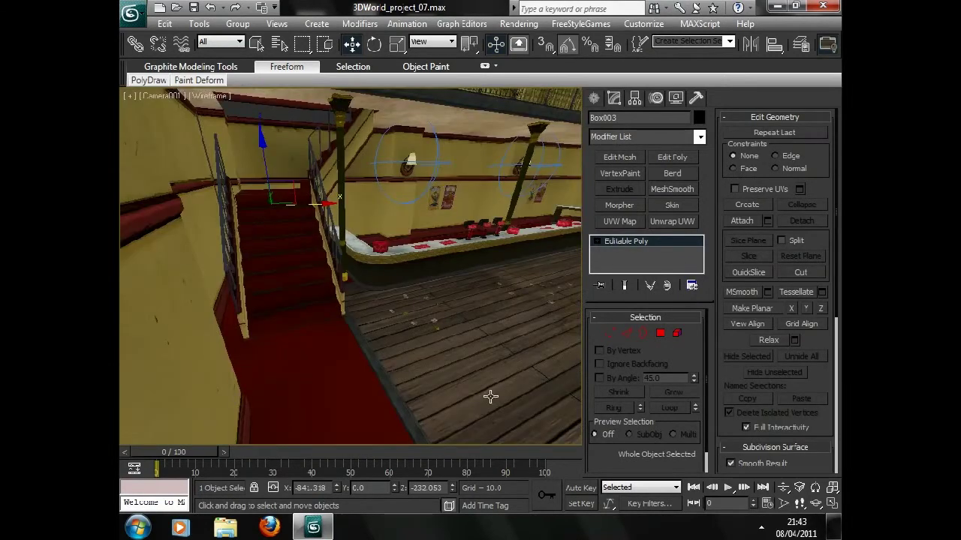
Step: Walk the camera up the stairs and look down at the handrail
{"action": "left_click", "coordinate": [799, 503]}
{"action": "left_click_drag", "start_coordinate": [289, 208], "coordinate": [223, 200]}
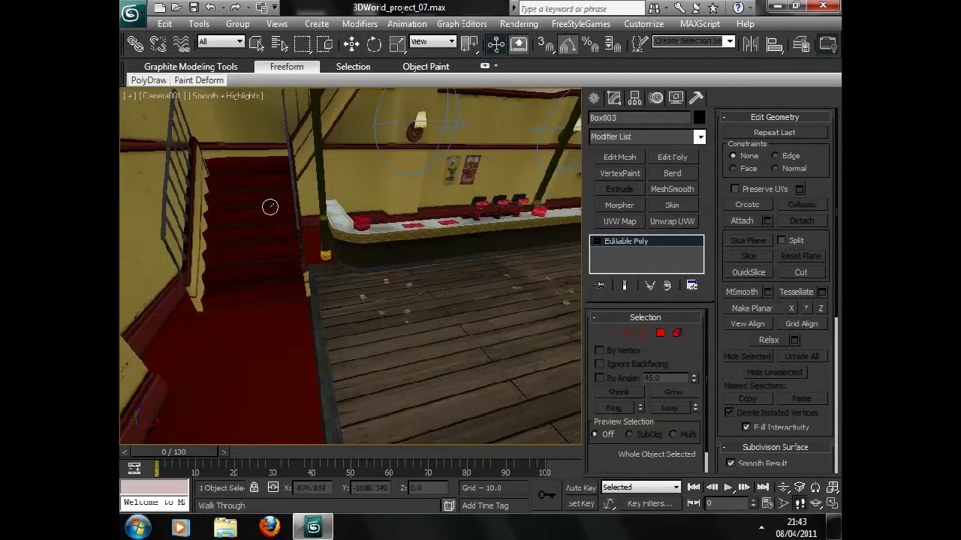
{"action": "key", "text": "Up"}
{"action": "key", "text": "Up"}
{"action": "key", "text": "Up"}
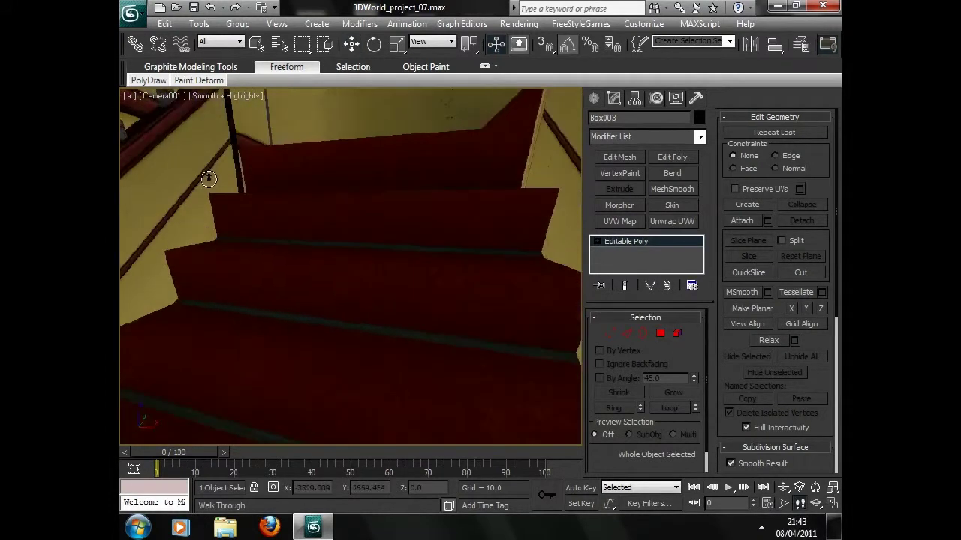
{"action": "key", "text": "Up"}
{"action": "key", "text": "Up"}
{"action": "key", "text": "Up"}
{"action": "left_click_drag", "start_coordinate": [200, 188], "coordinate": [140, 193]}
{"action": "key", "text": "Up"}
{"action": "key", "text": "Up"}
{"action": "mouse_move", "coordinate": [223, 214]}
{"action": "left_mouse_down"}
{"action": "mouse_move", "coordinate": [229, 232]}
{"action": "mouse_move", "coordinate": [255, 245]}
{"action": "mouse_move", "coordinate": [208, 249]}
{"action": "mouse_move", "coordinate": [241, 248]}
{"action": "left_mouse_up"}
Step: In wireframe Polygon mode, select the handrail's polygons
{"action": "key", "text": "w"}
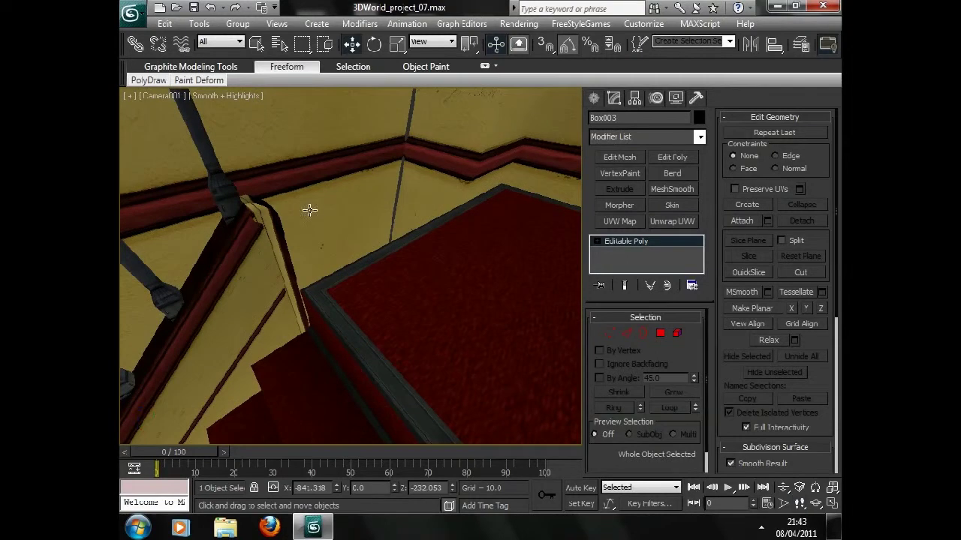
{"action": "key", "text": "F3"}
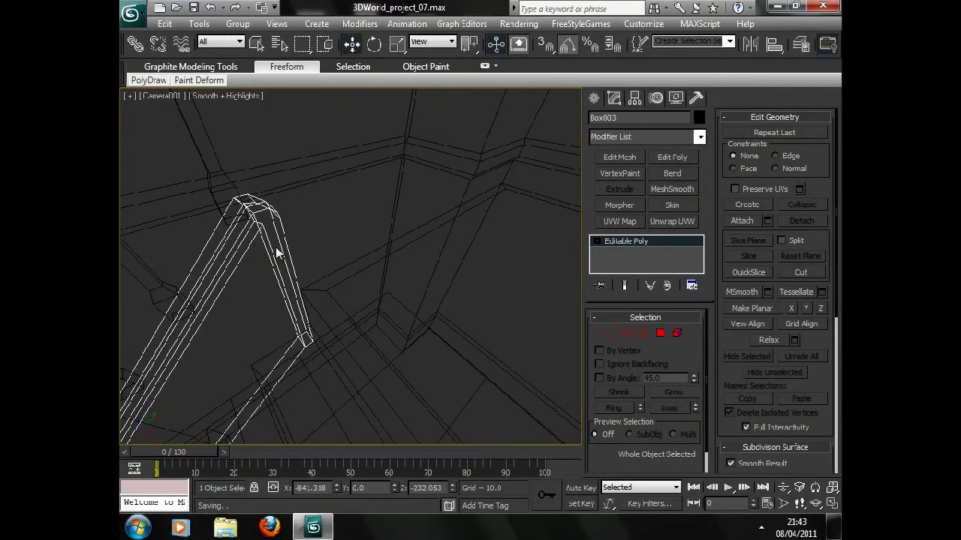
{"action": "left_click", "coordinate": [627, 333]}
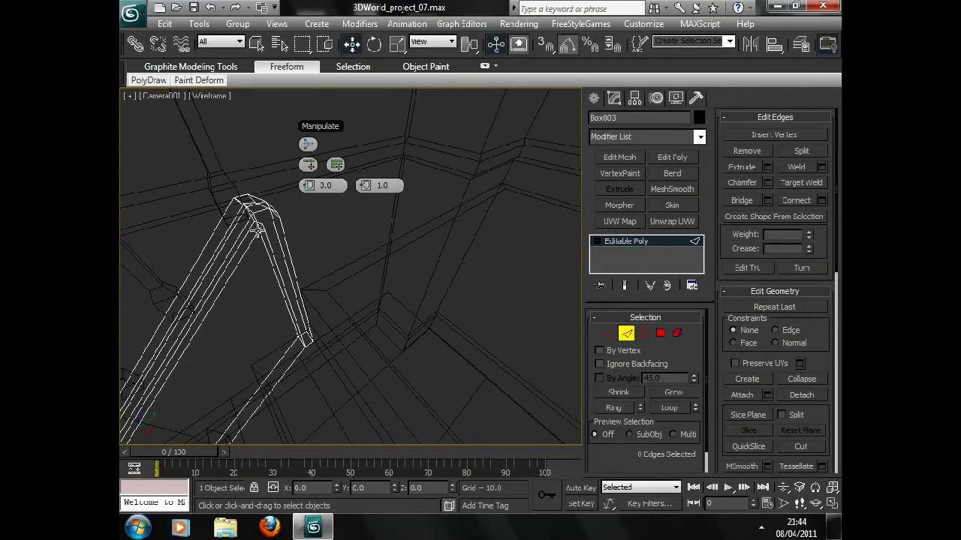
{"action": "left_click", "coordinate": [659, 333]}
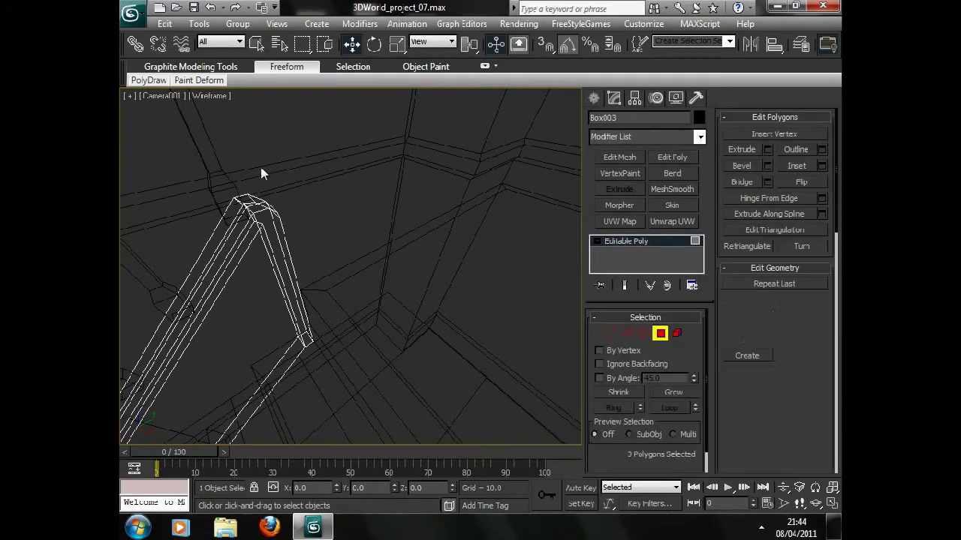
{"action": "left_click", "coordinate": [284, 207]}
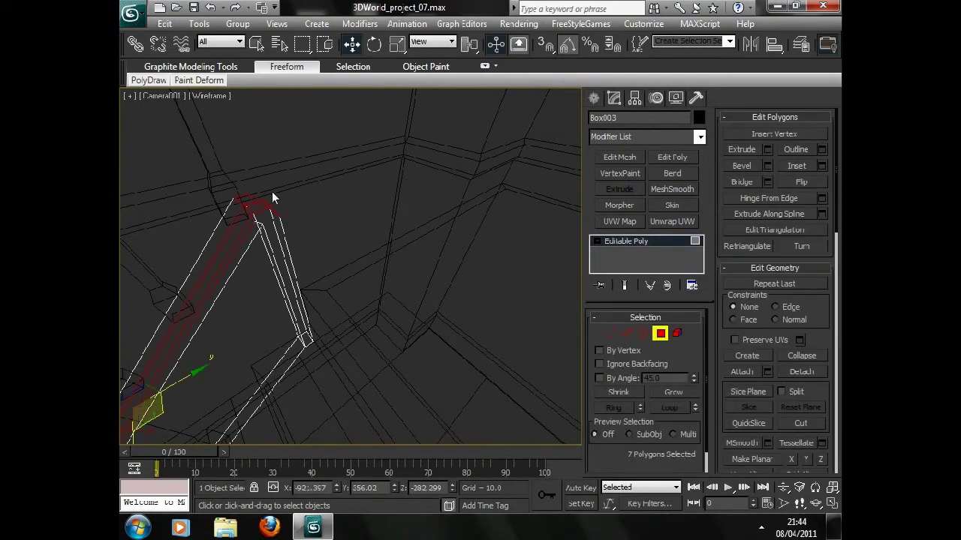
Step: In the Left side view, move the handrail polygons up and to the right
{"action": "key", "text": "l"}
{"action": "scroll", "coordinate": [394, 235], "scroll_direction": "up", "scroll_amount": 1}
{"action": "scroll", "coordinate": [405, 241], "scroll_direction": "up", "scroll_amount": 1}
{"action": "scroll", "coordinate": [421, 247], "scroll_direction": "up", "scroll_amount": 2}
{"action": "middle_click_drag", "start_coordinate": [420, 252], "coordinate": [446, 251]}
{"action": "scroll", "coordinate": [427, 251], "scroll_direction": "down", "scroll_amount": 2}
{"action": "scroll", "coordinate": [427, 252], "scroll_direction": "down", "scroll_amount": 2}
{"action": "scroll", "coordinate": [285, 283], "scroll_direction": "down", "scroll_amount": 2}
{"action": "scroll", "coordinate": [286, 282], "scroll_direction": "down", "scroll_amount": 1}
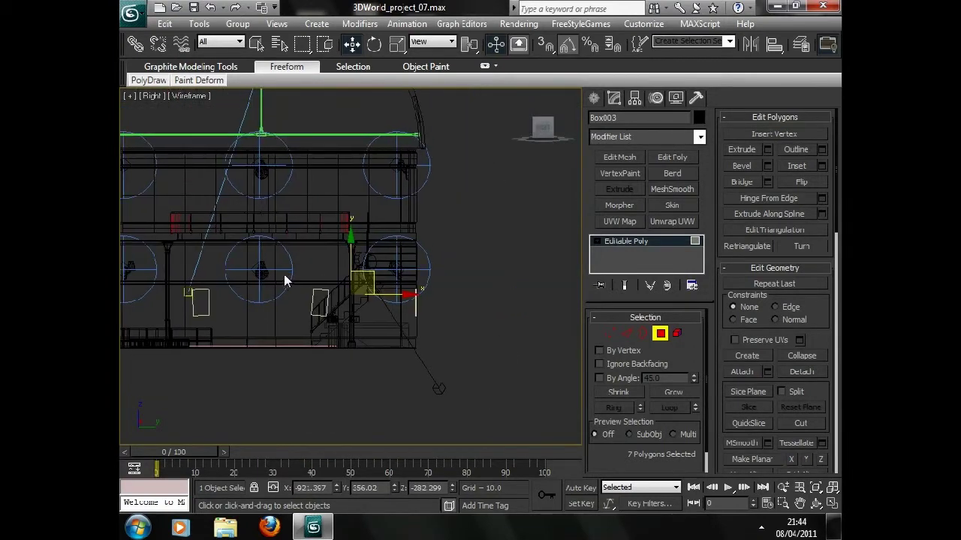
{"action": "middle_click_drag", "start_coordinate": [286, 275], "coordinate": [285, 268], "text": "alt"}
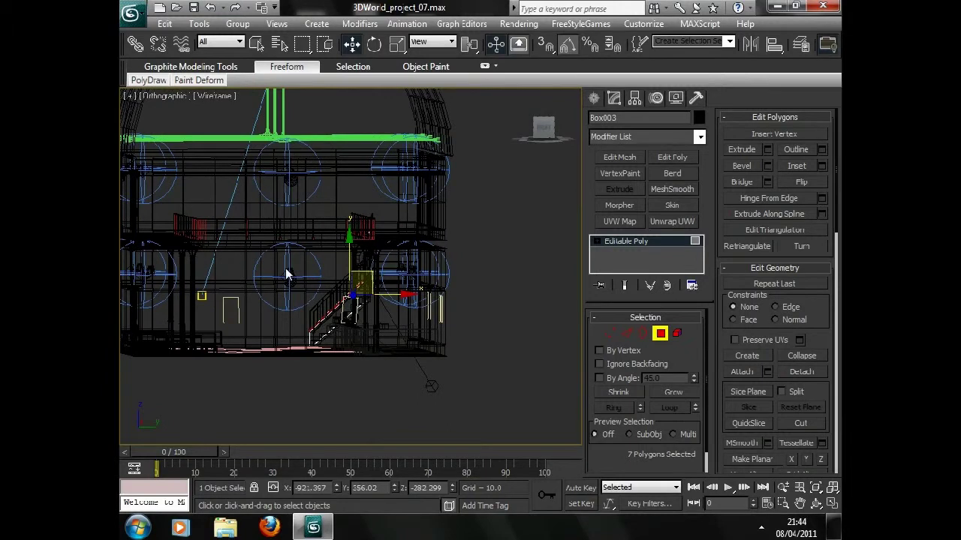
{"action": "key", "text": "shift+z"}
{"action": "key", "text": "shift+z"}
{"action": "key", "text": "shift+z"}
{"action": "key", "text": "shift+z"}
{"action": "key", "text": "shift+z"}
{"action": "left_click_drag", "start_coordinate": [437, 298], "coordinate": [393, 138]}
Step: Check the polygon at the handrail's end, then return to the shaded camera view
{"action": "mouse_move", "coordinate": [384, 179]}
{"action": "middle_mouse_down", "text": "alt"}
{"action": "mouse_move", "coordinate": [403, 193]}
{"action": "mouse_move", "coordinate": [392, 245]}
{"action": "middle_mouse_up", "text": "alt"}
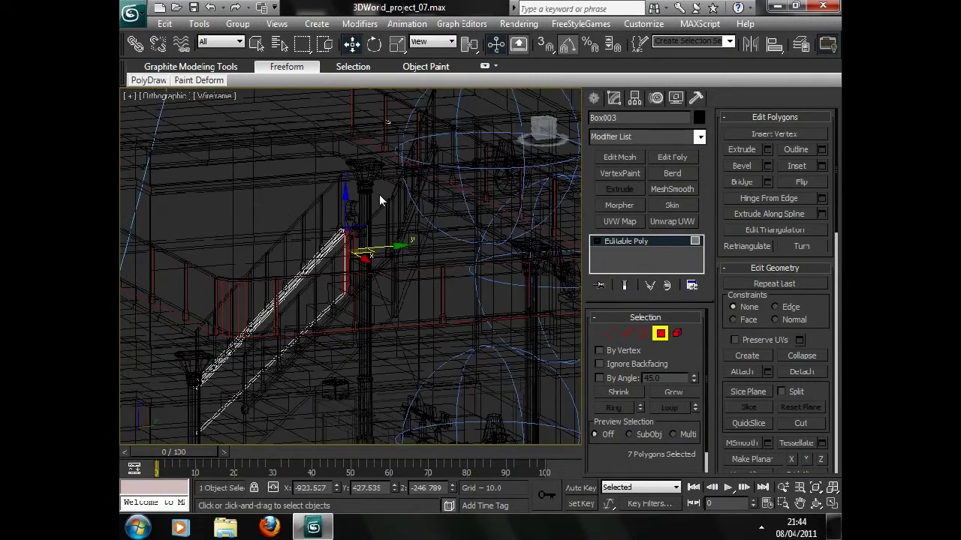
{"action": "left_click", "coordinate": [382, 194]}
{"action": "scroll", "coordinate": [380, 193], "scroll_direction": "up", "scroll_amount": 2}
{"action": "scroll", "coordinate": [322, 195], "scroll_direction": "up", "scroll_amount": 1}
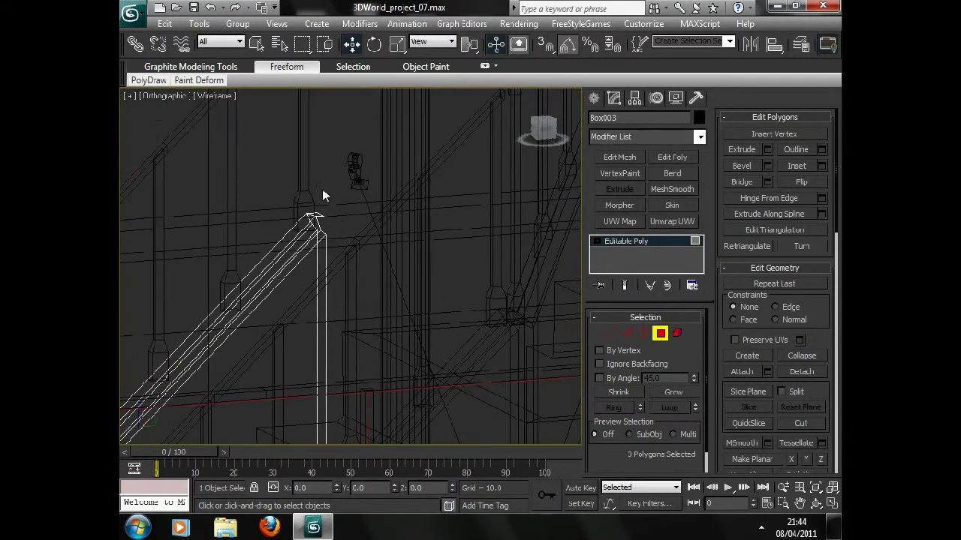
{"action": "left_click", "coordinate": [319, 216]}
{"action": "left_click", "coordinate": [395, 219]}
{"action": "middle_click_drag", "start_coordinate": [397, 222], "coordinate": [481, 283]}
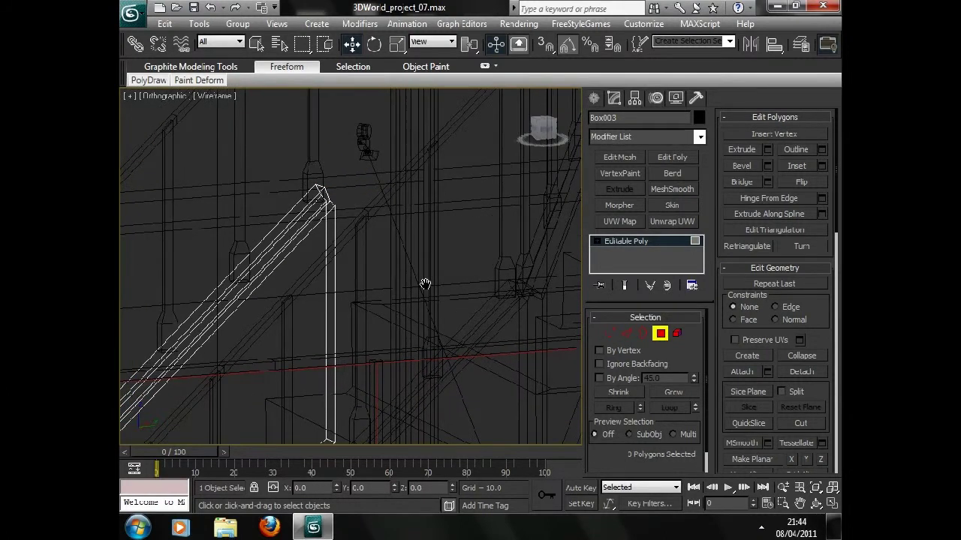
{"action": "key", "text": "F3"}
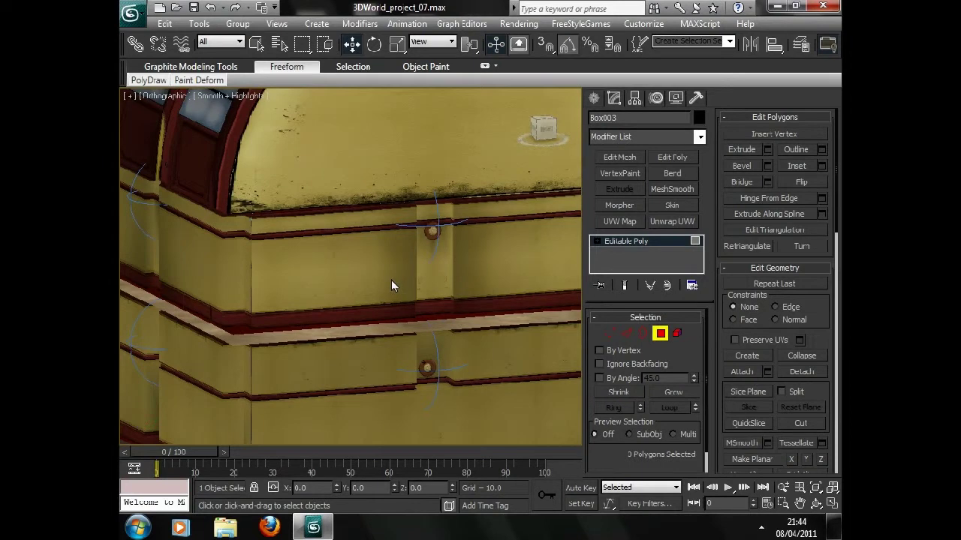
{"action": "key", "text": "c"}
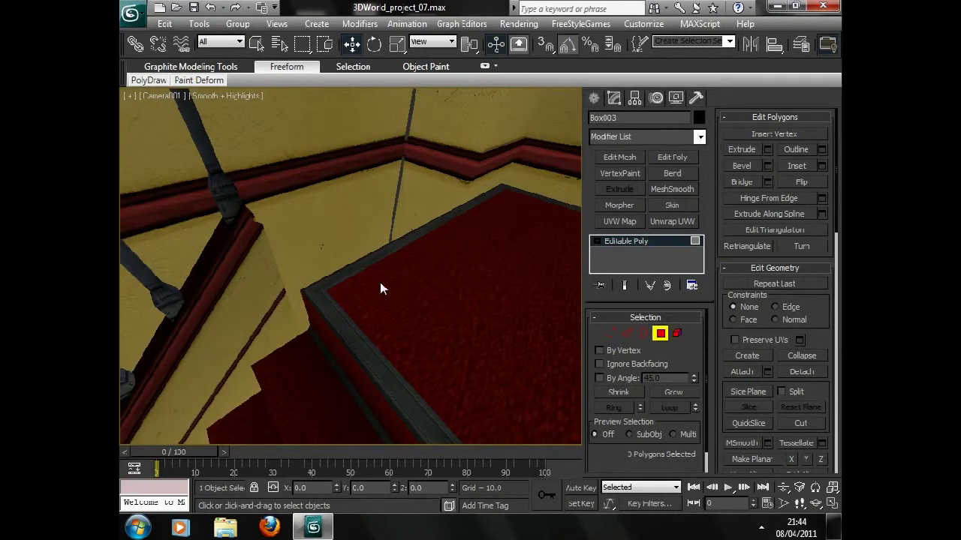
Step: Box-select the handrail's top-end edges and Shift-drag them toward the landing
{"action": "key", "text": "2"}
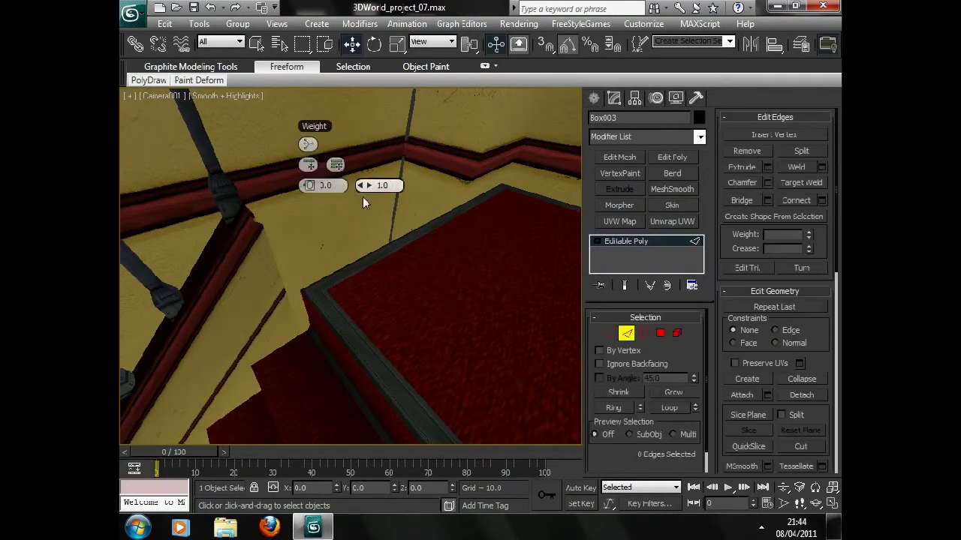
{"action": "key", "text": "F3"}
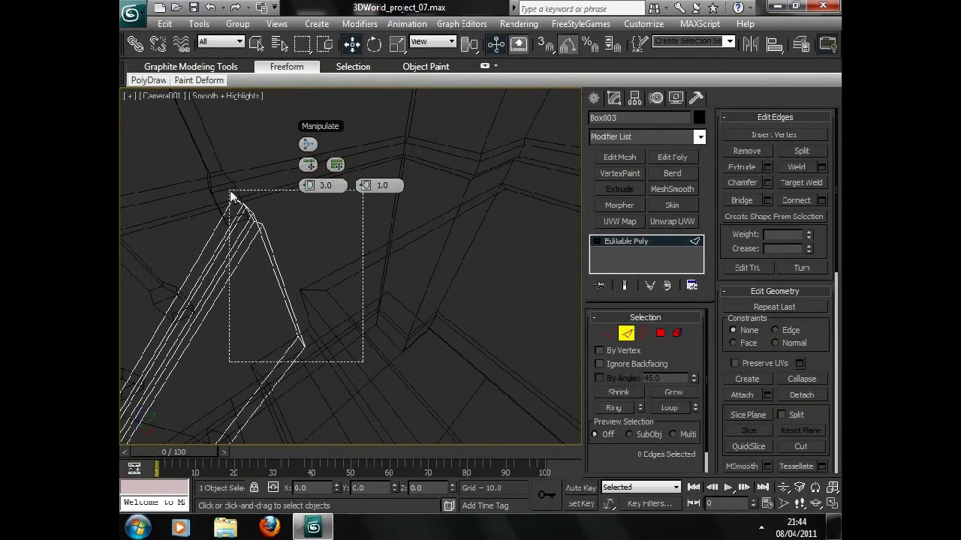
{"action": "left_click_drag", "start_coordinate": [373, 359], "coordinate": [225, 186]}
{"action": "left_click_drag", "start_coordinate": [176, 231], "coordinate": [259, 341]}
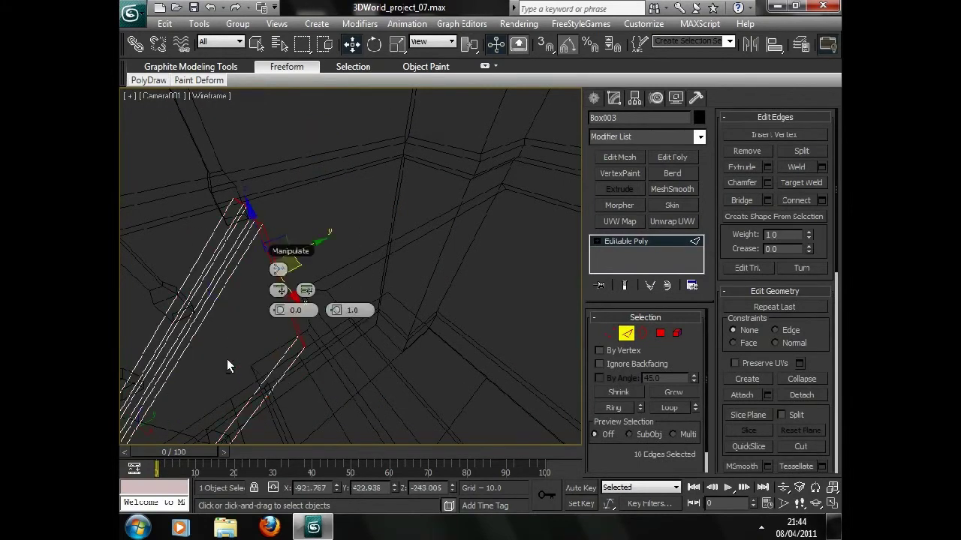
{"action": "left_click_drag", "start_coordinate": [320, 242], "coordinate": [466, 216], "text": "shift"}
{"action": "key", "text": "F3"}
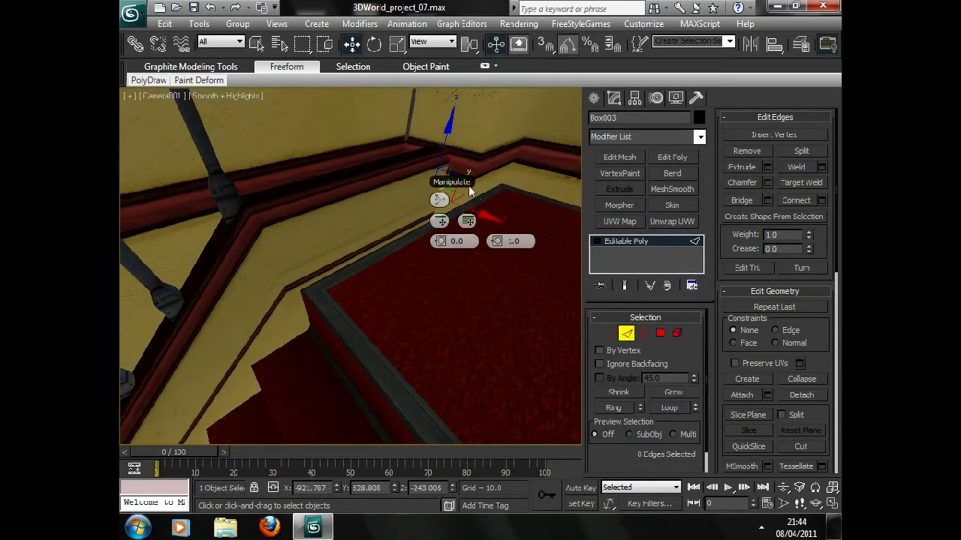
{"action": "left_click", "coordinate": [800, 504]}
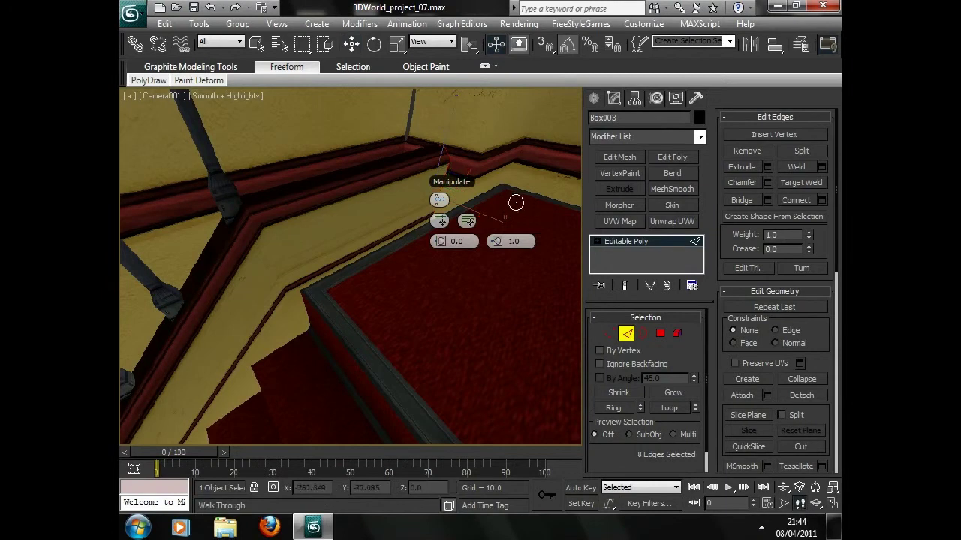
{"action": "left_click_drag", "start_coordinate": [519, 202], "coordinate": [484, 195]}
Step: Exit Edge mode, select the main roof and hide all unselected objects
{"action": "key", "text": "f"}
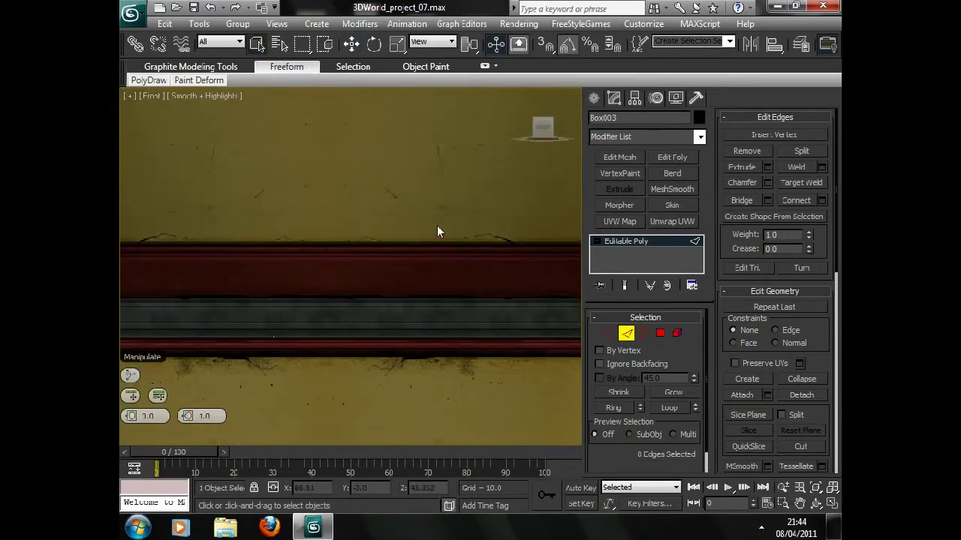
{"action": "key", "text": "t"}
{"action": "key", "text": "2"}
{"action": "scroll", "coordinate": [371, 241], "scroll_direction": "down", "scroll_amount": 3}
{"action": "scroll", "coordinate": [378, 218], "scroll_direction": "down", "scroll_amount": 3}
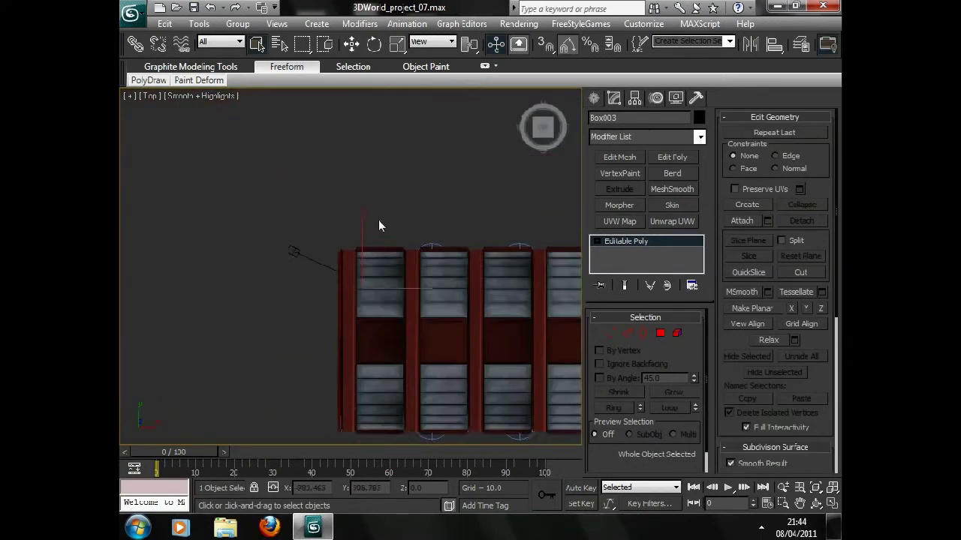
{"action": "middle_click_drag", "start_coordinate": [435, 217], "coordinate": [482, 324], "text": "alt"}
{"action": "left_click", "coordinate": [361, 132]}
{"action": "right_click", "coordinate": [375, 159]}
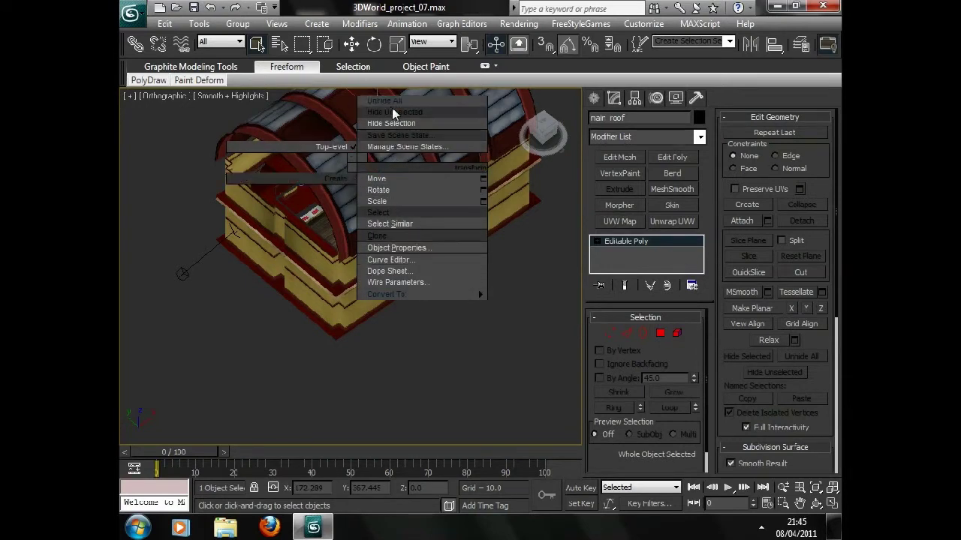
{"action": "left_click", "coordinate": [392, 106]}
Step: Switch to Perspective view and zoom in to inspect the roof's grimy texture
{"action": "mouse_move", "coordinate": [422, 211]}
{"action": "middle_mouse_down", "text": "alt"}
{"action": "mouse_move", "coordinate": [428, 290]}
{"action": "mouse_move", "coordinate": [443, 230]}
{"action": "mouse_move", "coordinate": [345, 240]}
{"action": "middle_mouse_up", "text": "alt"}
{"action": "scroll", "coordinate": [429, 289], "scroll_direction": "down", "scroll_amount": 5}
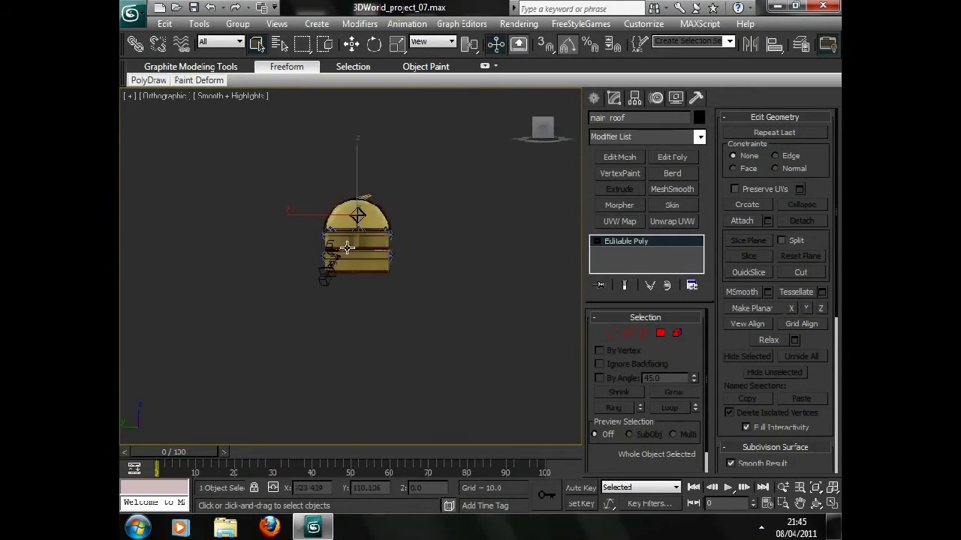
{"action": "key", "text": "p"}
{"action": "scroll", "coordinate": [349, 243], "scroll_direction": "up", "scroll_amount": 5}
{"action": "scroll", "coordinate": [396, 272], "scroll_direction": "up", "scroll_amount": 3}
{"action": "scroll", "coordinate": [394, 282], "scroll_direction": "down", "scroll_amount": 3}
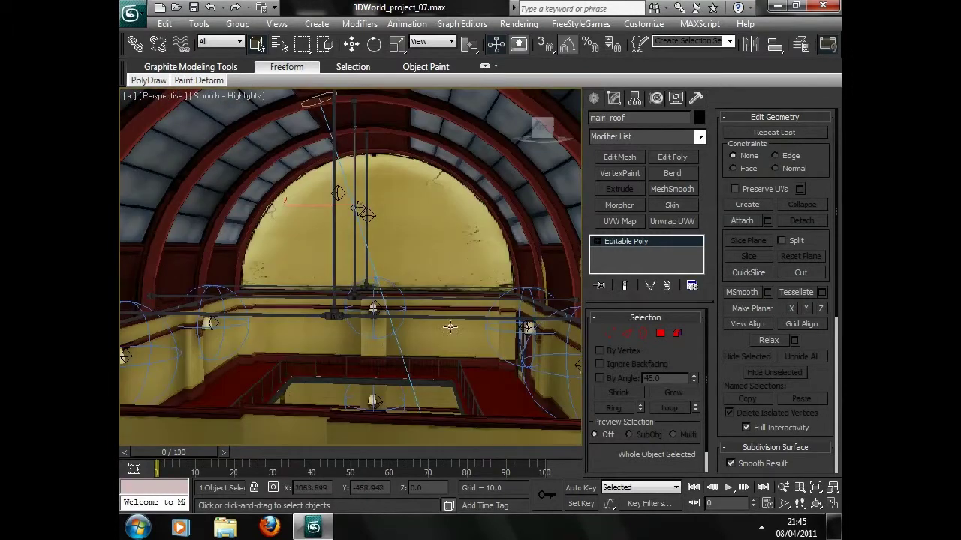
{"action": "scroll", "coordinate": [420, 293], "scroll_direction": "down", "scroll_amount": 3}
{"action": "mouse_move", "coordinate": [447, 299]}
{"action": "middle_mouse_down", "text": "alt"}
{"action": "mouse_move", "coordinate": [431, 299]}
{"action": "mouse_move", "coordinate": [438, 314]}
{"action": "mouse_move", "coordinate": [415, 293]}
{"action": "middle_mouse_up", "text": "alt"}
{"action": "scroll", "coordinate": [415, 293], "scroll_direction": "up", "scroll_amount": 5}
{"action": "scroll", "coordinate": [412, 290], "scroll_direction": "up", "scroll_amount": 1}
{"action": "scroll", "coordinate": [409, 204], "scroll_direction": "up", "scroll_amount": 2}
{"action": "scroll", "coordinate": [405, 198], "scroll_direction": "up", "scroll_amount": 3}
{"action": "scroll", "coordinate": [396, 194], "scroll_direction": "down", "scroll_amount": 2}
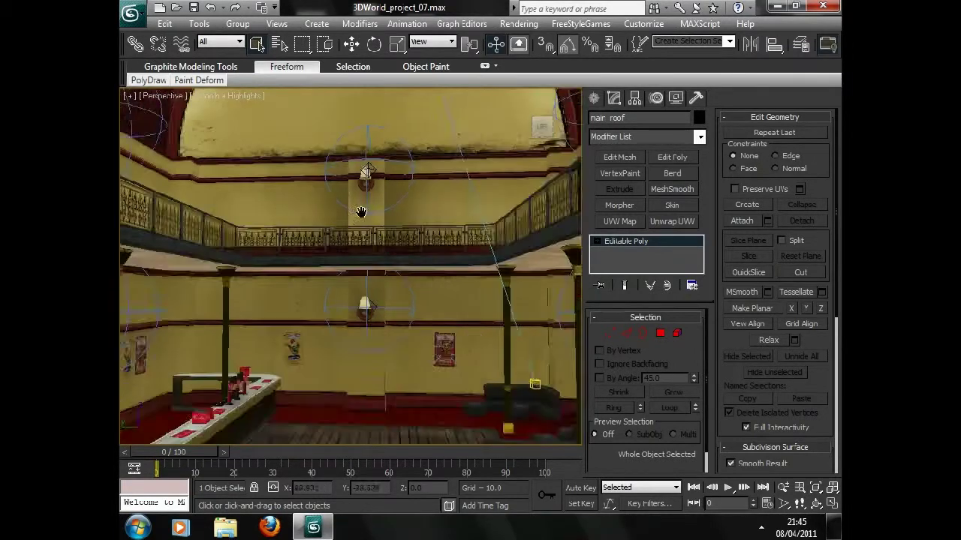
{"action": "scroll", "coordinate": [354, 217], "scroll_direction": "up", "scroll_amount": 3}
{"action": "scroll", "coordinate": [348, 237], "scroll_direction": "up", "scroll_amount": 1}
{"action": "scroll", "coordinate": [348, 237], "scroll_direction": "down", "scroll_amount": 5}
{"action": "mouse_move", "coordinate": [349, 237]}
{"action": "middle_mouse_down", "text": "alt"}
{"action": "mouse_move", "coordinate": [353, 225]}
{"action": "mouse_move", "coordinate": [383, 238]}
{"action": "middle_mouse_up", "text": "alt"}
{"action": "scroll", "coordinate": [383, 238], "scroll_direction": "up", "scroll_amount": 5}
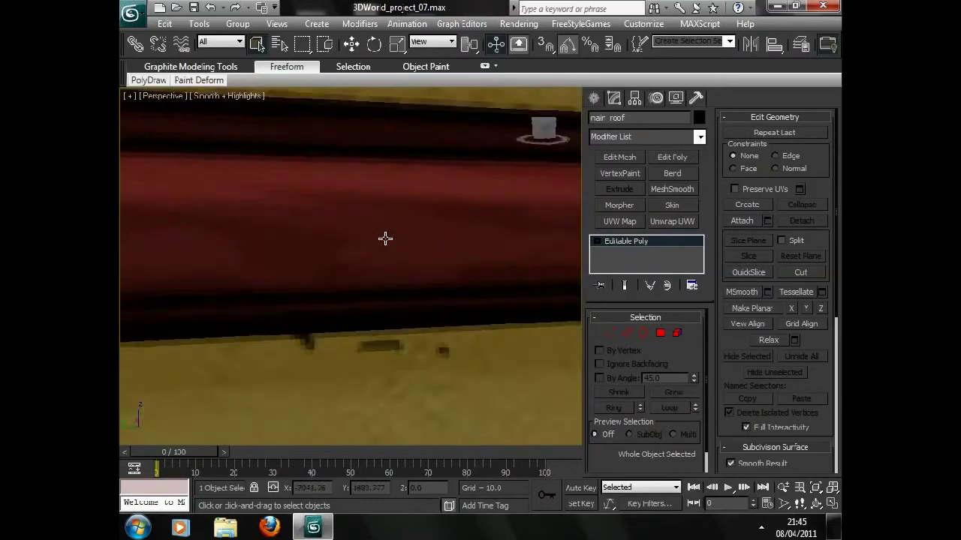
{"action": "scroll", "coordinate": [356, 238], "scroll_direction": "down", "scroll_amount": 5}
{"action": "scroll", "coordinate": [360, 238], "scroll_direction": "up", "scroll_amount": 5}
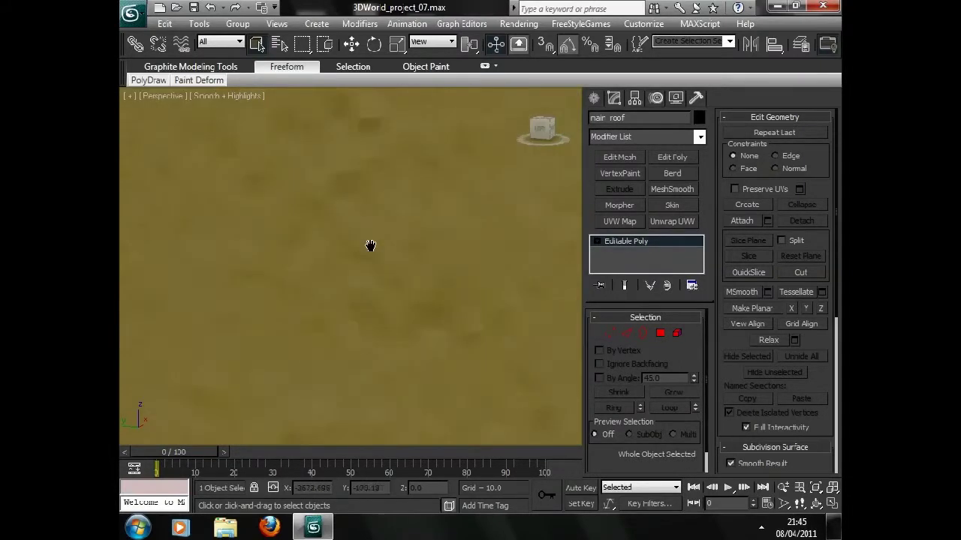
{"action": "scroll", "coordinate": [370, 261], "scroll_direction": "down", "scroll_amount": 5}
Step: Walk the camera through the bar interior toward the bar counter
{"action": "middle_click_drag", "start_coordinate": [368, 259], "coordinate": [372, 255], "text": "alt"}
{"action": "left_click", "coordinate": [798, 503]}
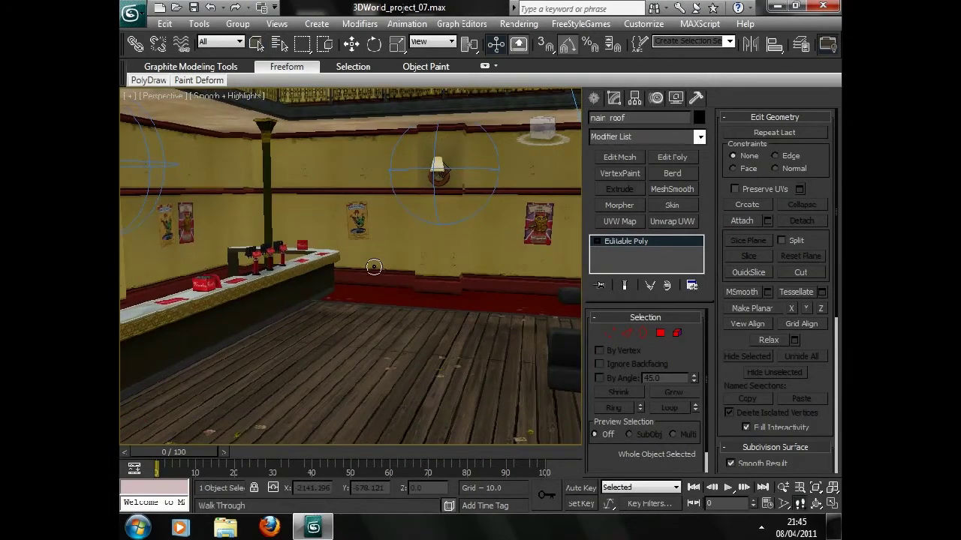
{"action": "mouse_move", "coordinate": [321, 272]}
{"action": "left_mouse_down"}
{"action": "mouse_move", "coordinate": [366, 290]}
{"action": "mouse_move", "coordinate": [429, 286]}
{"action": "mouse_move", "coordinate": [480, 278]}
{"action": "mouse_move", "coordinate": [485, 261]}
{"action": "mouse_move", "coordinate": [499, 262]}
{"action": "mouse_move", "coordinate": [440, 261]}
{"action": "mouse_move", "coordinate": [488, 260]}
{"action": "left_mouse_up"}
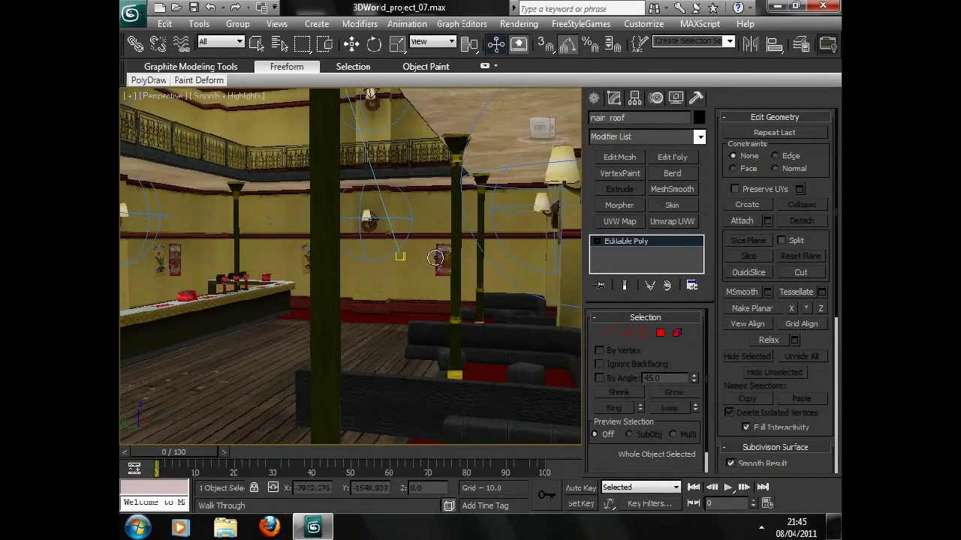
{"action": "left_click", "coordinate": [783, 503]}
{"action": "left_click_drag", "start_coordinate": [435, 383], "coordinate": [337, 339]}
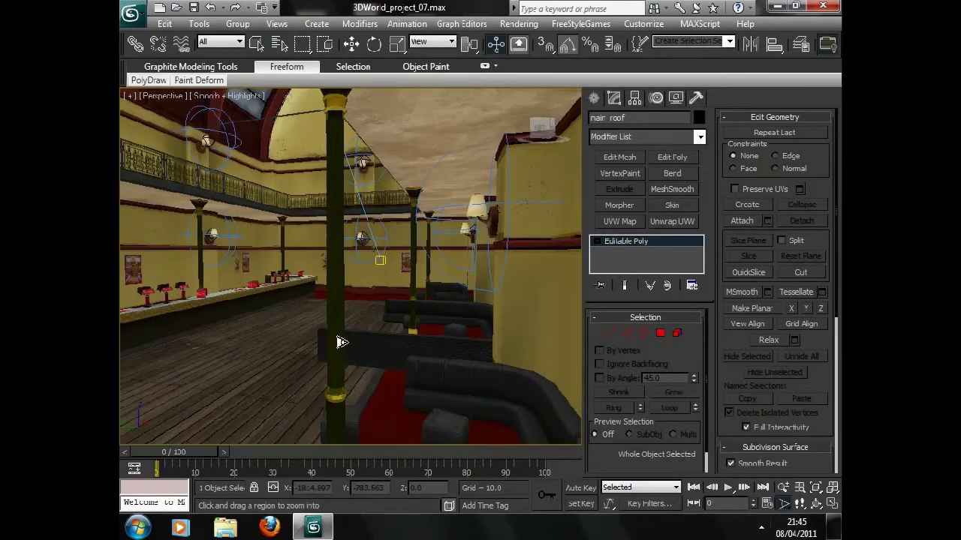
Step: Look around the balcony, then exit Walk Through and open the Rendering menu
{"action": "left_click", "coordinate": [799, 503]}
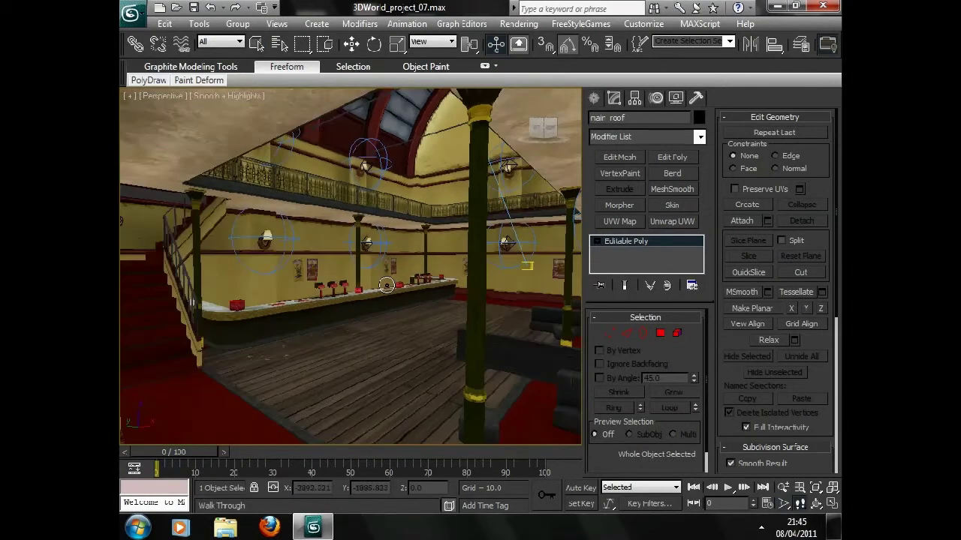
{"action": "left_click_drag", "start_coordinate": [445, 285], "coordinate": [418, 281]}
{"action": "key", "text": "Up"}
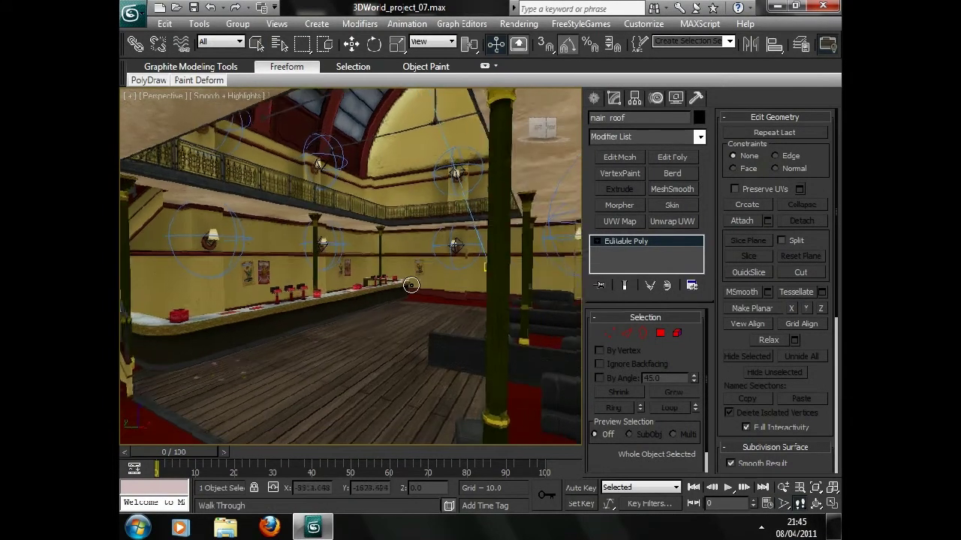
{"action": "left_click_drag", "start_coordinate": [410, 284], "coordinate": [407, 273]}
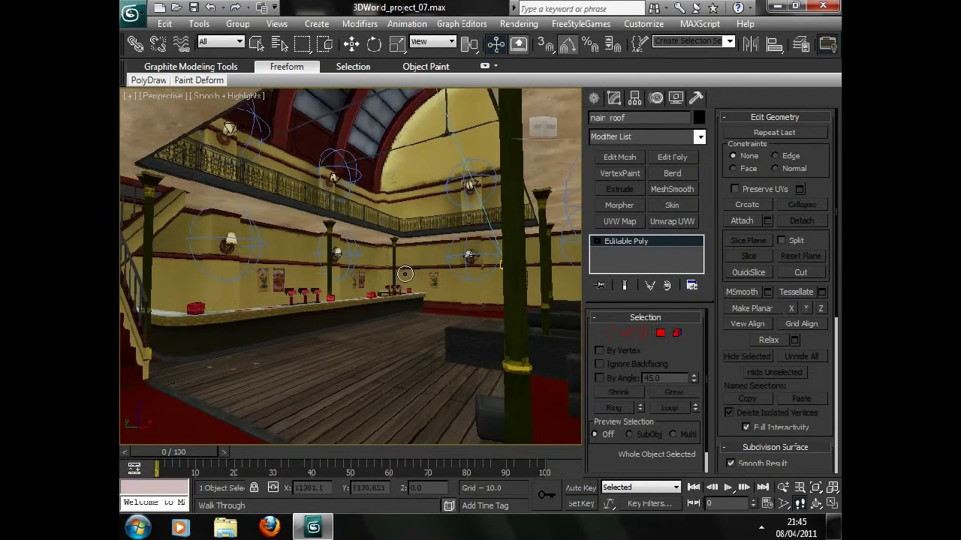
{"action": "right_click", "coordinate": [407, 274]}
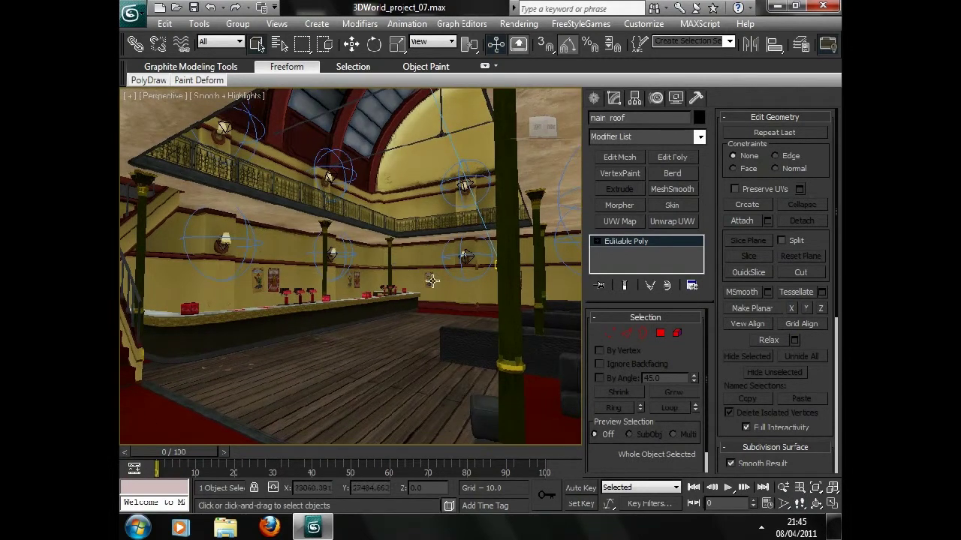
{"action": "left_click", "coordinate": [519, 23]}
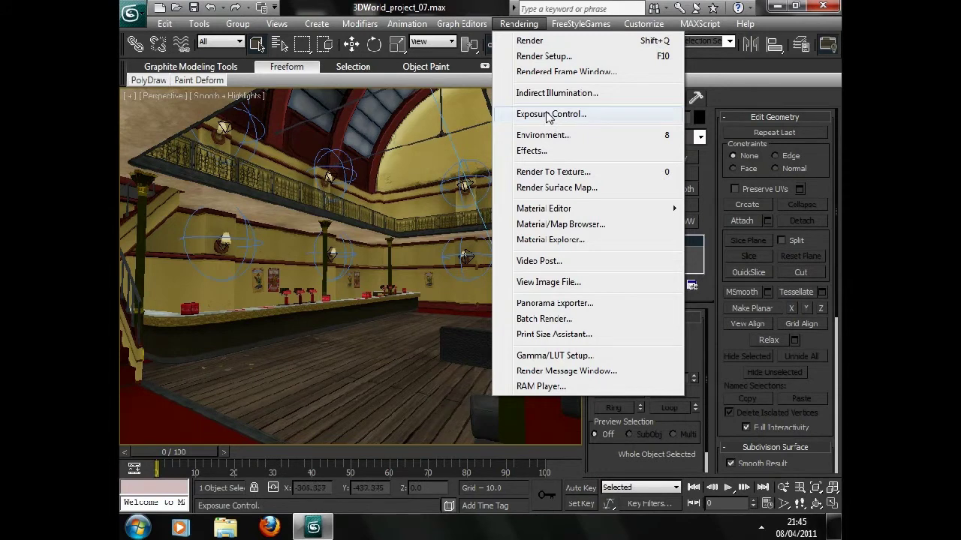
Step: Open Render Setup and review its Renderer, Render Elements and Processing tabs
{"action": "left_click", "coordinate": [539, 57]}
{"action": "left_click_drag", "start_coordinate": [791, 197], "coordinate": [390, 125]}
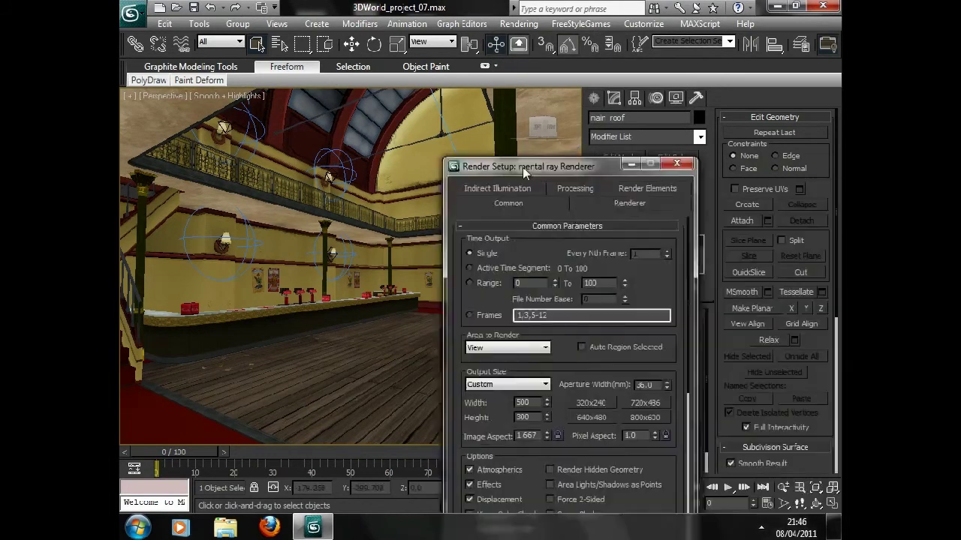
{"action": "left_click", "coordinate": [478, 161]}
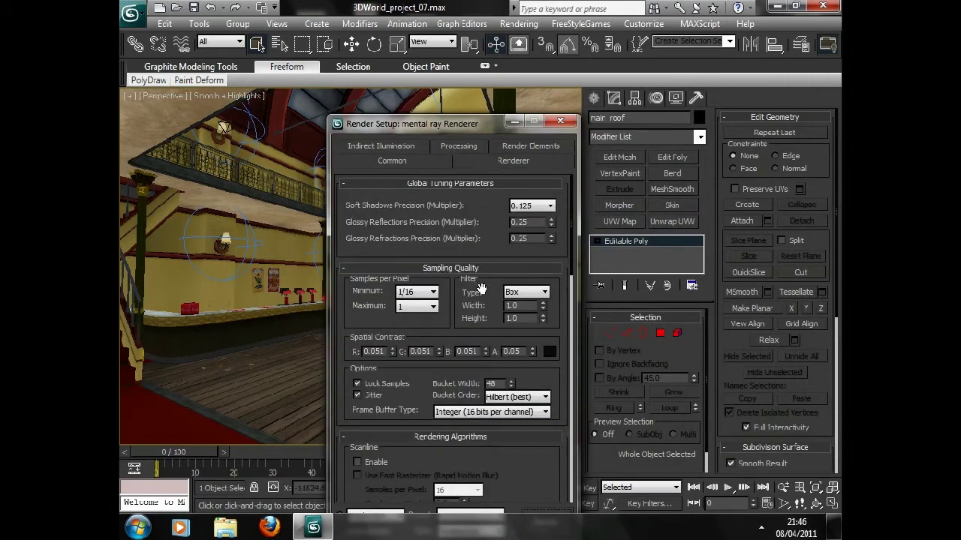
{"action": "left_click", "coordinate": [524, 144]}
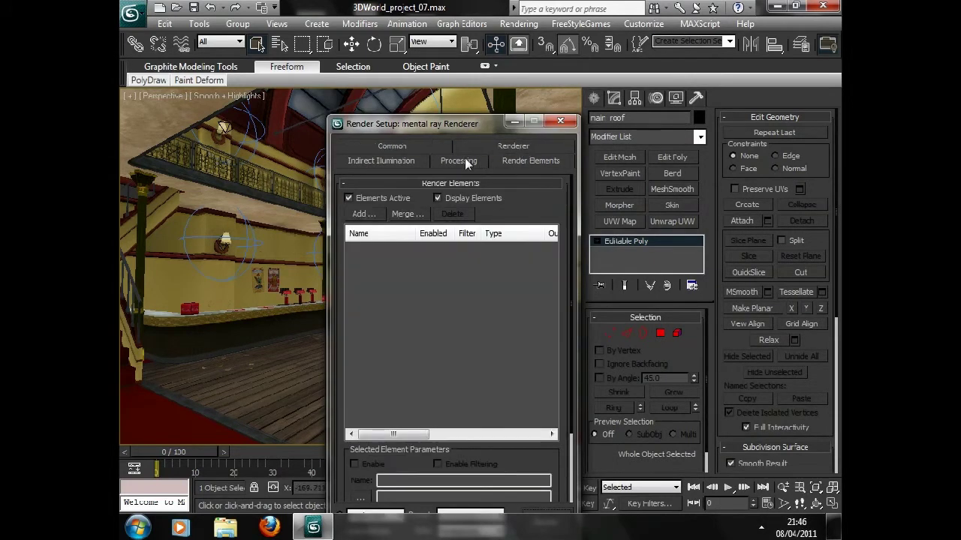
{"action": "left_click", "coordinate": [461, 161]}
{"action": "left_click_drag", "start_coordinate": [428, 319], "coordinate": [437, 213]}
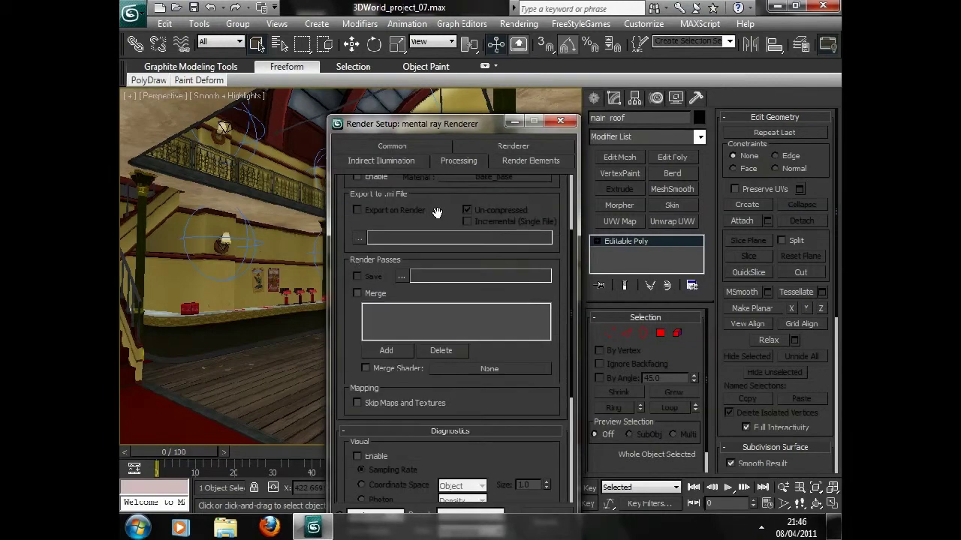
{"action": "scroll", "coordinate": [436, 225], "scroll_direction": "up", "scroll_amount": 1}
{"action": "scroll", "coordinate": [434, 241], "scroll_direction": "up", "scroll_amount": 2}
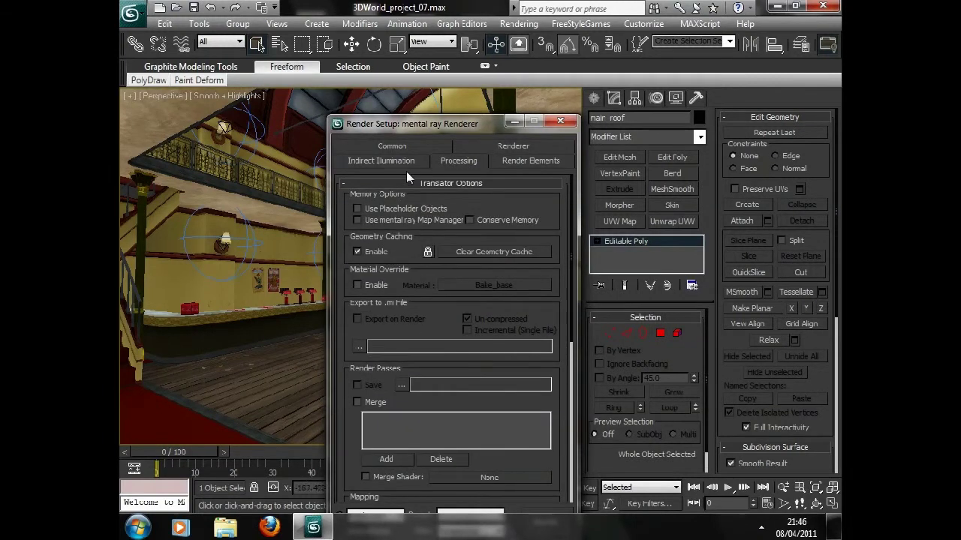
Step: Keep Global Illumination enabled on Indirect Illumination, with Final Gather at Draft
{"action": "left_click", "coordinate": [394, 156]}
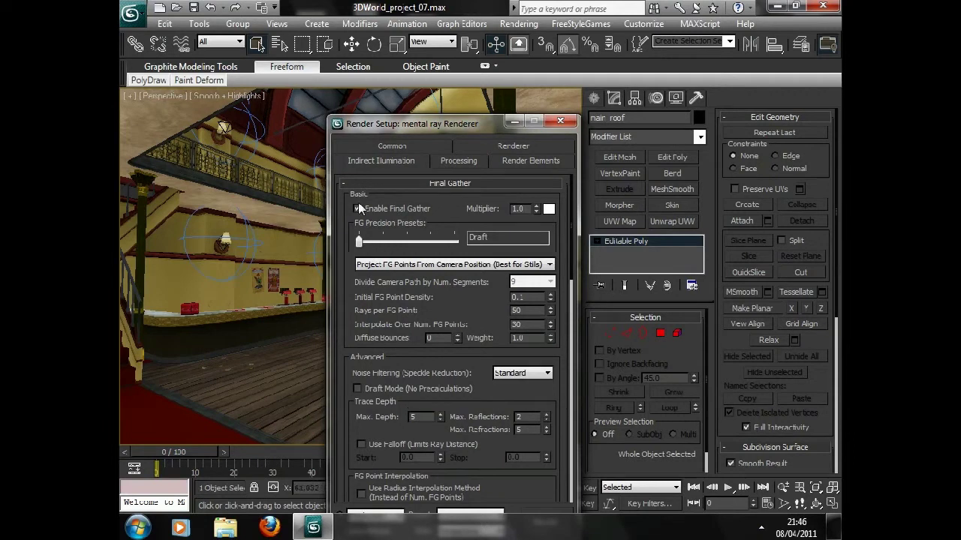
{"action": "scroll", "coordinate": [415, 316], "scroll_direction": "down", "scroll_amount": 2}
{"action": "scroll", "coordinate": [413, 344], "scroll_direction": "down", "scroll_amount": 3}
{"action": "scroll", "coordinate": [413, 344], "scroll_direction": "down", "scroll_amount": 3}
{"action": "left_click", "coordinate": [358, 346]}
{"action": "left_click", "coordinate": [358, 347]}
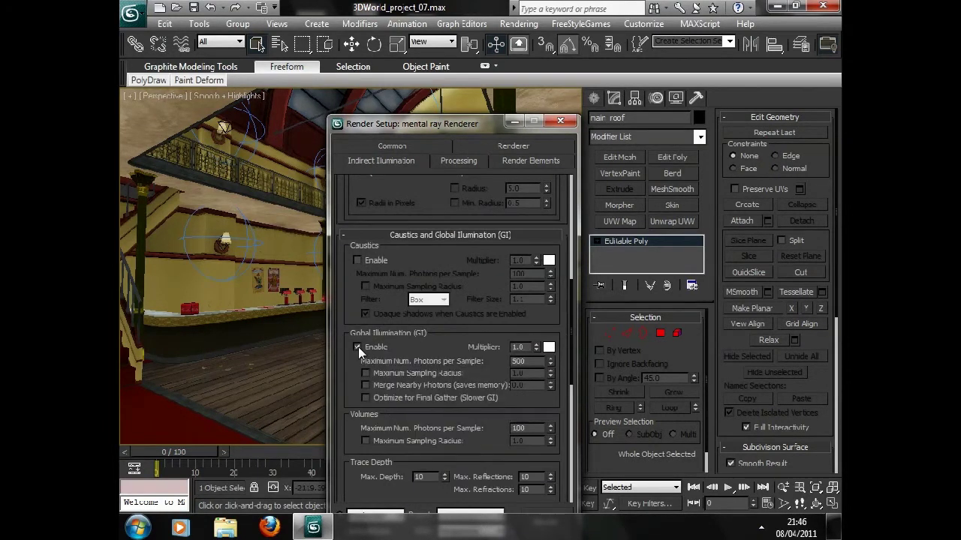
{"action": "scroll", "coordinate": [454, 330], "scroll_direction": "down", "scroll_amount": 2}
{"action": "scroll", "coordinate": [449, 300], "scroll_direction": "down", "scroll_amount": 2}
{"action": "scroll", "coordinate": [447, 292], "scroll_direction": "down", "scroll_amount": 3}
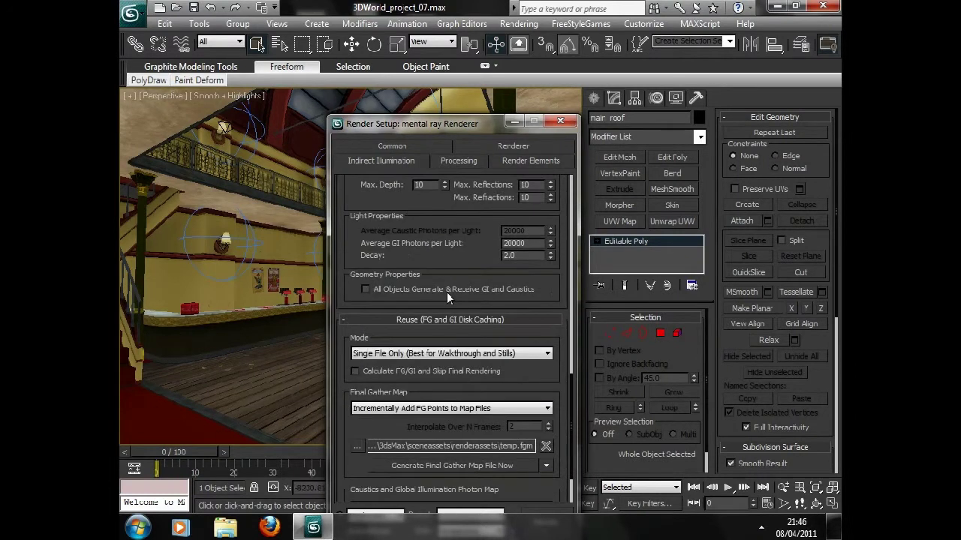
{"action": "left_click", "coordinate": [559, 123]}
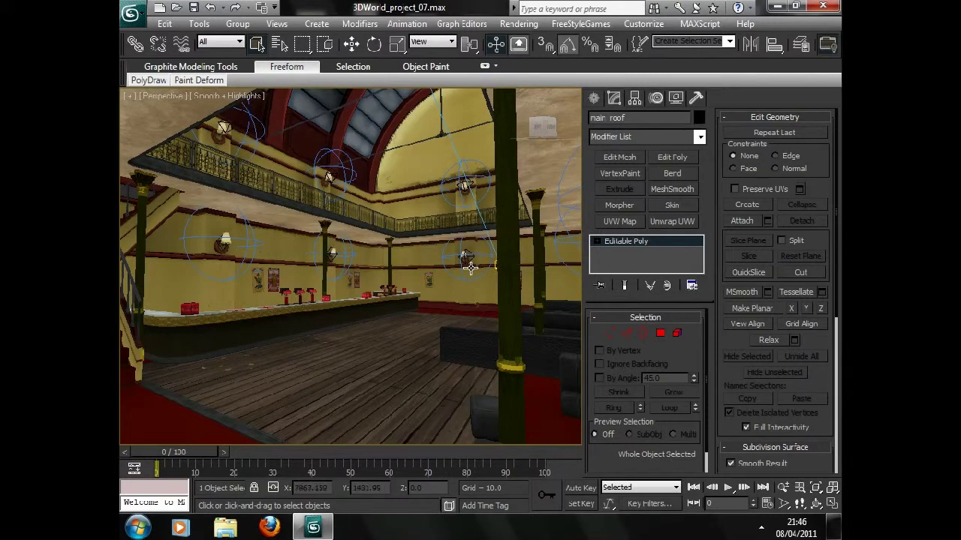
Step: Reopen Render Setup, check the 500 × 300 Common output, and shrink the dialog
{"action": "left_click", "coordinate": [519, 23]}
{"action": "left_click", "coordinate": [543, 57]}
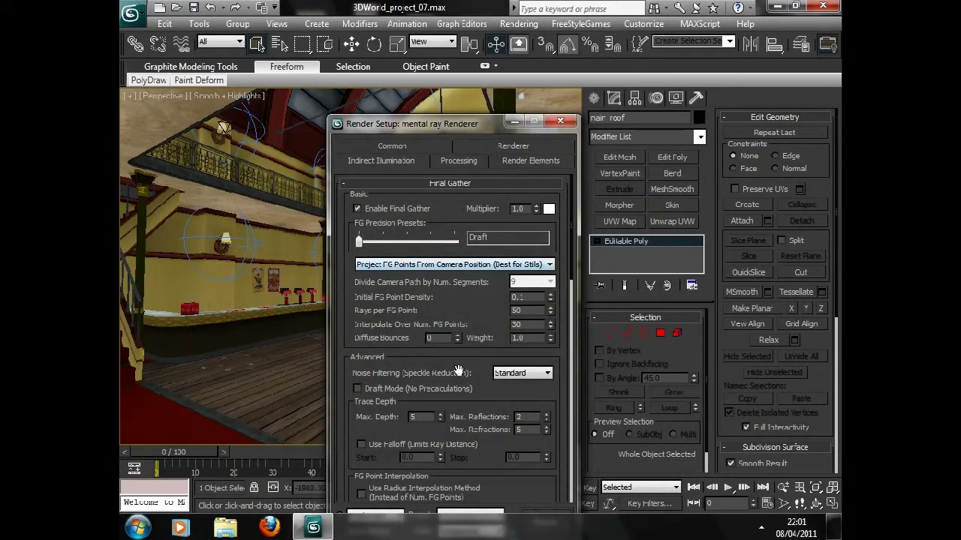
{"action": "scroll", "coordinate": [472, 368], "scroll_direction": "down", "scroll_amount": 2}
{"action": "scroll", "coordinate": [471, 353], "scroll_direction": "down", "scroll_amount": 3}
{"action": "scroll", "coordinate": [469, 352], "scroll_direction": "down", "scroll_amount": 3}
{"action": "scroll", "coordinate": [458, 364], "scroll_direction": "down", "scroll_amount": 3}
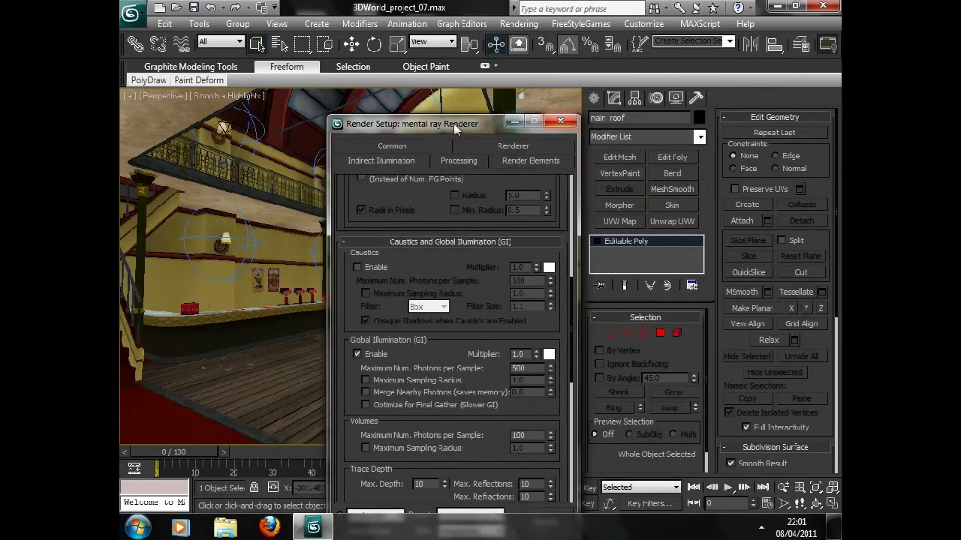
{"action": "left_click", "coordinate": [418, 142]}
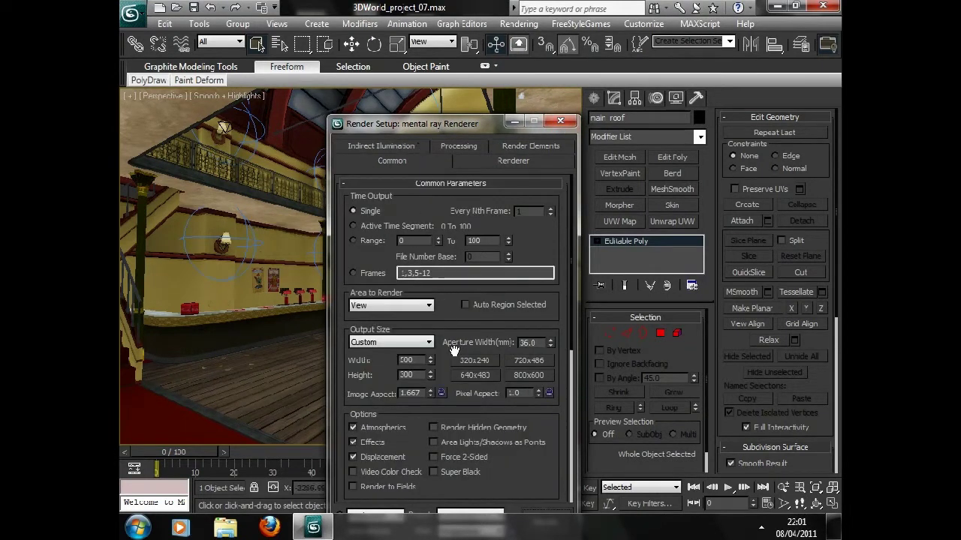
{"action": "scroll", "coordinate": [409, 391], "scroll_direction": "down", "scroll_amount": 5}
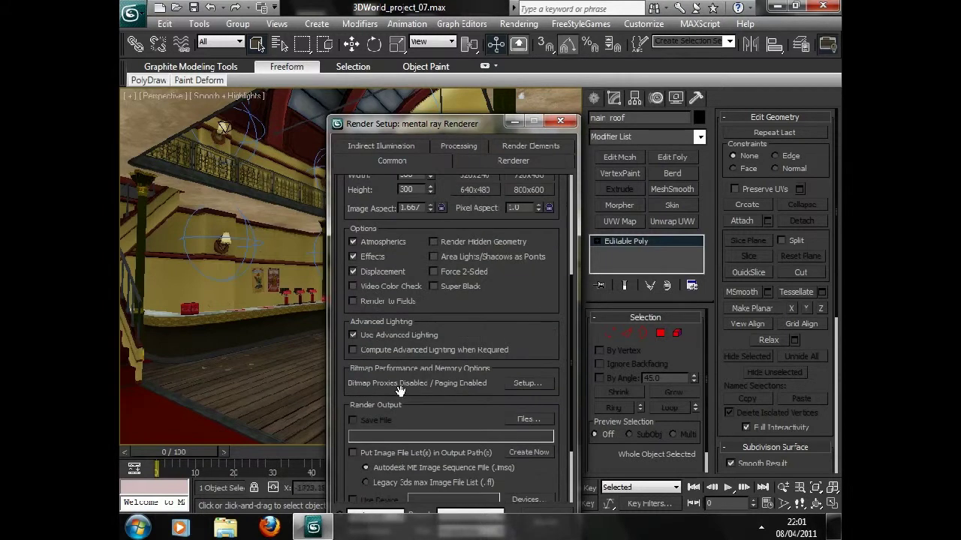
{"action": "scroll", "coordinate": [446, 430], "scroll_direction": "up", "scroll_amount": 2}
{"action": "scroll", "coordinate": [428, 338], "scroll_direction": "up", "scroll_amount": 2}
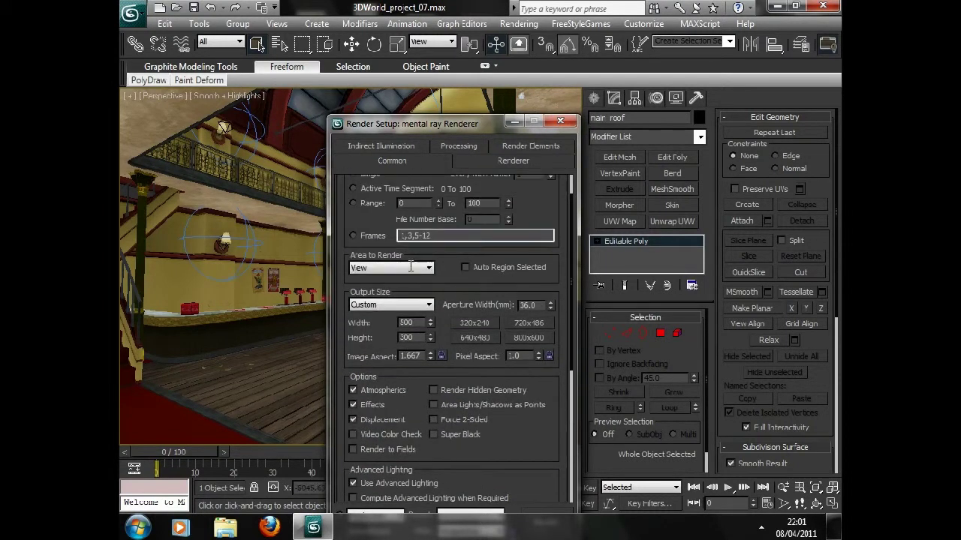
{"action": "mouse_move", "coordinate": [482, 116]}
{"action": "left_mouse_down"}
{"action": "mouse_move", "coordinate": [472, 297]}
{"action": "mouse_move", "coordinate": [558, 51]}
{"action": "left_mouse_up"}
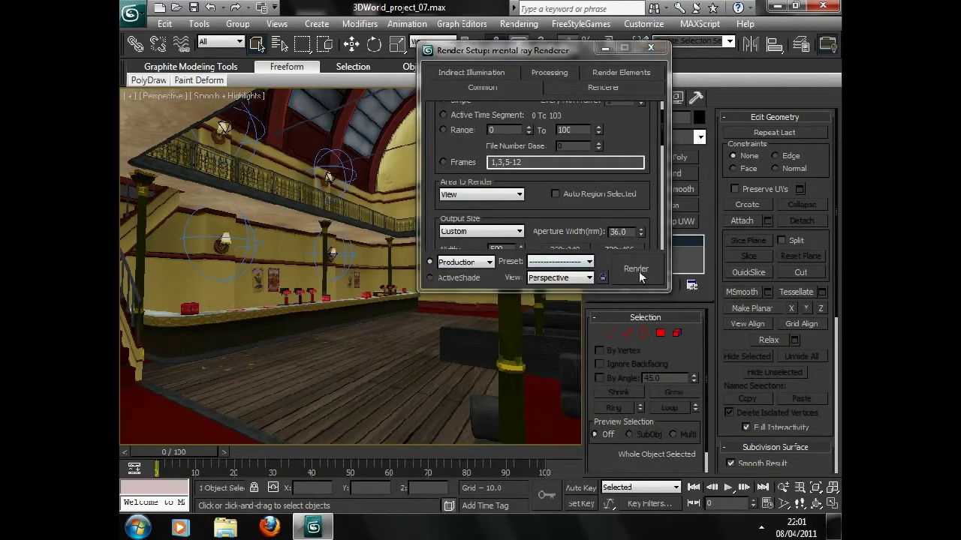
Step: Render the bar perspective with mental ray, close both render windows, and launch Photoshop
{"action": "left_click", "coordinate": [637, 270]}
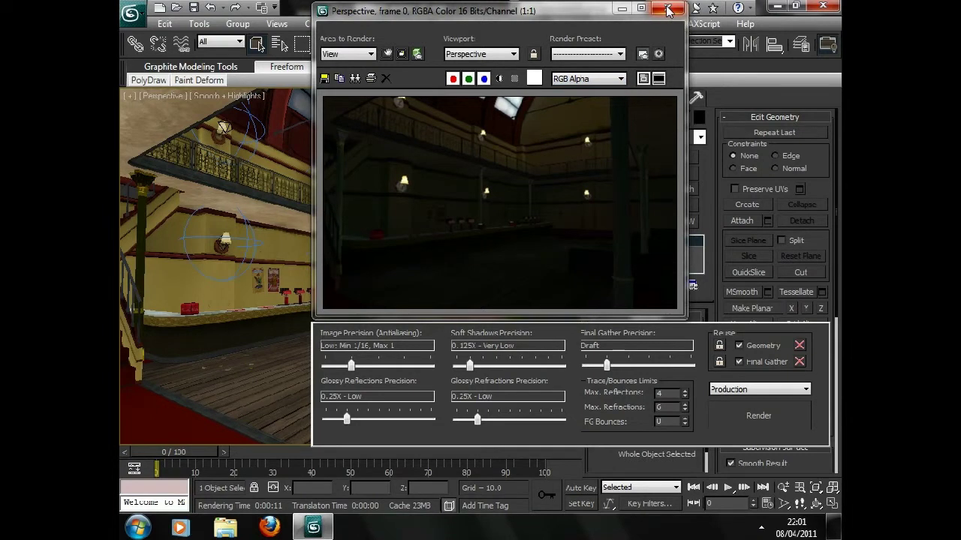
{"action": "left_click", "coordinate": [668, 11]}
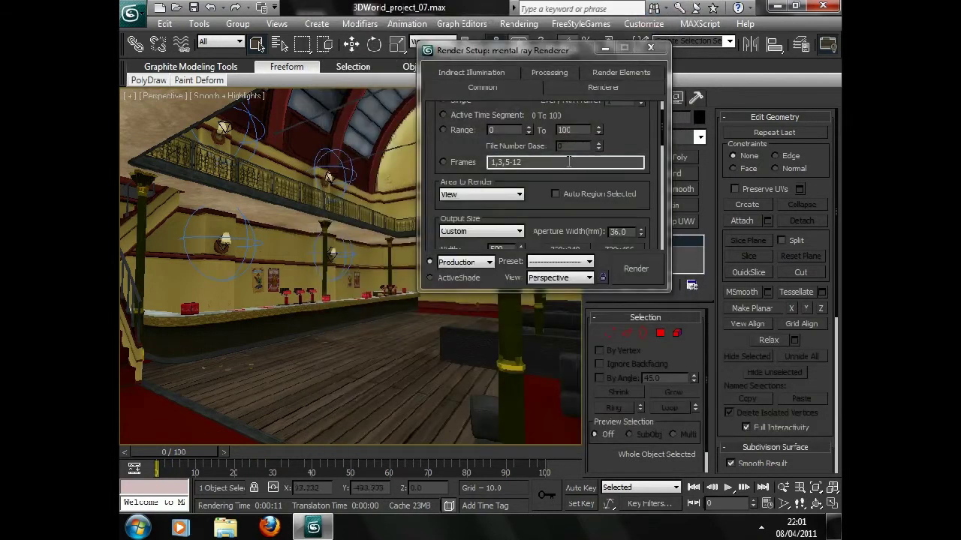
{"action": "left_click", "coordinate": [650, 24]}
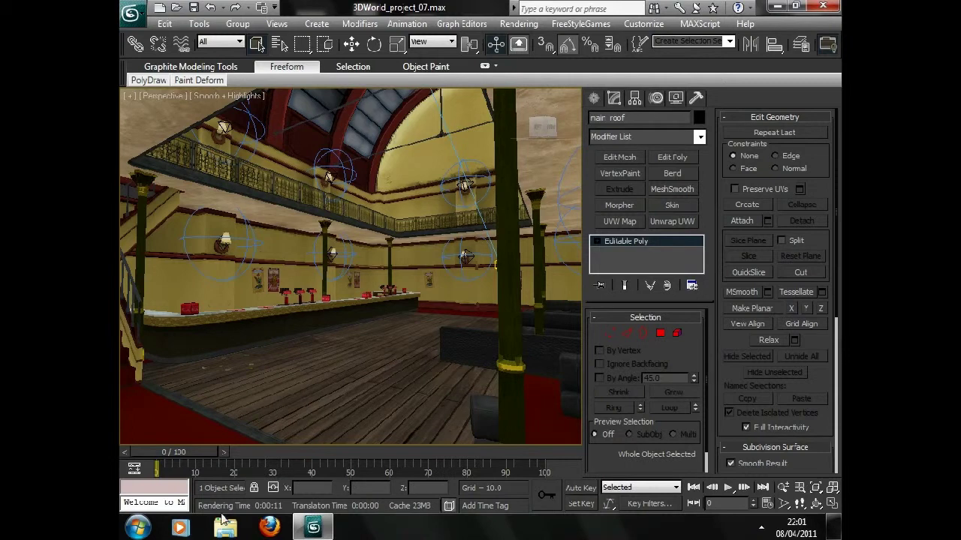
{"action": "left_click", "coordinate": [128, 537]}
Step: Open main_roof_01.psd, not main_roof_01.tga, from the 3dworld_project folder
{"action": "left_click", "coordinate": [216, 69]}
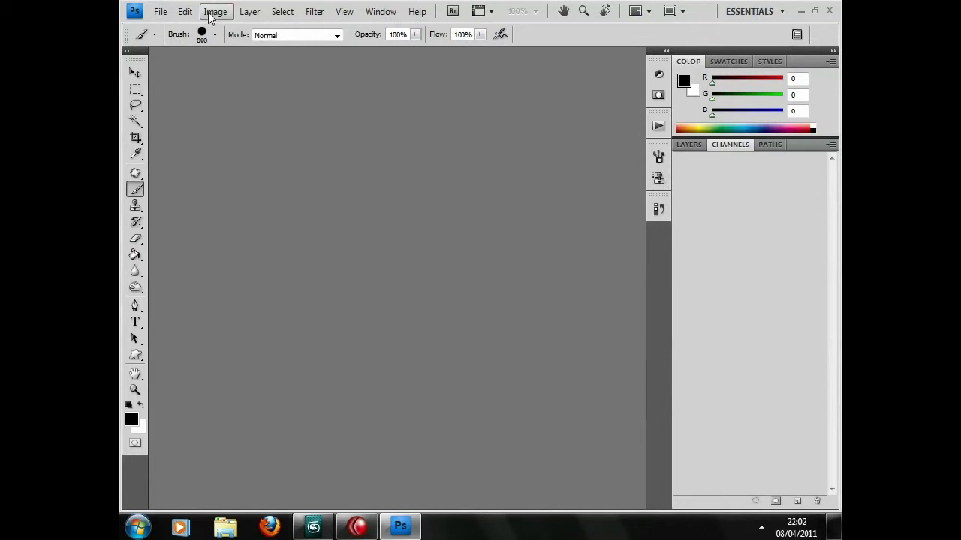
{"action": "double_click", "coordinate": [258, 167]}
{"action": "left_click_drag", "start_coordinate": [815, 94], "coordinate": [814, 296]}
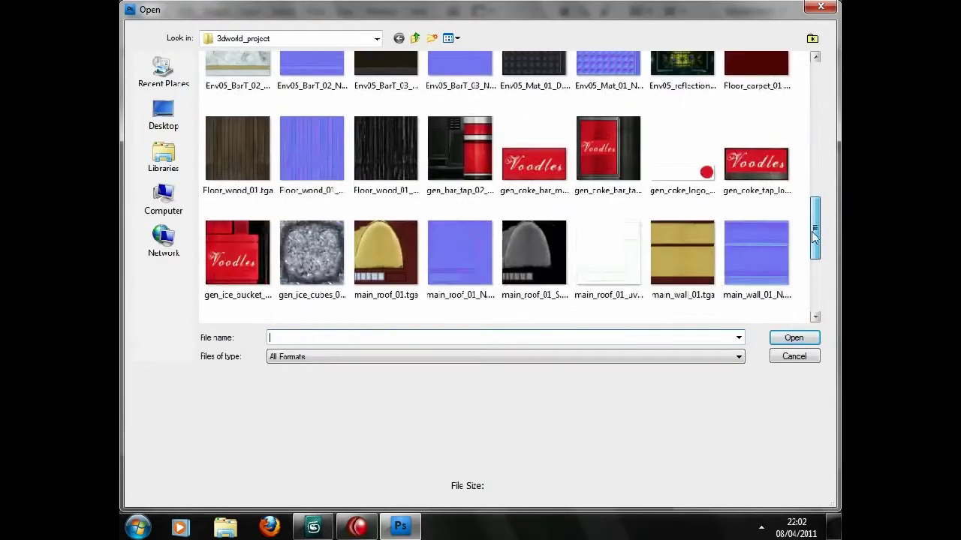
{"action": "scroll", "coordinate": [495, 292], "scroll_direction": "up", "scroll_amount": 1}
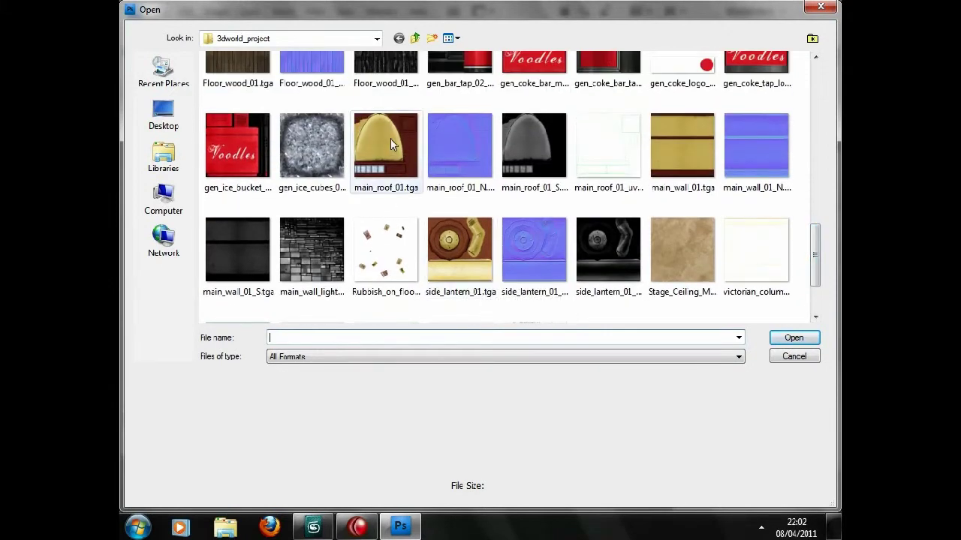
{"action": "left_click", "coordinate": [383, 169]}
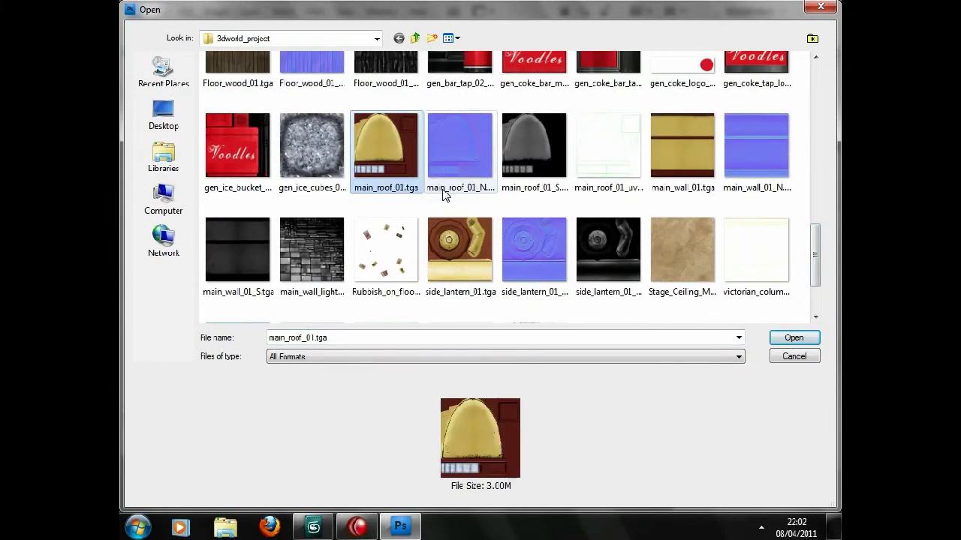
{"action": "scroll", "coordinate": [517, 204], "scroll_direction": "down", "scroll_amount": 1}
{"action": "scroll", "coordinate": [517, 207], "scroll_direction": "up", "scroll_amount": 4}
{"action": "scroll", "coordinate": [517, 207], "scroll_direction": "up", "scroll_amount": 3}
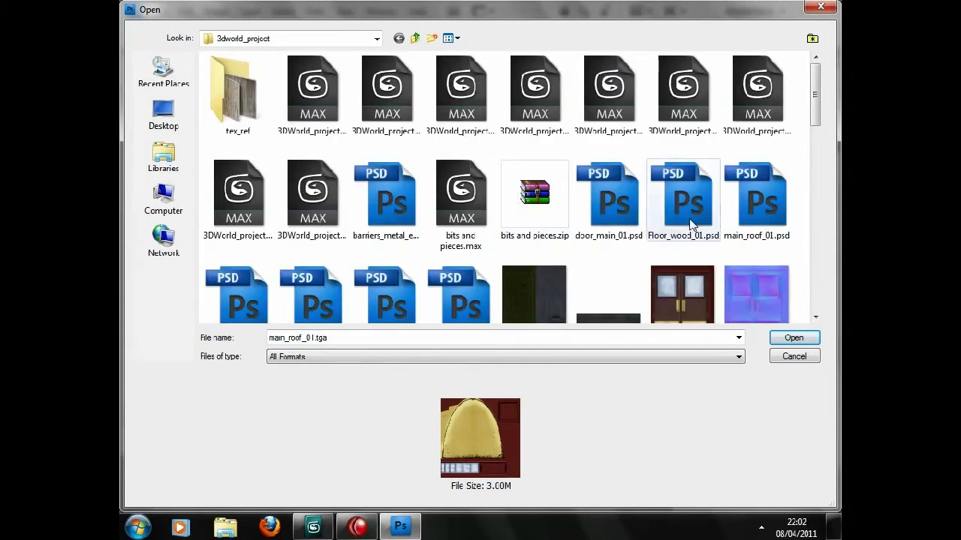
{"action": "left_click", "coordinate": [764, 209]}
{"action": "double_click", "coordinate": [763, 208]}
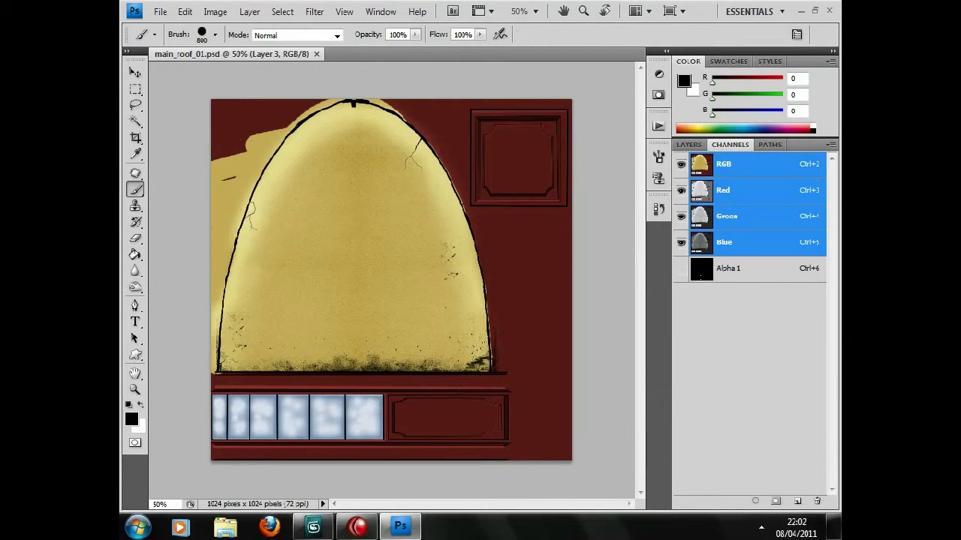
Step: Set up a small brush with the paint colour edited and the blackline layer selected
{"action": "key", "text": "bracketleft"}
{"action": "key", "text": "bracketleft"}
{"action": "key", "text": "bracketleft"}
{"action": "key", "text": "bracketleft"}
{"action": "key", "text": "bracketleft"}
{"action": "key", "text": "bracketleft"}
{"action": "left_click", "coordinate": [132, 419]}
{"action": "left_click", "coordinate": [641, 98]}
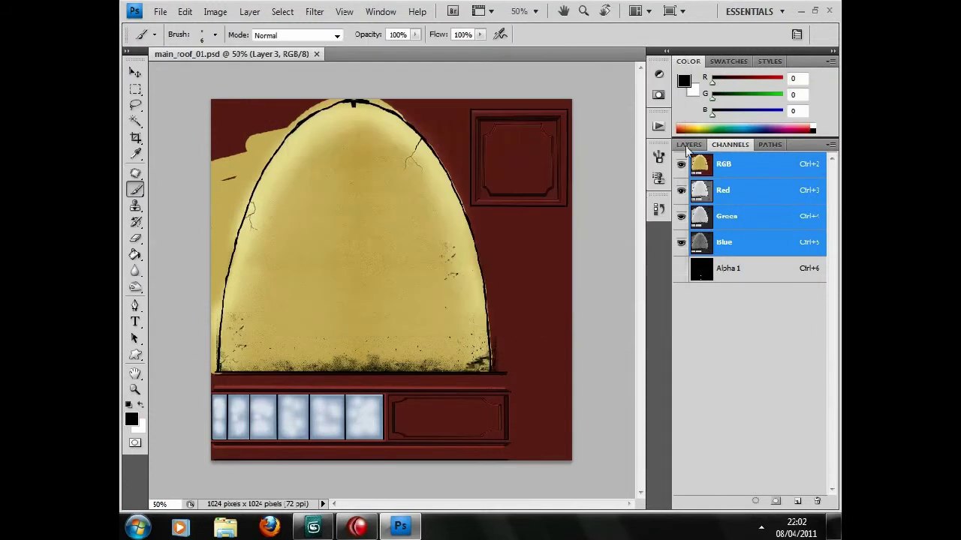
{"action": "left_click", "coordinate": [689, 144]}
{"action": "left_click", "coordinate": [762, 309]}
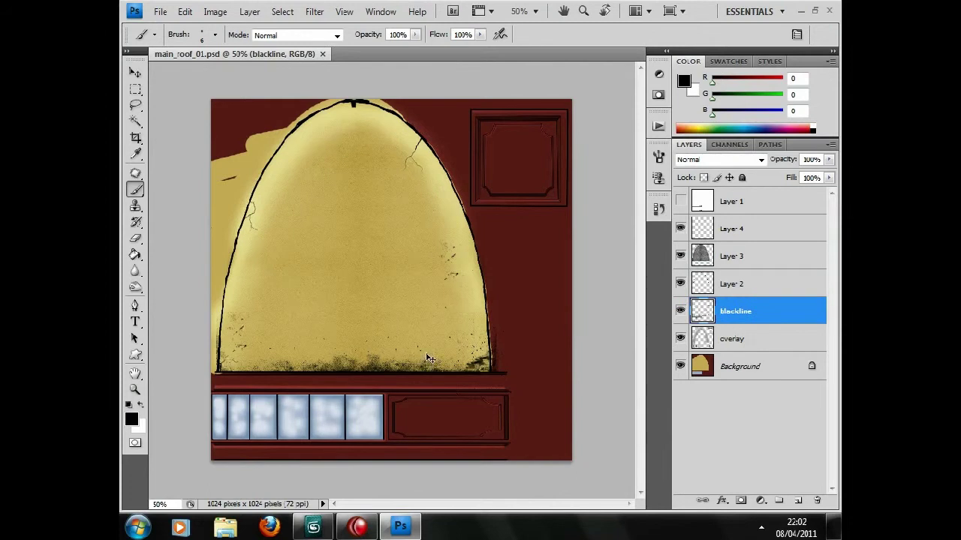
{"action": "scroll", "coordinate": [450, 375], "scroll_direction": "up", "scroll_amount": 1, "text": "alt"}
{"action": "scroll", "coordinate": [462, 361], "scroll_direction": "up", "scroll_amount": 1, "text": "alt"}
Step: Stamp two small black squares near the base of the yellow roof arch; set brush size 3
{"action": "key", "text": "bracketleft"}
{"action": "key", "text": "bracketleft"}
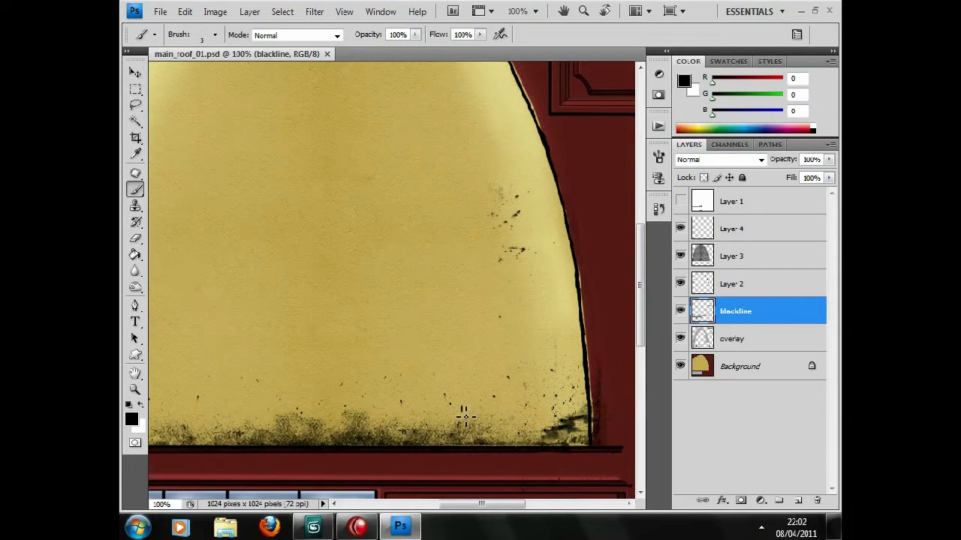
{"action": "left_click_drag", "start_coordinate": [465, 408], "coordinate": [465, 411]}
{"action": "left_click", "coordinate": [797, 34]}
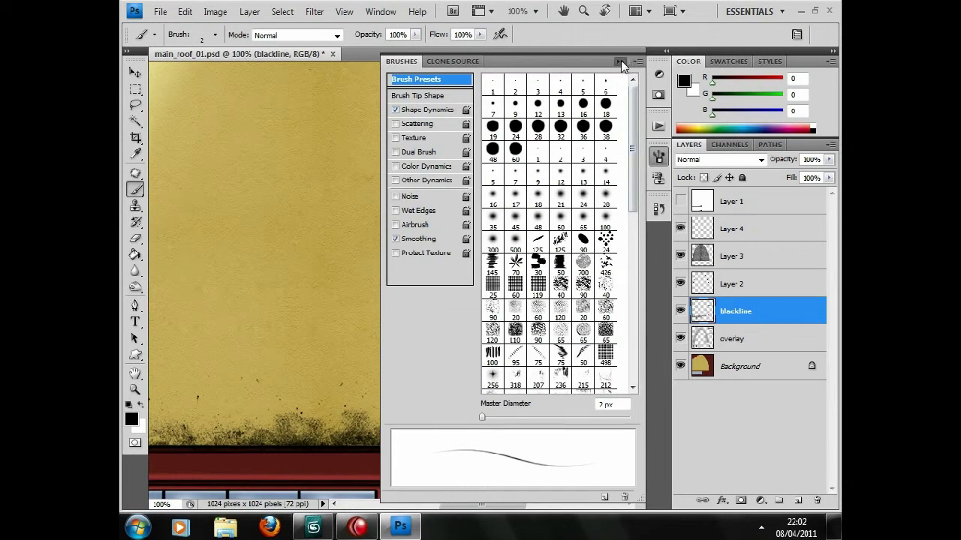
{"action": "left_click", "coordinate": [620, 61]}
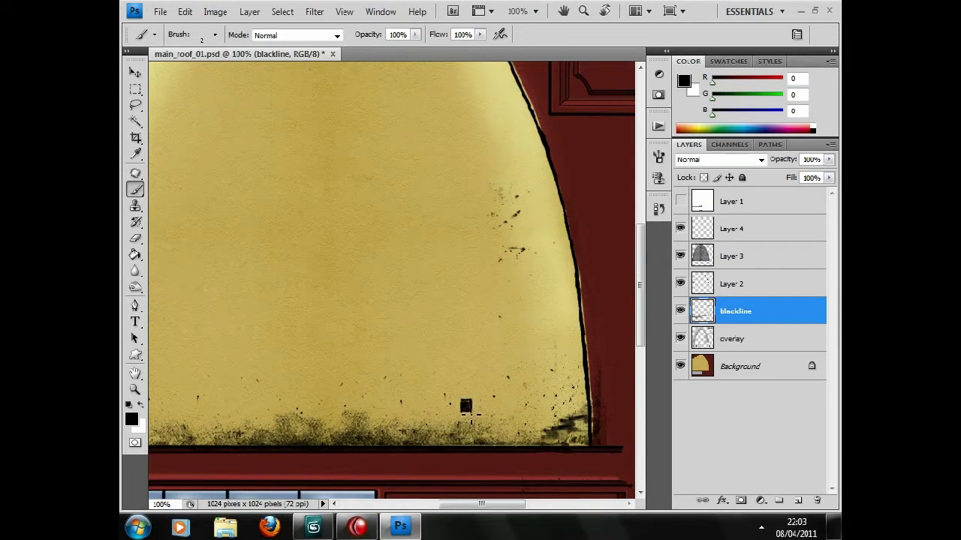
{"action": "mouse_move", "coordinate": [472, 390]}
{"action": "left_mouse_down"}
{"action": "mouse_move", "coordinate": [422, 287]}
{"action": "mouse_move", "coordinate": [439, 313]}
{"action": "mouse_move", "coordinate": [418, 323]}
{"action": "mouse_move", "coordinate": [399, 293]}
{"action": "left_mouse_up"}
{"action": "scroll", "coordinate": [422, 288], "scroll_direction": "down", "scroll_amount": 1, "text": "alt"}
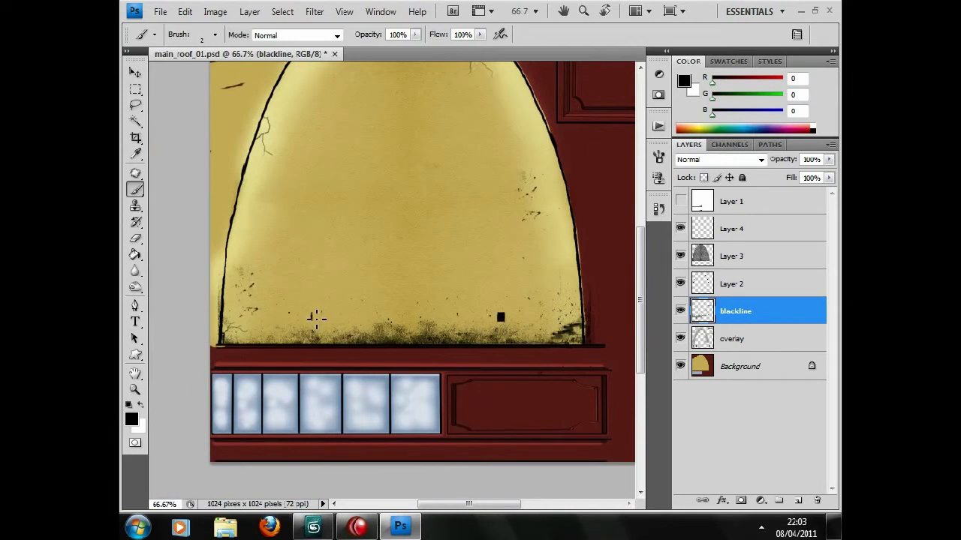
{"action": "mouse_move", "coordinate": [313, 318]}
{"action": "left_mouse_down"}
{"action": "mouse_move", "coordinate": [323, 322]}
{"action": "mouse_move", "coordinate": [312, 327]}
{"action": "left_mouse_up"}
{"action": "key", "text": "ctrl+plus"}
{"action": "key", "text": "bracketright"}
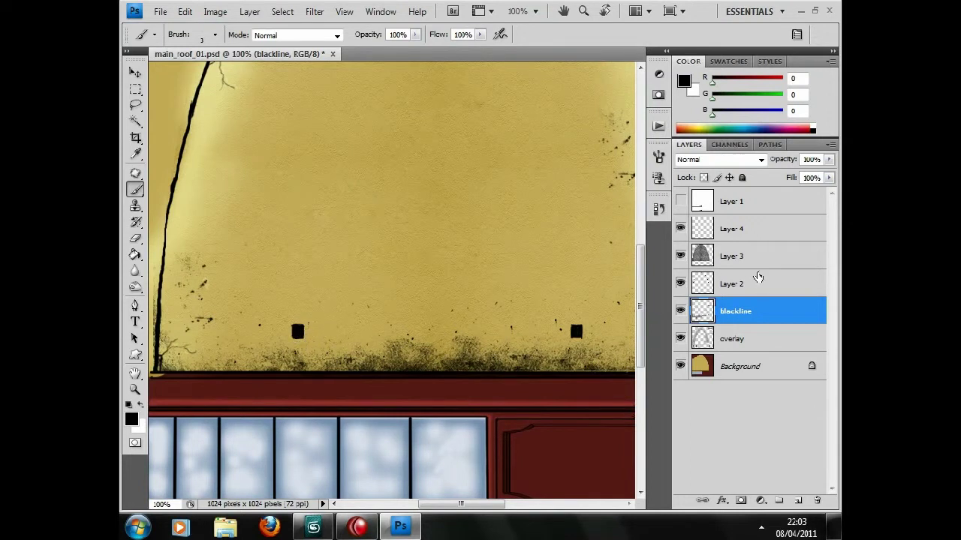
Step: Select the overlay layer and set the foreground colour to mid grey b2b2b2 (178,178,178)
{"action": "left_click", "coordinate": [764, 335]}
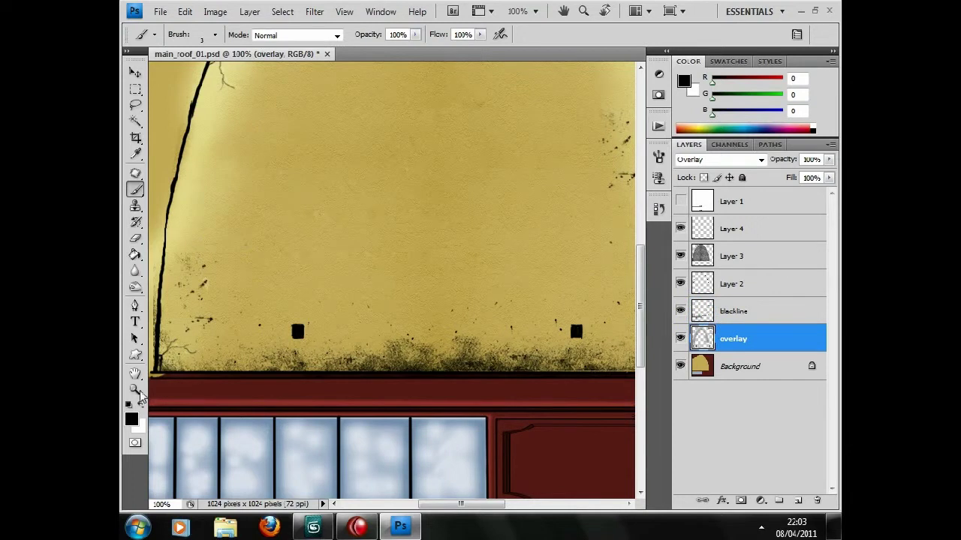
{"action": "left_click", "coordinate": [133, 419]}
{"action": "left_click", "coordinate": [304, 158]}
{"action": "left_click", "coordinate": [600, 97]}
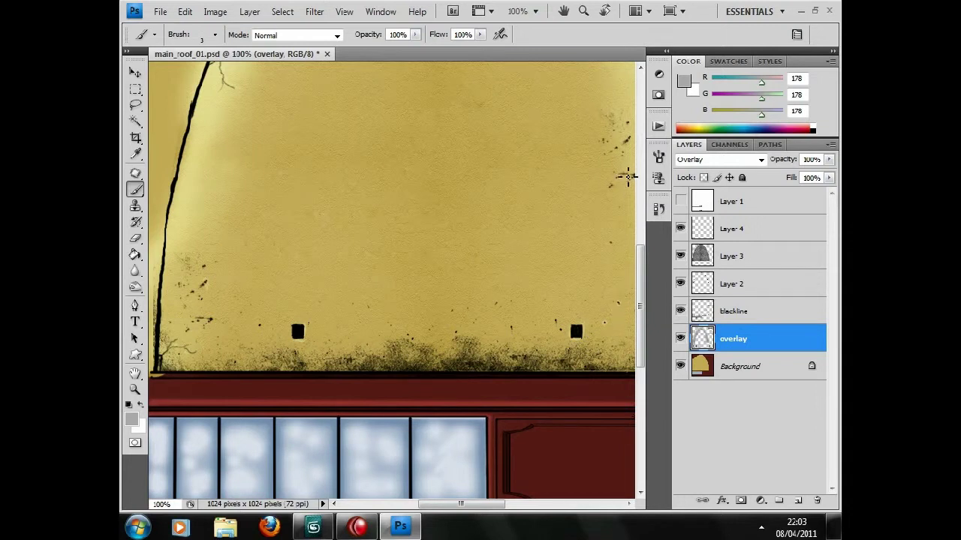
{"action": "left_click_drag", "start_coordinate": [620, 194], "coordinate": [544, 197]}
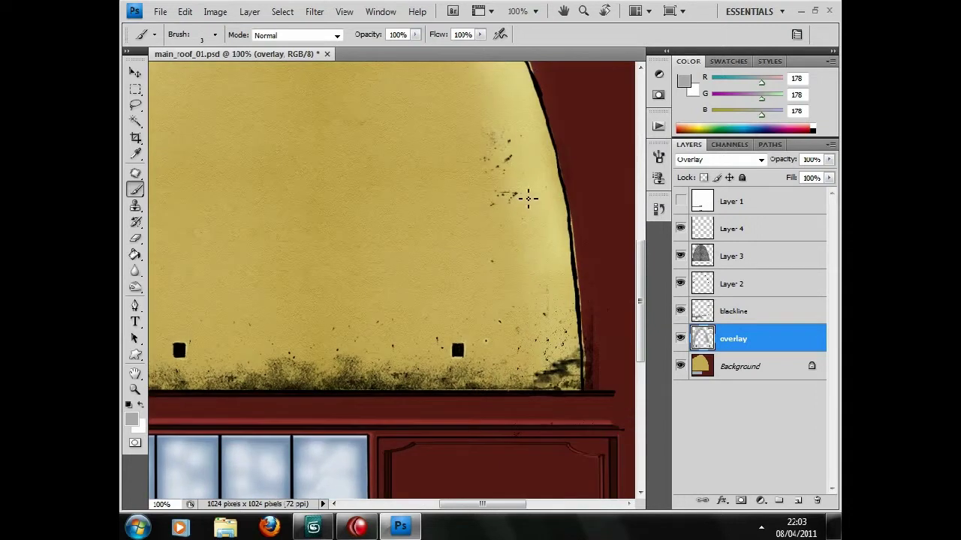
{"action": "mouse_move", "coordinate": [460, 241]}
{"action": "left_mouse_down"}
{"action": "mouse_move", "coordinate": [525, 285]}
{"action": "mouse_move", "coordinate": [541, 281]}
{"action": "left_mouse_up"}
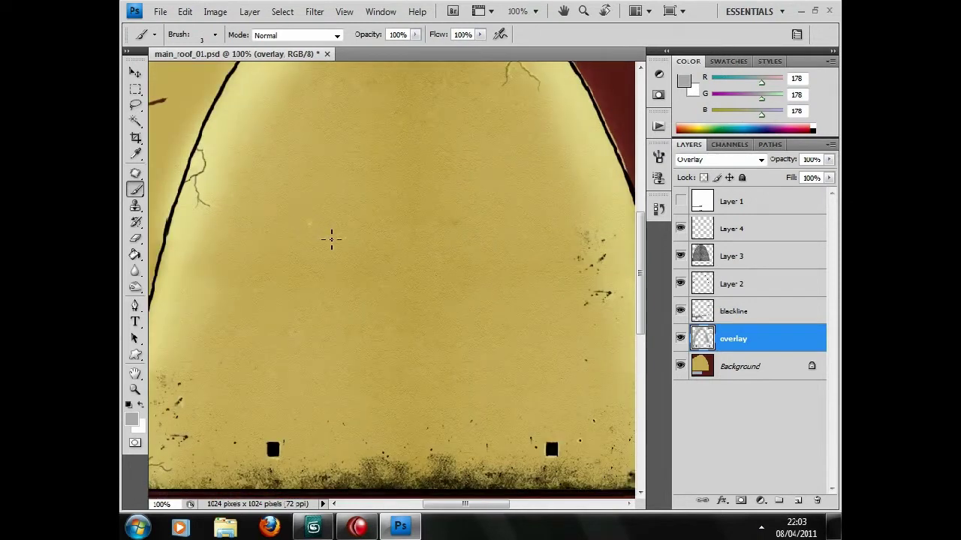
Step: Load the 701 grunge brush with a 360 px master diameter
{"action": "left_click", "coordinate": [215, 35]}
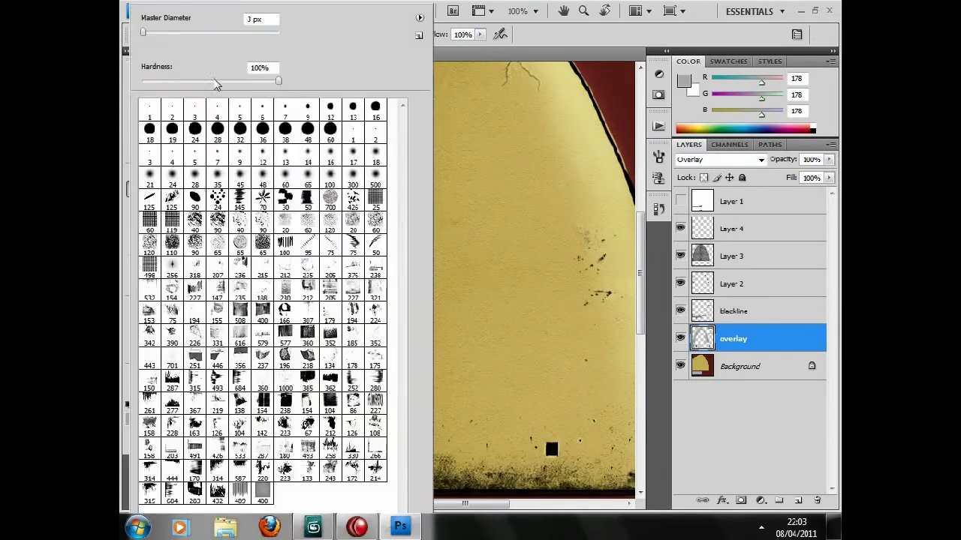
{"action": "left_click", "coordinate": [217, 270]}
{"action": "left_click", "coordinate": [172, 360]}
{"action": "key", "text": "Return"}
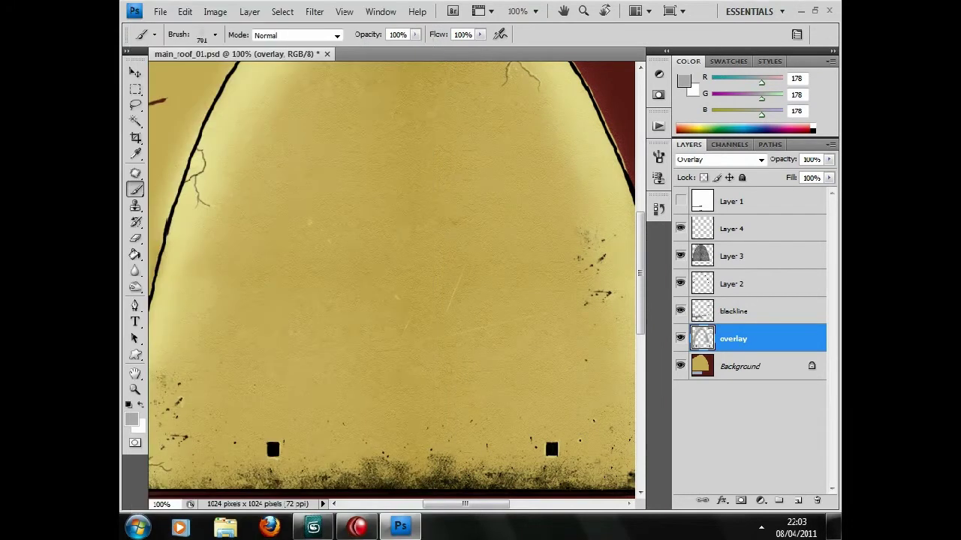
{"action": "left_click", "coordinate": [217, 35]}
{"action": "left_click", "coordinate": [262, 385]}
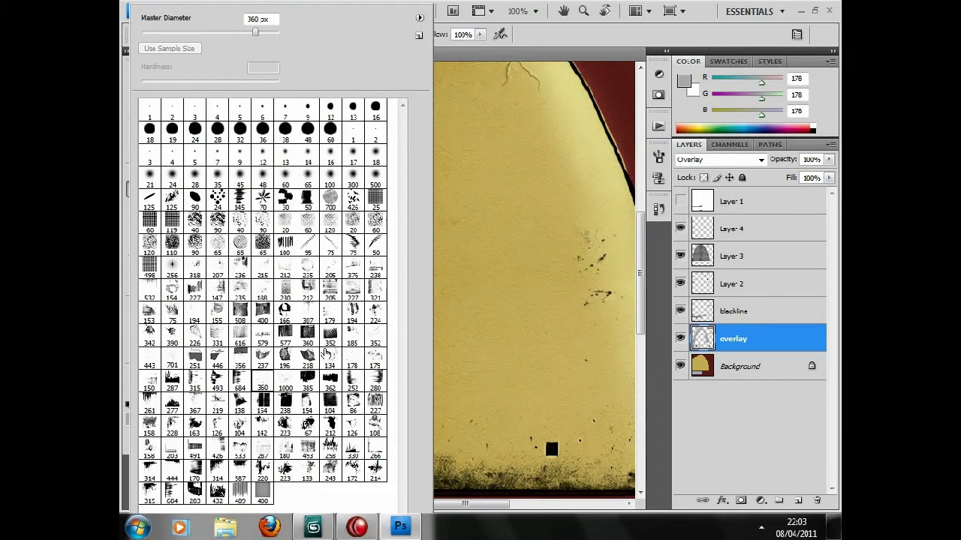
{"action": "key", "text": "Return"}
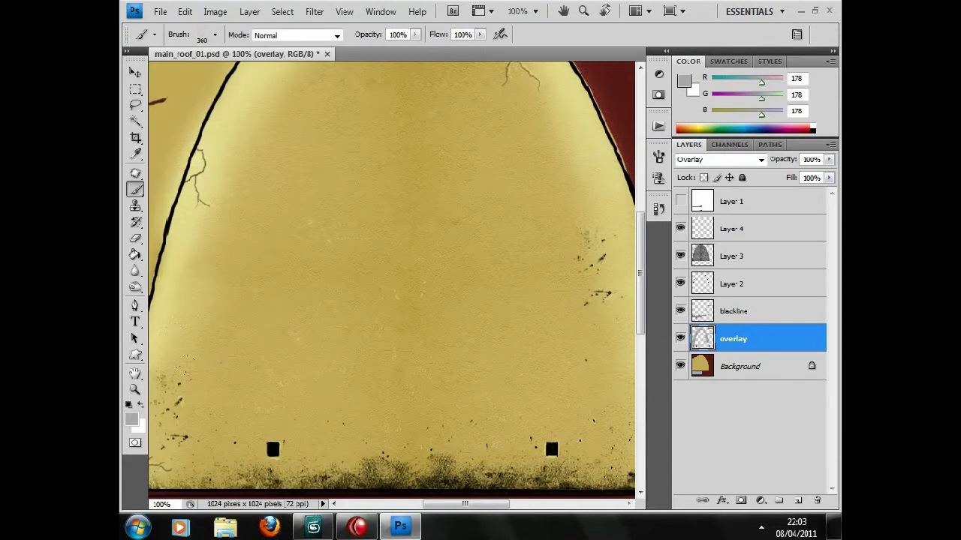
{"action": "left_click_drag", "start_coordinate": [501, 236], "coordinate": [435, 304]}
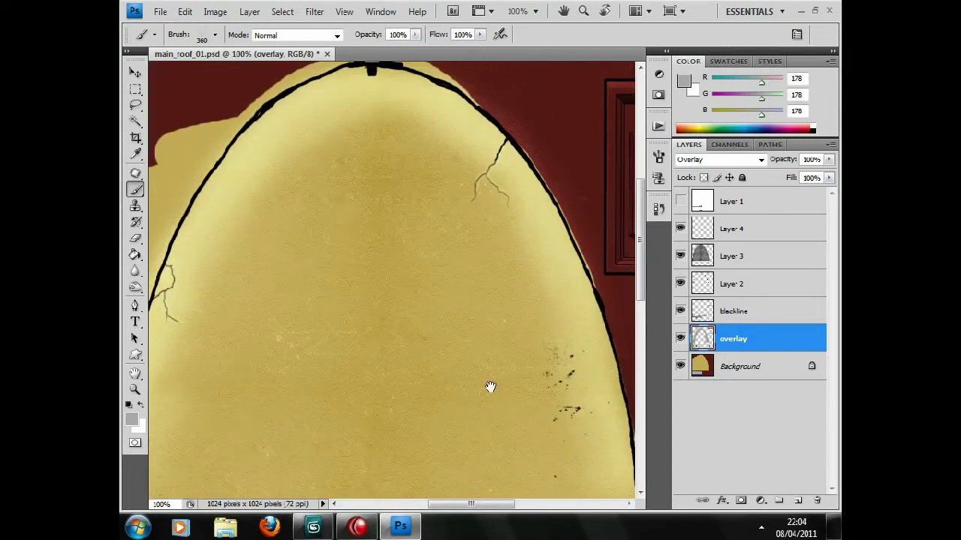
{"action": "left_click_drag", "start_coordinate": [489, 387], "coordinate": [445, 208]}
{"action": "left_click_drag", "start_coordinate": [494, 298], "coordinate": [461, 173]}
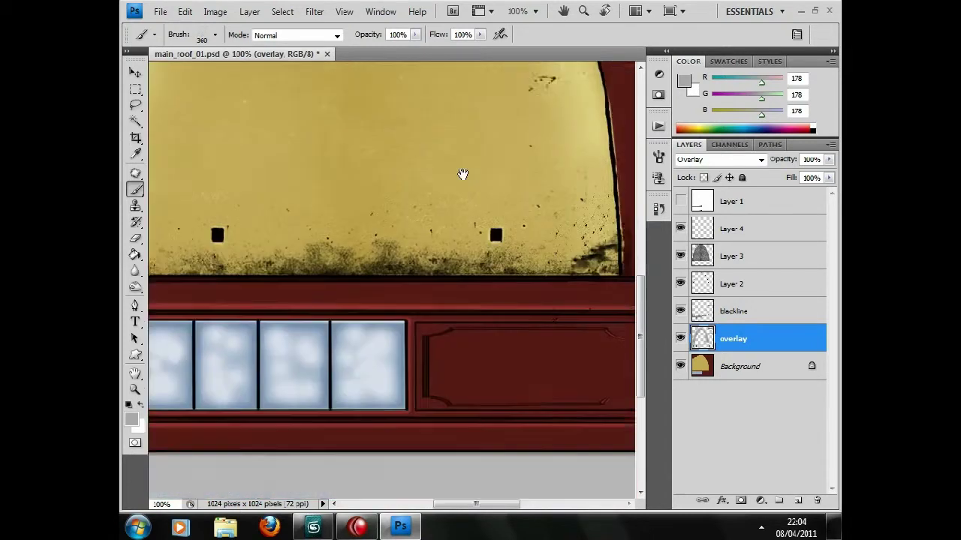
{"action": "left_click_drag", "start_coordinate": [438, 222], "coordinate": [460, 234]}
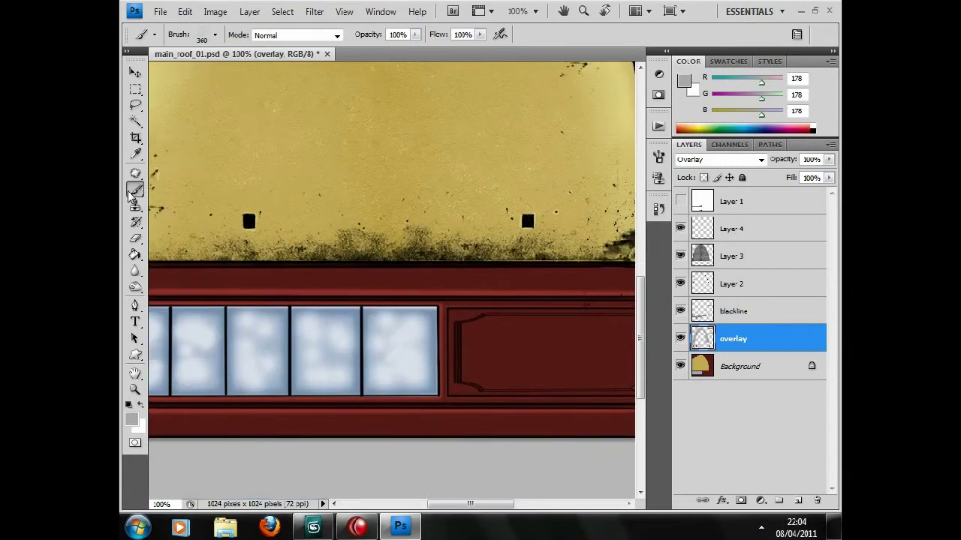
{"action": "left_click", "coordinate": [740, 309]}
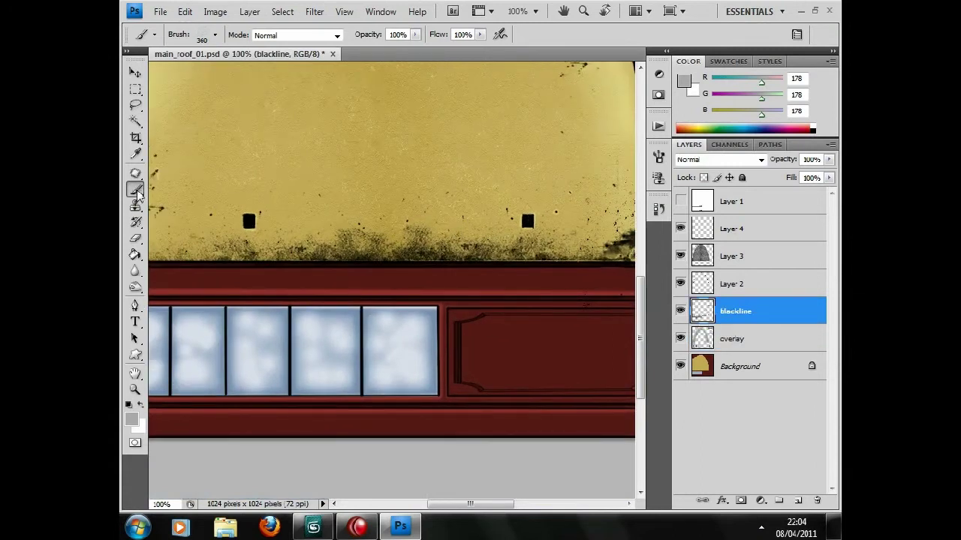
Step: Choose a tiny hard round brush and reset the paint colour to black with D
{"action": "left_click", "coordinate": [215, 35]}
{"action": "left_click", "coordinate": [195, 132]}
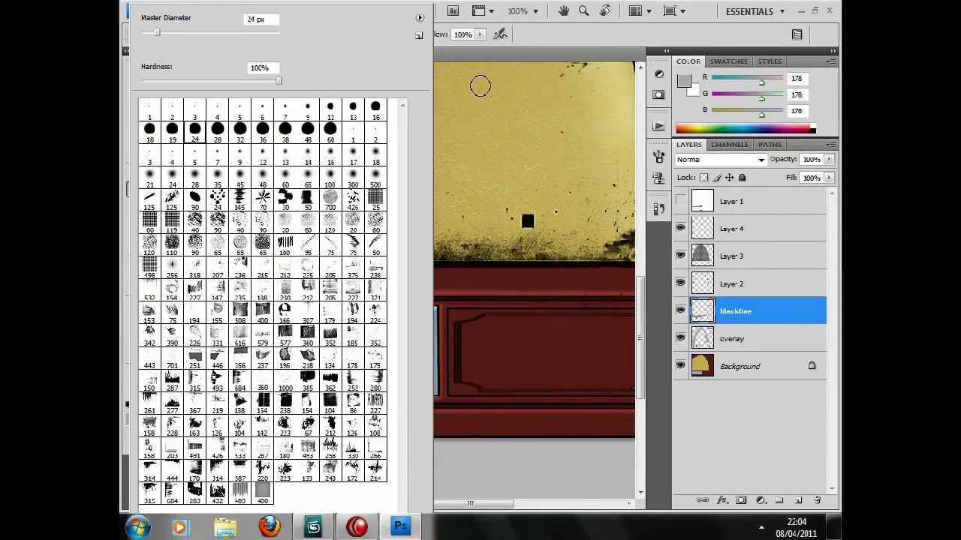
{"action": "left_click", "coordinate": [544, 41]}
{"action": "left_click", "coordinate": [794, 34]}
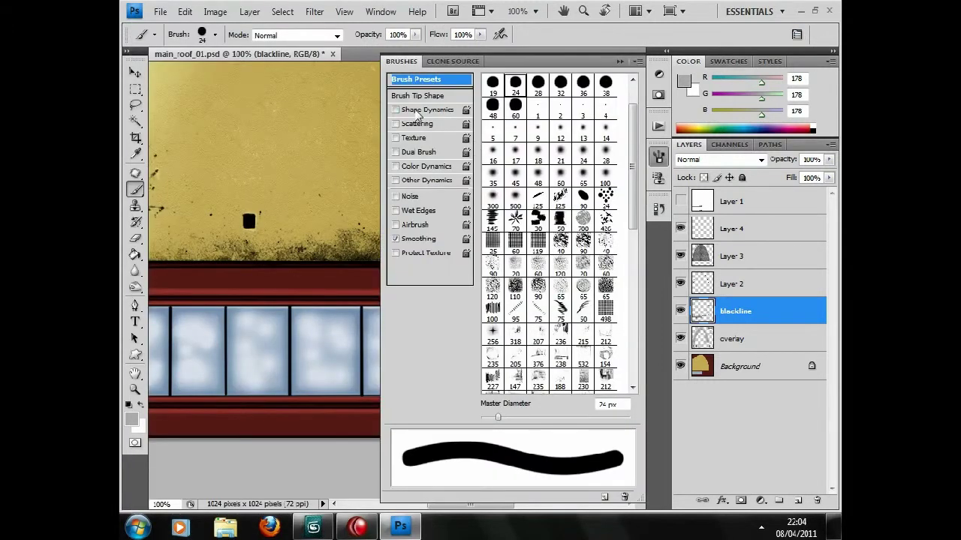
{"action": "left_click", "coordinate": [620, 61]}
{"action": "scroll", "coordinate": [417, 319], "scroll_direction": "up", "scroll_amount": 2, "text": "alt"}
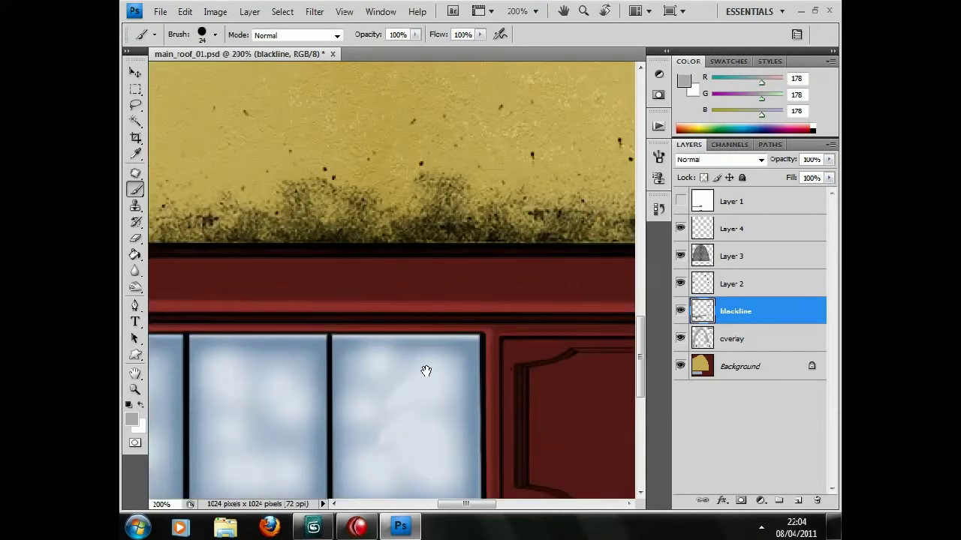
{"action": "key", "text": "bracketleft"}
{"action": "key", "text": "bracketleft"}
{"action": "key", "text": "bracketleft"}
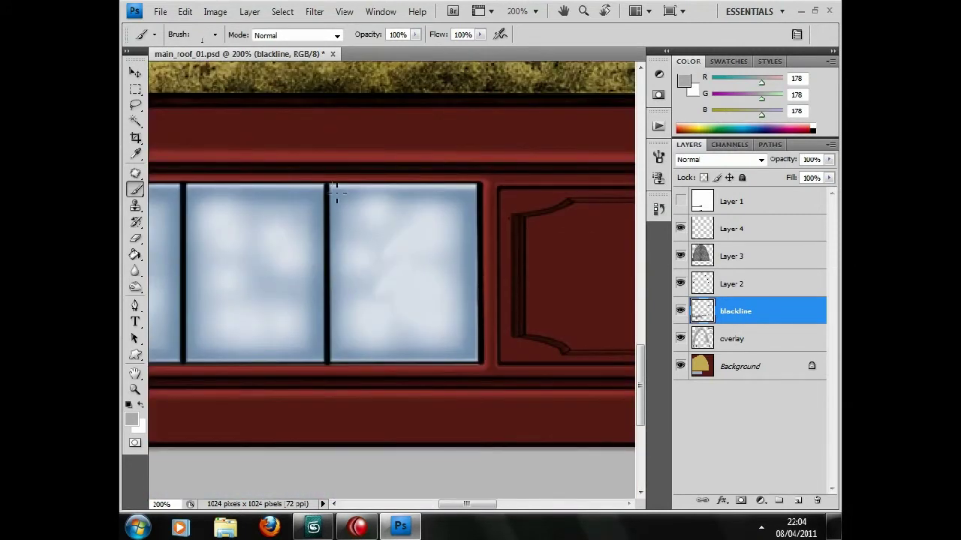
{"action": "key", "text": "d"}
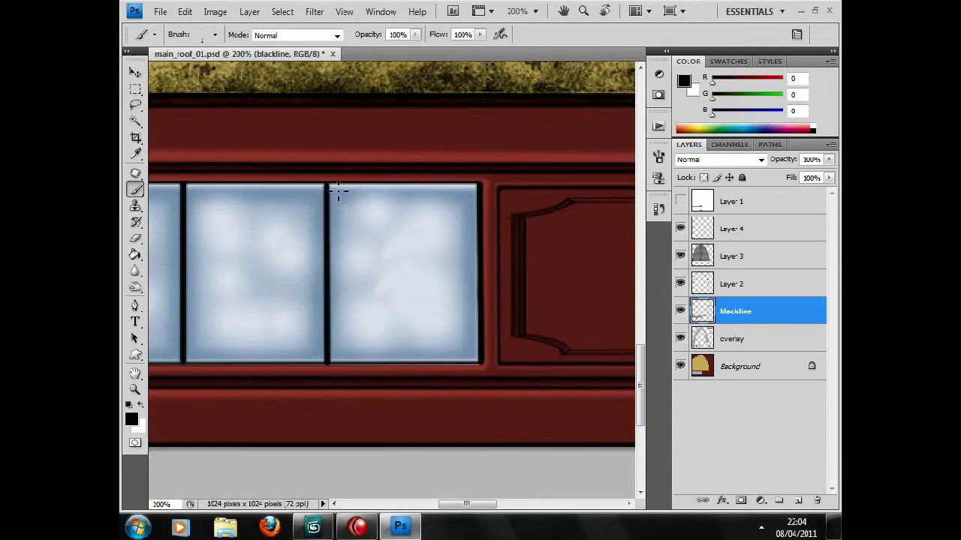
Step: Paint thin black lines along the left edges of the window panes and dividers
{"action": "mouse_move", "coordinate": [334, 189]}
{"action": "left_mouse_down"}
{"action": "mouse_move", "coordinate": [334, 359]}
{"action": "mouse_move", "coordinate": [324, 184]}
{"action": "mouse_move", "coordinate": [327, 358]}
{"action": "left_mouse_up"}
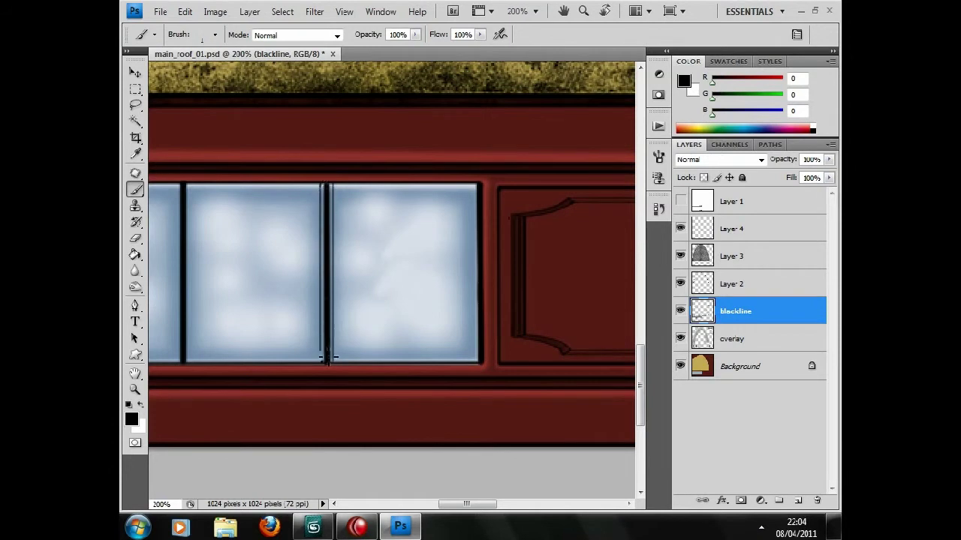
{"action": "mouse_move", "coordinate": [195, 191]}
{"action": "left_mouse_down"}
{"action": "mouse_move", "coordinate": [200, 348]}
{"action": "mouse_move", "coordinate": [319, 354]}
{"action": "left_mouse_up"}
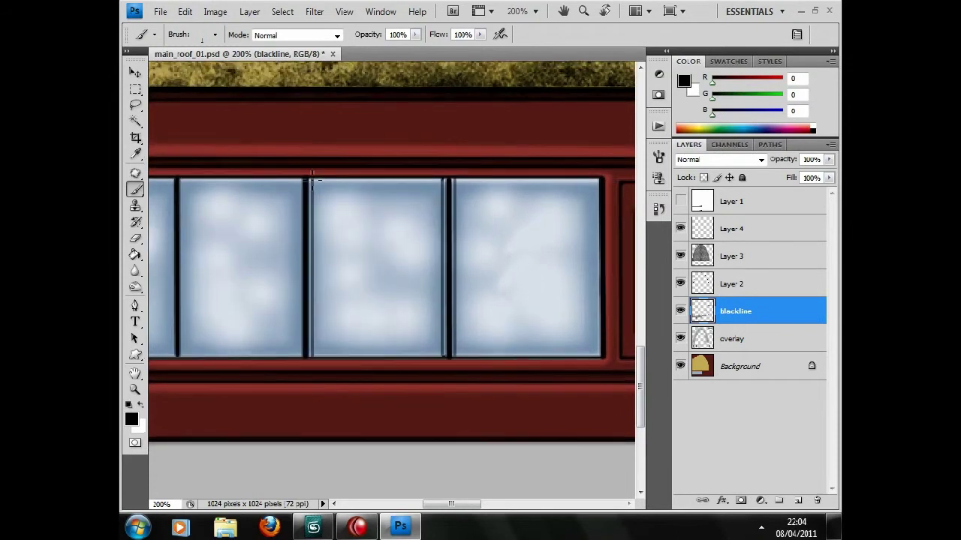
{"action": "left_click_drag", "start_coordinate": [299, 190], "coordinate": [297, 363]}
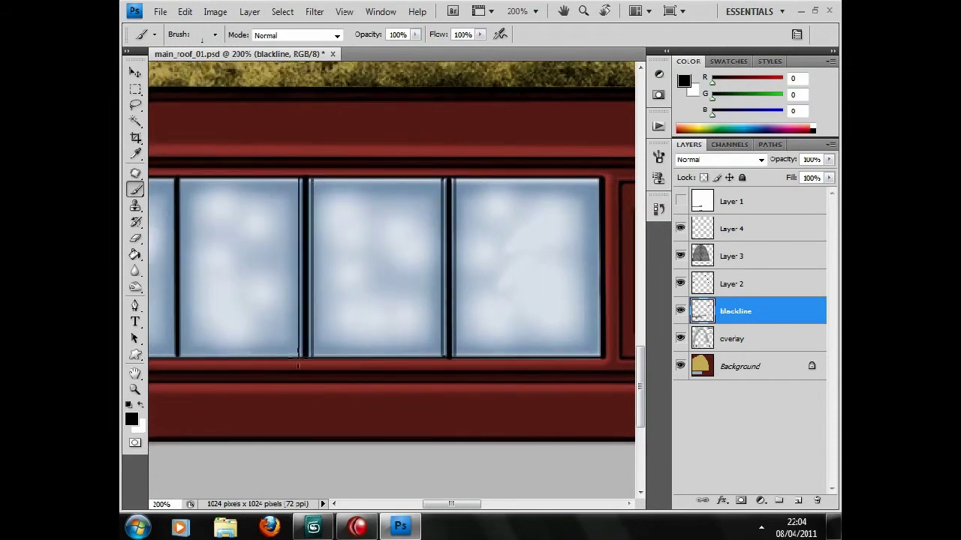
{"action": "left_click_drag", "start_coordinate": [186, 333], "coordinate": [189, 183]}
{"action": "left_click_drag", "start_coordinate": [198, 238], "coordinate": [269, 234]}
{"action": "left_click_drag", "start_coordinate": [246, 179], "coordinate": [244, 362]}
{"action": "left_click_drag", "start_coordinate": [243, 285], "coordinate": [391, 287]}
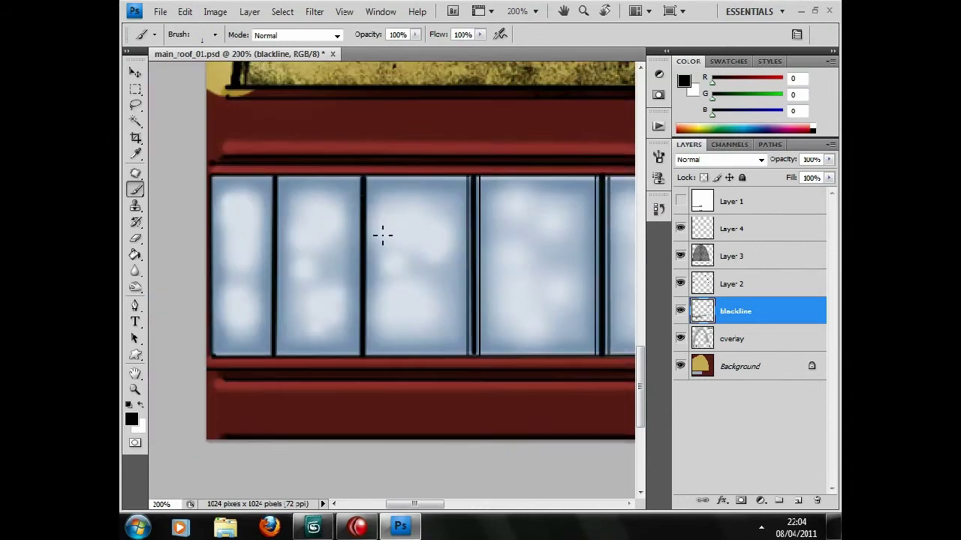
{"action": "mouse_move", "coordinate": [373, 183]}
{"action": "left_mouse_down"}
{"action": "mouse_move", "coordinate": [369, 354]}
{"action": "mouse_move", "coordinate": [361, 183]}
{"action": "left_mouse_up"}
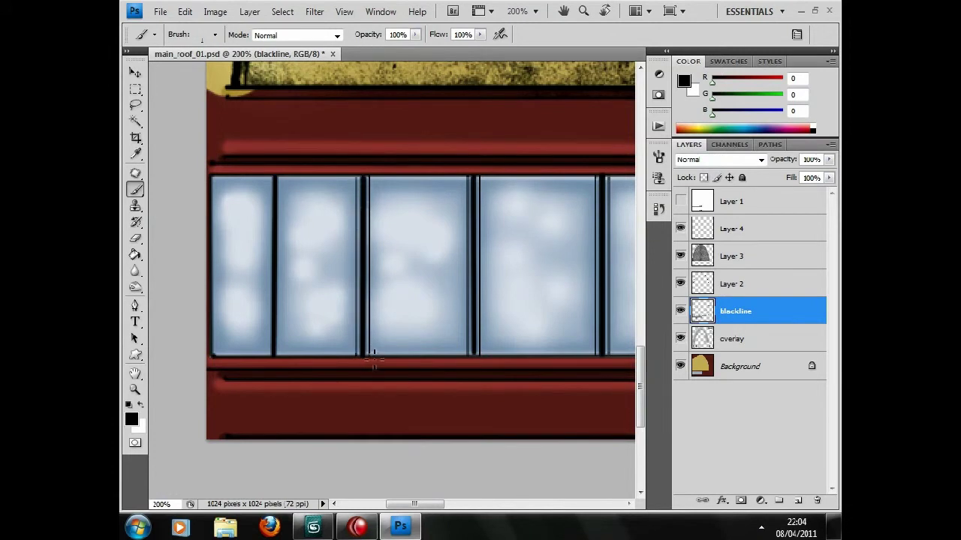
{"action": "mouse_move", "coordinate": [284, 359]}
{"action": "left_mouse_down"}
{"action": "mouse_move", "coordinate": [276, 354]}
{"action": "mouse_move", "coordinate": [287, 180]}
{"action": "mouse_move", "coordinate": [269, 364]}
{"action": "left_mouse_up"}
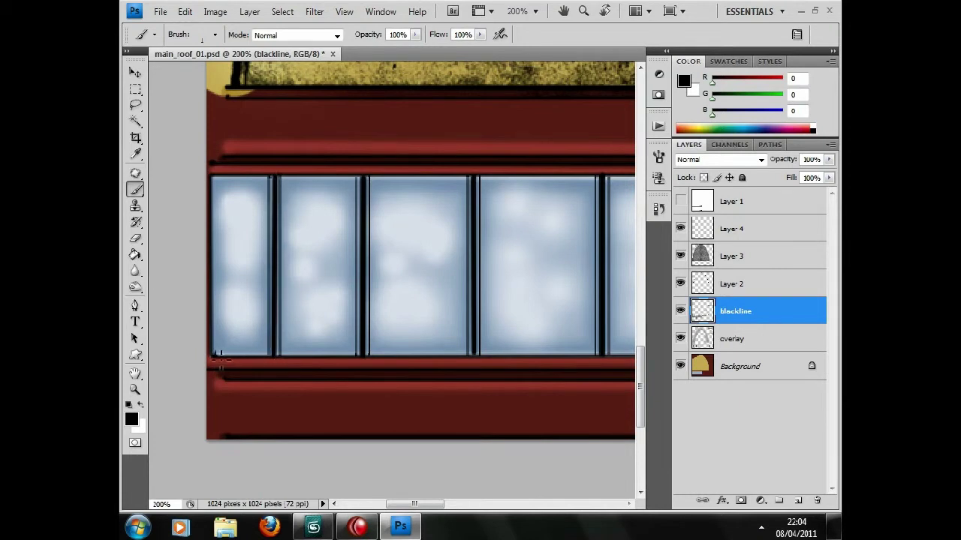
{"action": "left_click_drag", "start_coordinate": [218, 322], "coordinate": [223, 193]}
Step: Line the right window's right edge in black and view the arch and windows together
{"action": "scroll", "coordinate": [257, 246], "scroll_direction": "right", "scroll_amount": 3}
{"action": "scroll", "coordinate": [382, 223], "scroll_direction": "right", "scroll_amount": 3}
{"action": "mouse_move", "coordinate": [489, 175]}
{"action": "left_mouse_down"}
{"action": "mouse_move", "coordinate": [492, 350]}
{"action": "mouse_move", "coordinate": [496, 169]}
{"action": "left_mouse_up"}
{"action": "scroll", "coordinate": [575, 242], "scroll_direction": "left", "scroll_amount": 1}
{"action": "scroll", "coordinate": [470, 230], "scroll_direction": "right", "scroll_amount": 1}
{"action": "scroll", "coordinate": [473, 247], "scroll_direction": "up", "scroll_amount": 1}
{"action": "scroll", "coordinate": [490, 274], "scroll_direction": "left", "scroll_amount": 1}
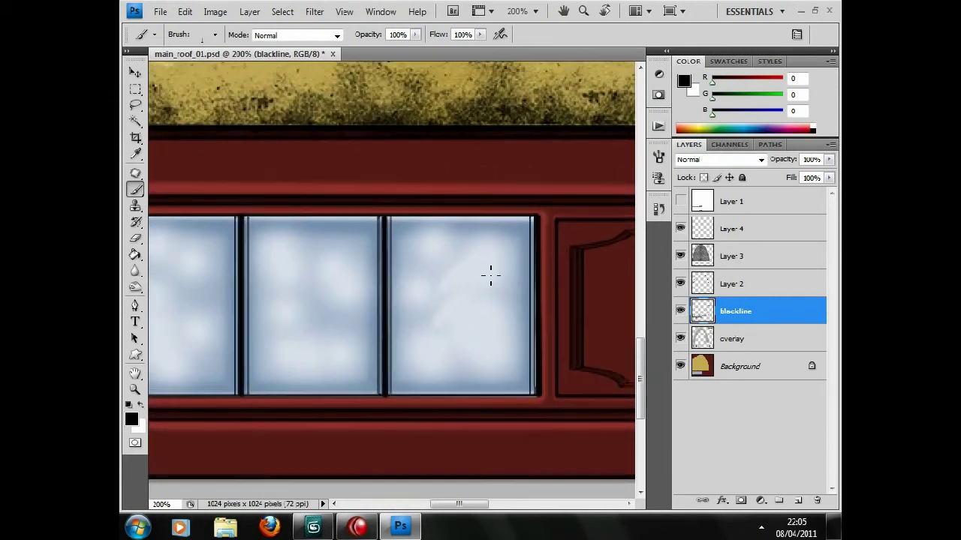
{"action": "scroll", "coordinate": [490, 275], "scroll_direction": "down", "scroll_amount": 1, "text": "alt"}
{"action": "scroll", "coordinate": [493, 265], "scroll_direction": "down", "scroll_amount": 1, "text": "alt"}
{"action": "left_click_drag", "start_coordinate": [413, 281], "coordinate": [447, 279]}
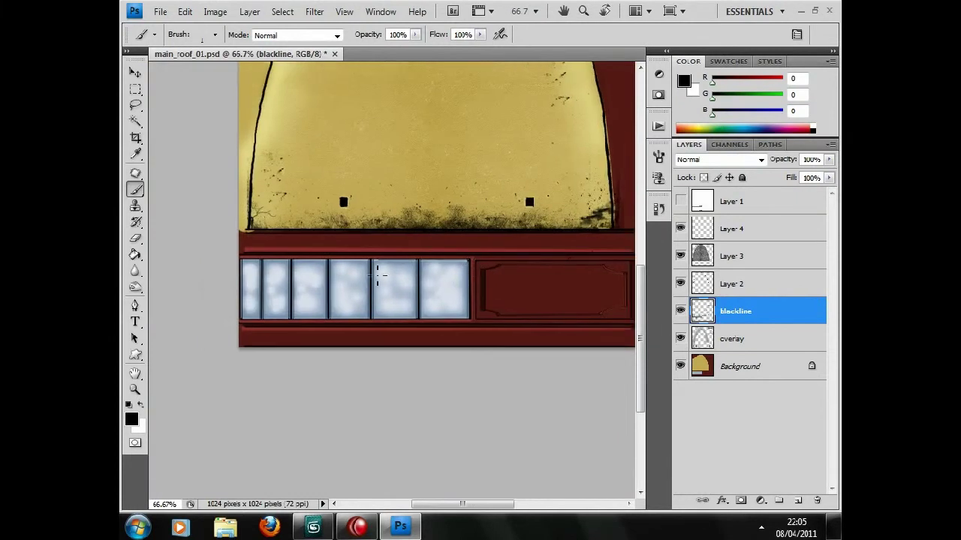
Step: Draw a dark line along the windows' bottom edge, then zoom to 200% on the door panel
{"action": "left_click_drag", "start_coordinate": [247, 318], "coordinate": [469, 321]}
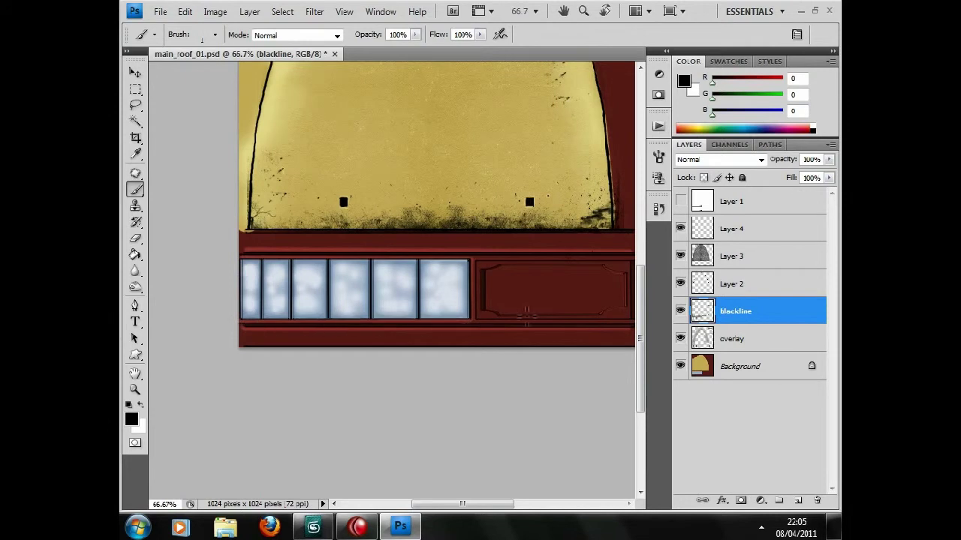
{"action": "mouse_move", "coordinate": [564, 268]}
{"action": "left_mouse_down"}
{"action": "mouse_move", "coordinate": [500, 310]}
{"action": "mouse_move", "coordinate": [508, 354]}
{"action": "left_mouse_up"}
{"action": "left_click_drag", "start_coordinate": [382, 218], "coordinate": [385, 236]}
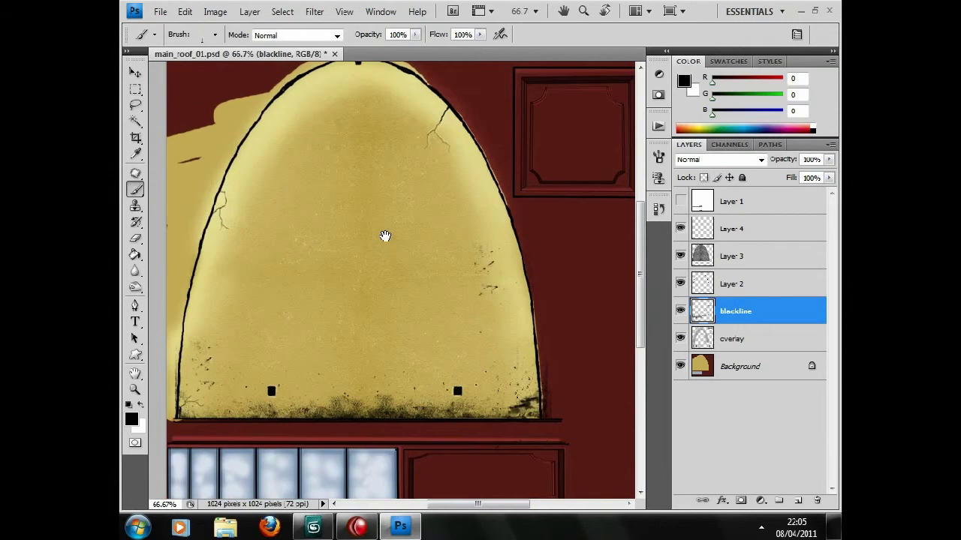
{"action": "left_click_drag", "start_coordinate": [356, 148], "coordinate": [363, 195]}
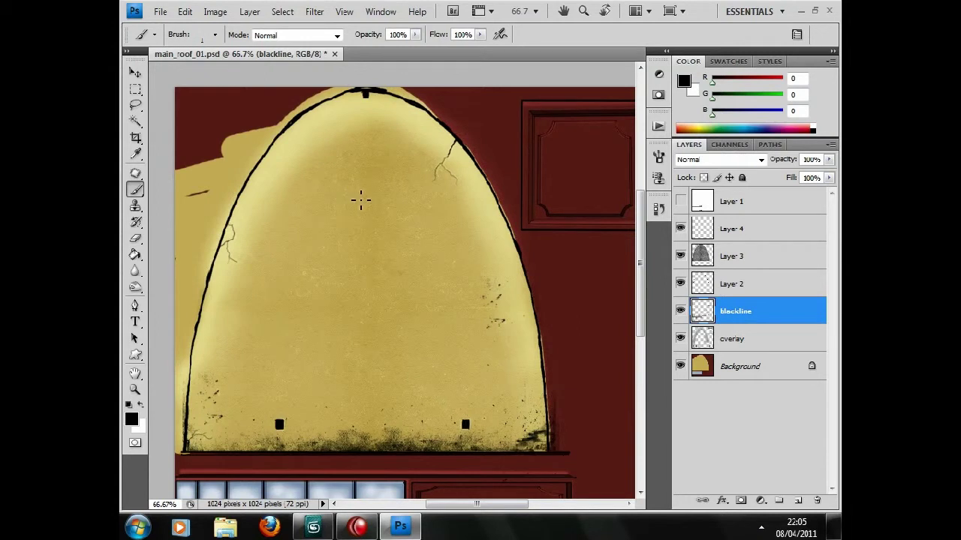
{"action": "mouse_move", "coordinate": [456, 181]}
{"action": "left_mouse_down"}
{"action": "mouse_move", "coordinate": [324, 215]}
{"action": "mouse_move", "coordinate": [369, 230]}
{"action": "mouse_move", "coordinate": [362, 251]}
{"action": "left_mouse_up"}
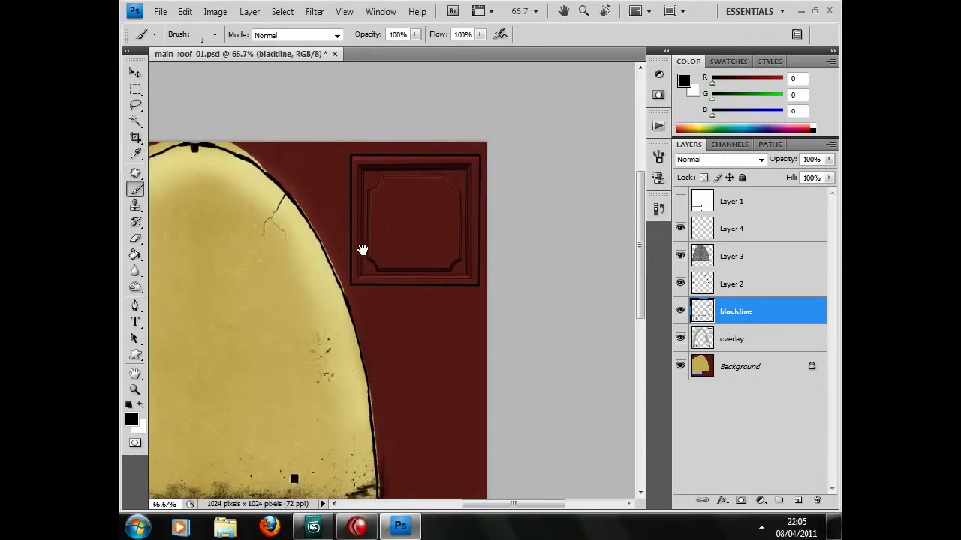
{"action": "key", "text": "ctrl+plus"}
{"action": "key", "text": "ctrl+plus"}
{"action": "mouse_move", "coordinate": [454, 280]}
{"action": "left_mouse_down"}
{"action": "mouse_move", "coordinate": [468, 335]}
{"action": "mouse_move", "coordinate": [450, 321]}
{"action": "mouse_move", "coordinate": [427, 341]}
{"action": "left_mouse_up"}
Step: Pick a large grunge brush, select the overlay layer and set a mid grey paint colour
{"action": "left_click", "coordinate": [215, 35]}
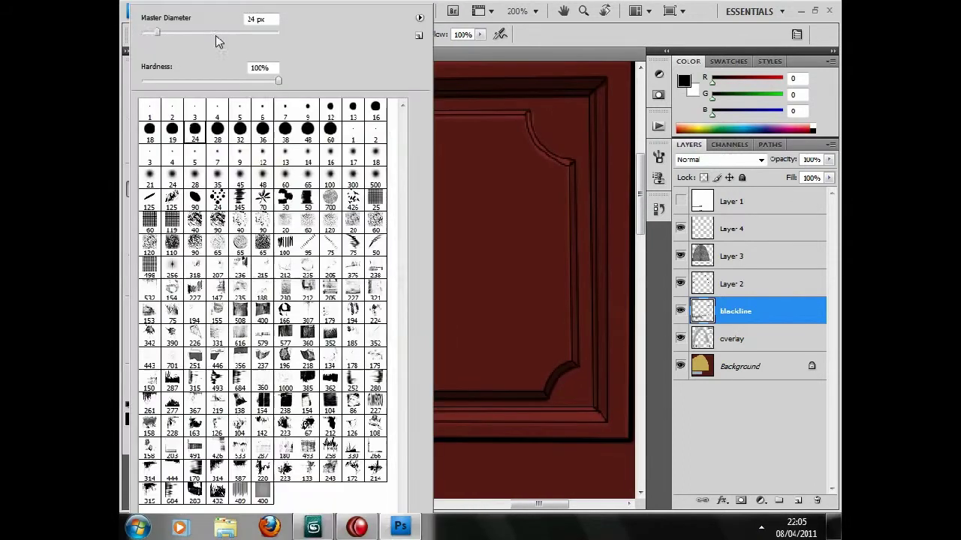
{"action": "left_click", "coordinate": [308, 314]}
{"action": "left_click", "coordinate": [524, 314]}
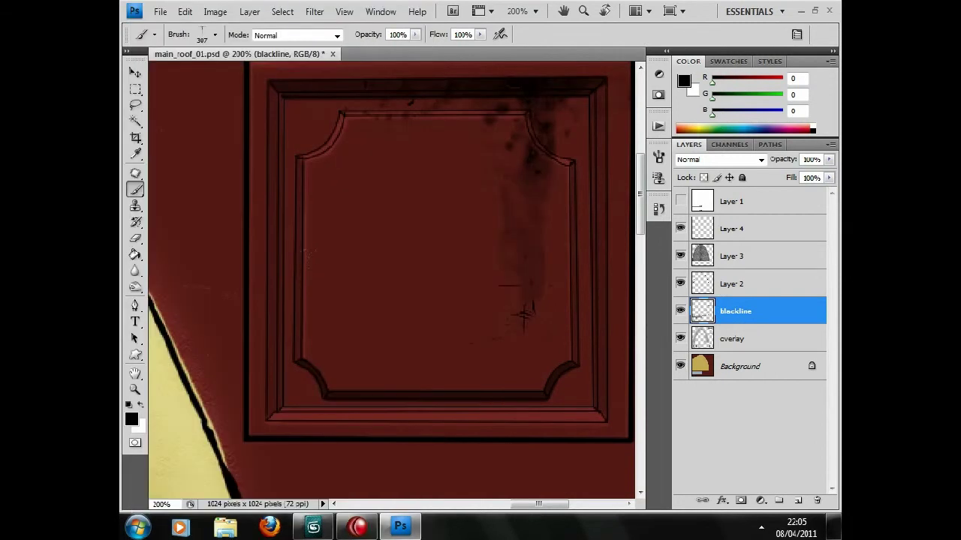
{"action": "key", "text": "ctrl+z"}
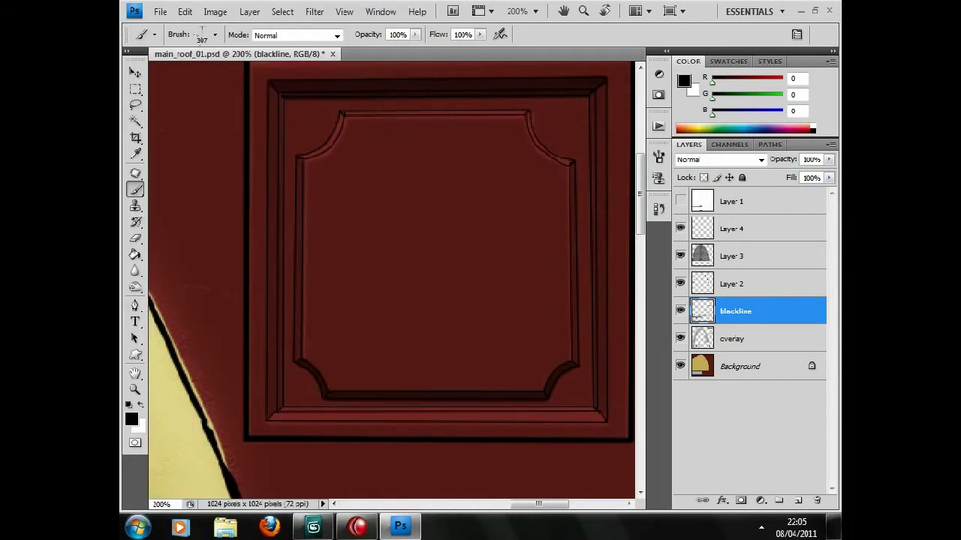
{"action": "left_click", "coordinate": [743, 339]}
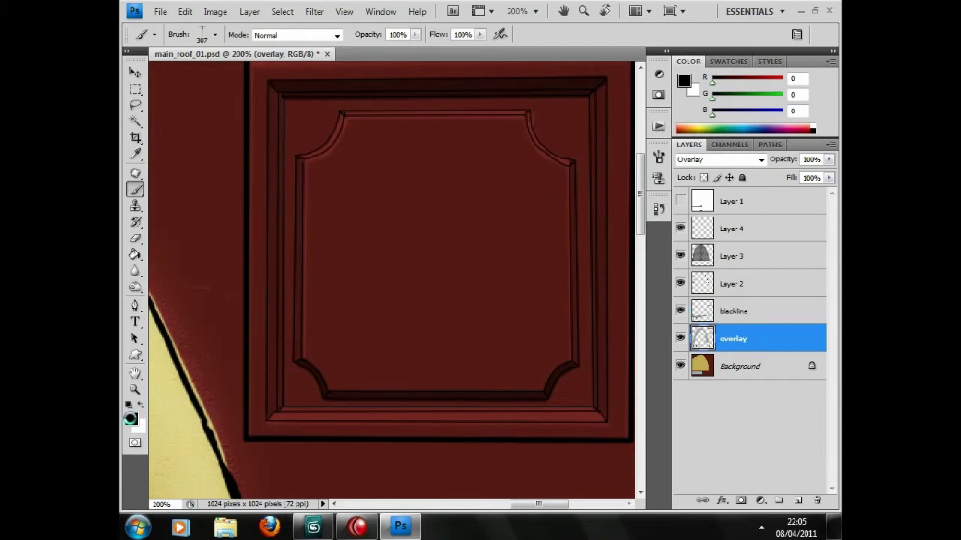
{"action": "left_click", "coordinate": [132, 418]}
{"action": "left_click_drag", "start_coordinate": [356, 237], "coordinate": [300, 218]}
{"action": "left_click", "coordinate": [626, 96]}
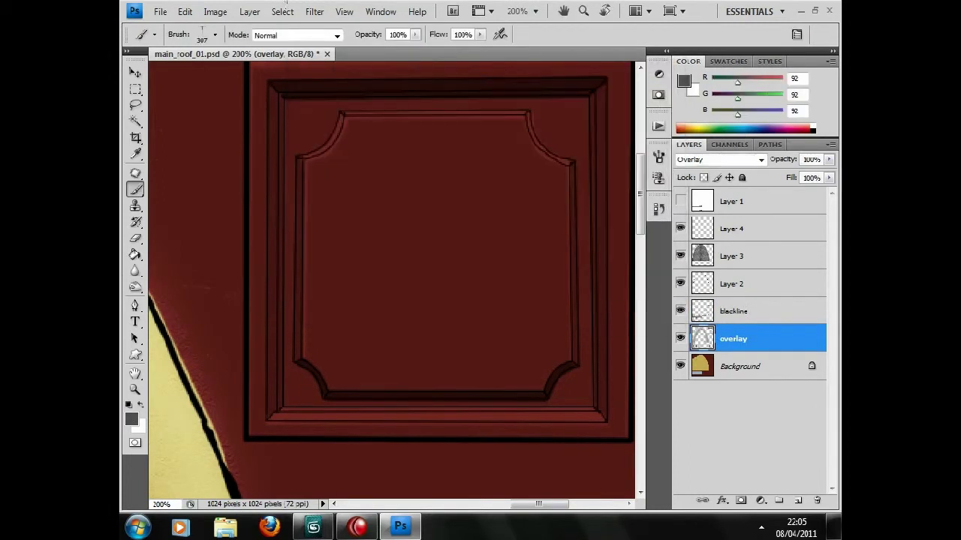
Step: Paint grey grime streaks down the door panel and along its inner panel's bottom
{"action": "left_click_drag", "start_coordinate": [454, 114], "coordinate": [432, 499]}
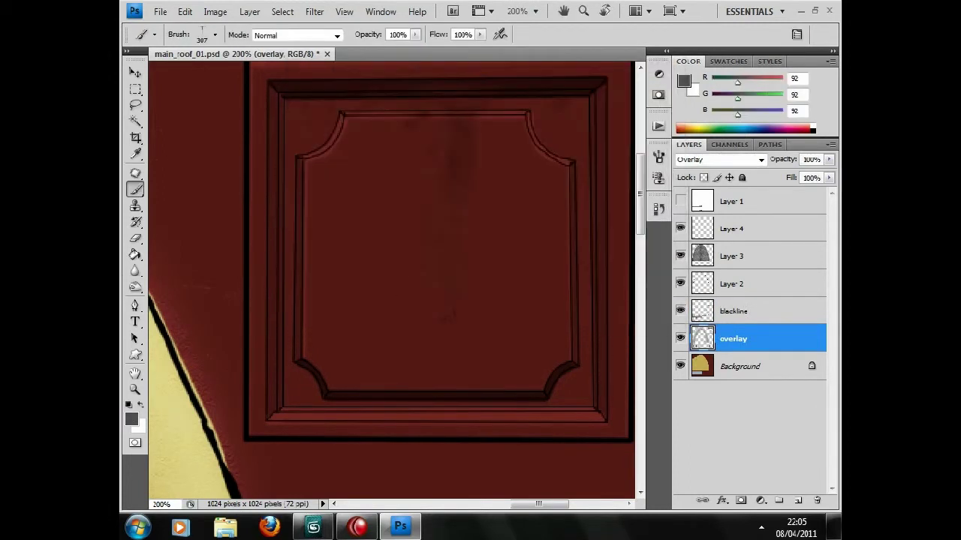
{"action": "left_click", "coordinate": [215, 34]}
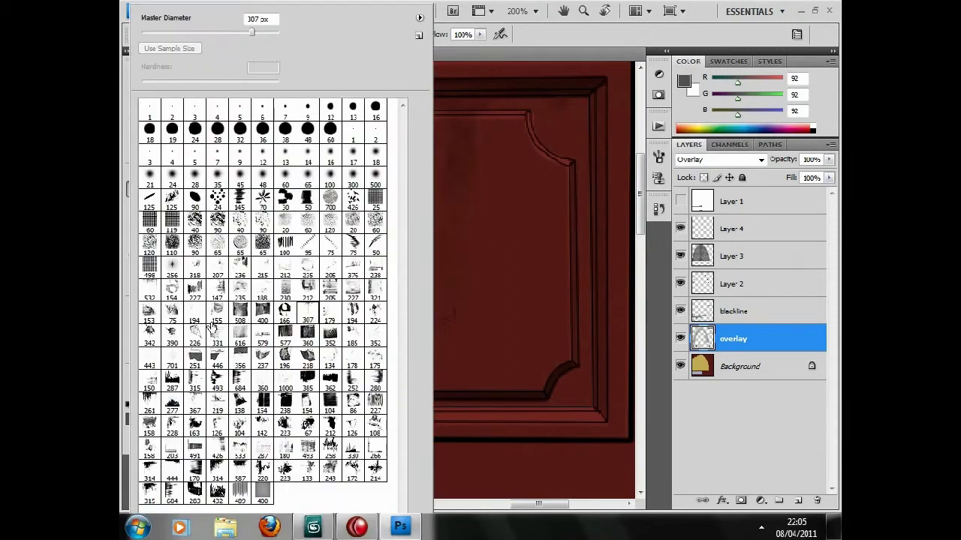
{"action": "left_click", "coordinate": [216, 411]}
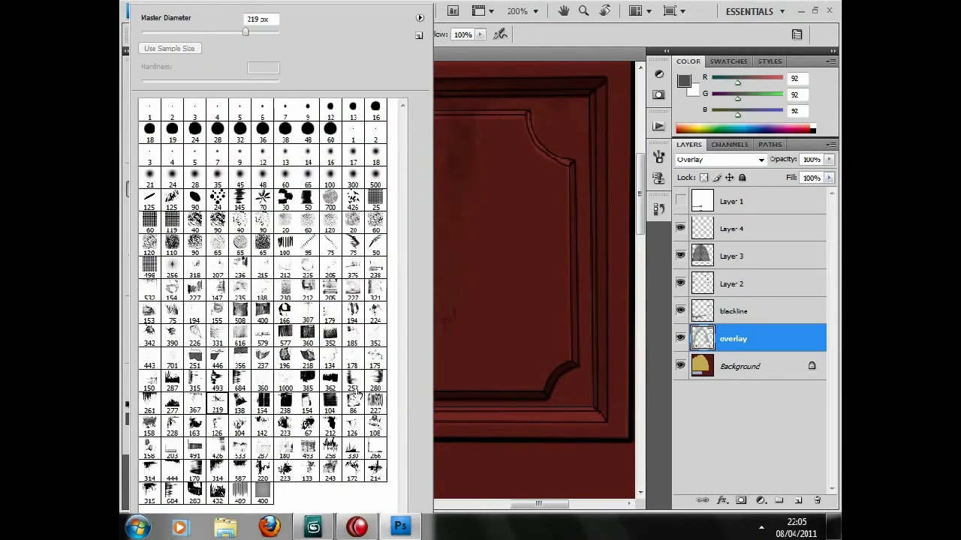
{"action": "double_click", "coordinate": [357, 396]}
{"action": "left_click_drag", "start_coordinate": [510, 410], "coordinate": [277, 409]}
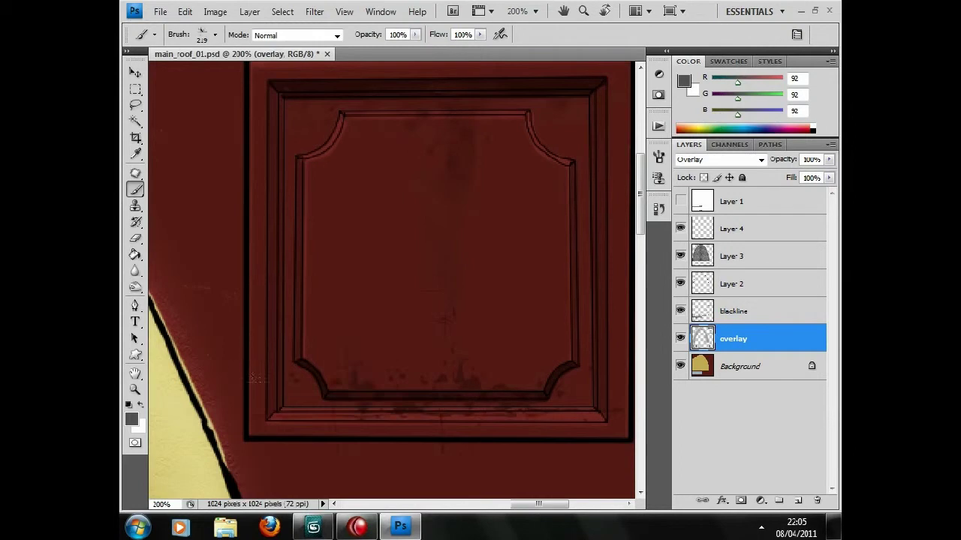
Step: Switch to the 125 px splatter brush with a light grey (182) paint colour
{"action": "left_click", "coordinate": [216, 35]}
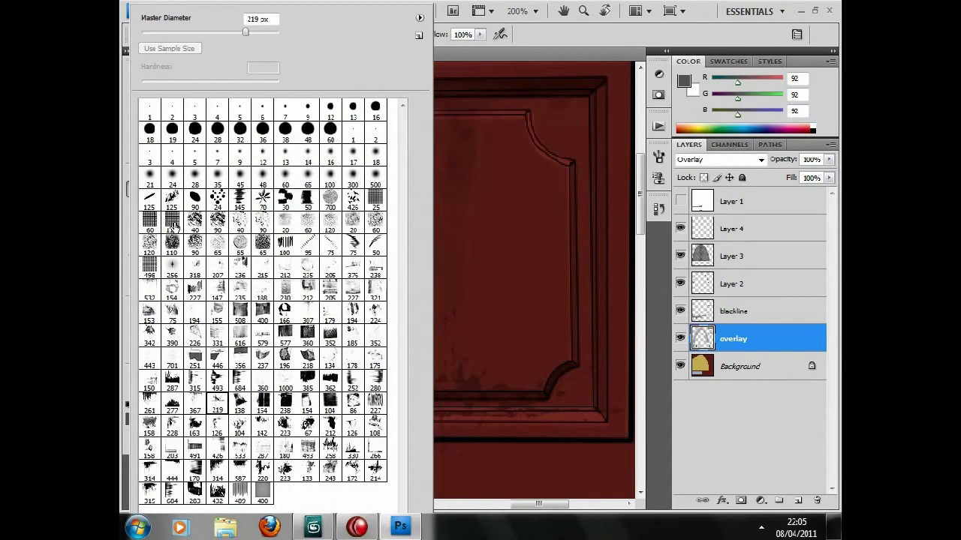
{"action": "left_click", "coordinate": [264, 140]}
{"action": "left_click", "coordinate": [172, 197]}
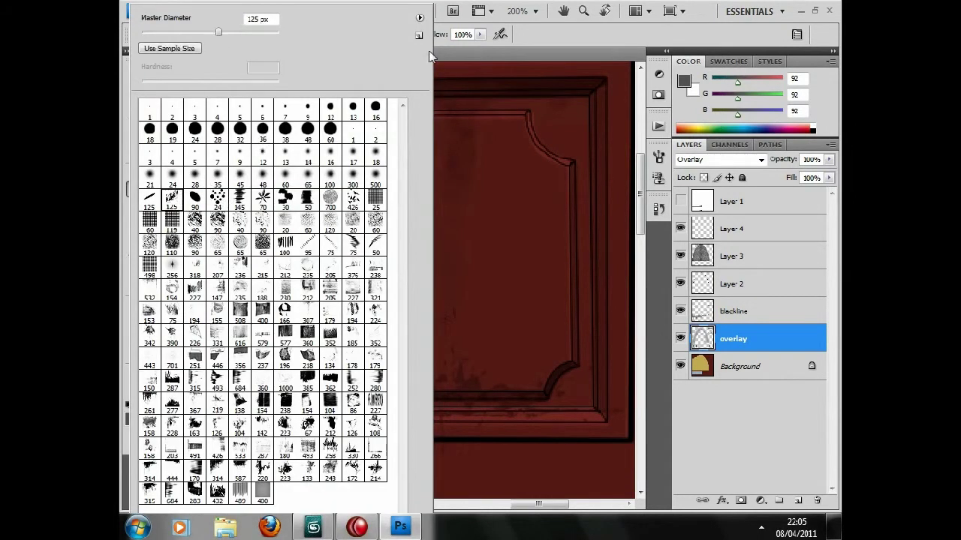
{"action": "left_click", "coordinate": [439, 63]}
{"action": "left_click", "coordinate": [131, 418]}
{"action": "left_click", "coordinate": [303, 155]}
{"action": "left_click", "coordinate": [623, 96]}
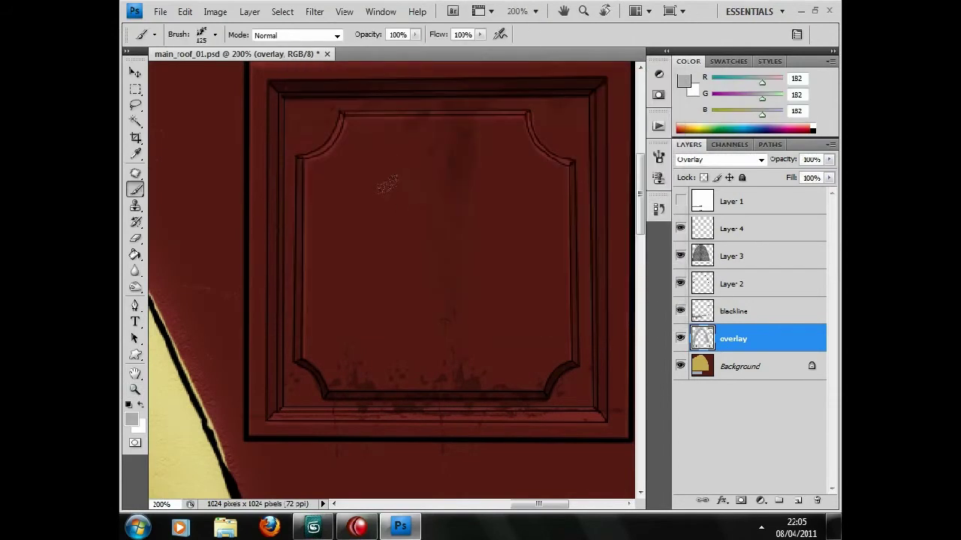
Step: Paint fine light grey wear along the door panel's upper-right curve and right moulding
{"action": "key", "text": "bracketleft"}
{"action": "key", "text": "bracketleft"}
{"action": "key", "text": "bracketleft"}
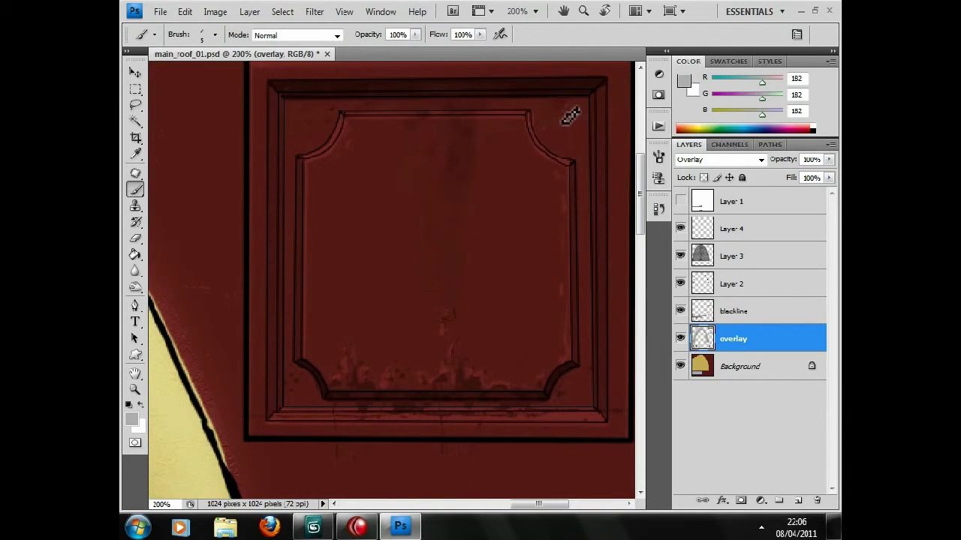
{"action": "left_click_drag", "start_coordinate": [531, 116], "coordinate": [478, 199]}
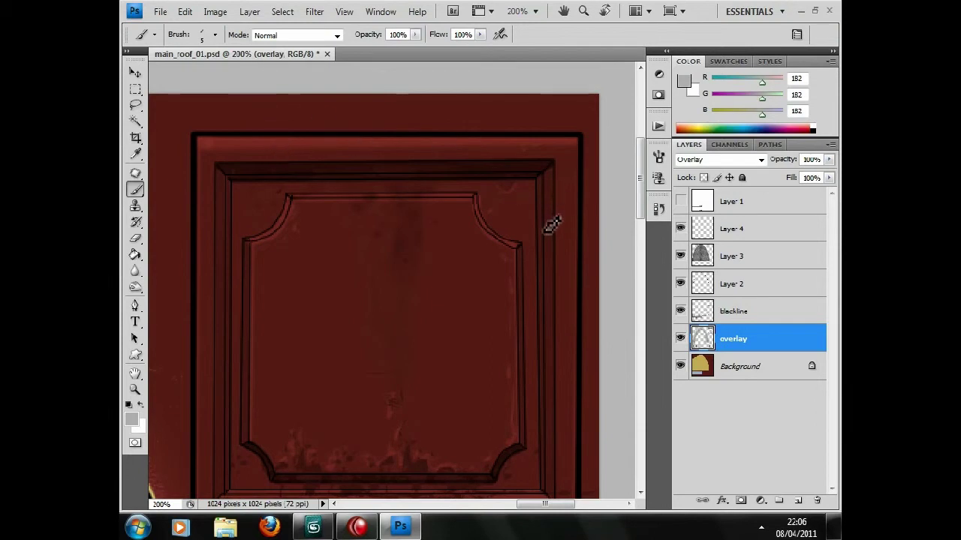
{"action": "left_click_drag", "start_coordinate": [480, 220], "coordinate": [498, 247]}
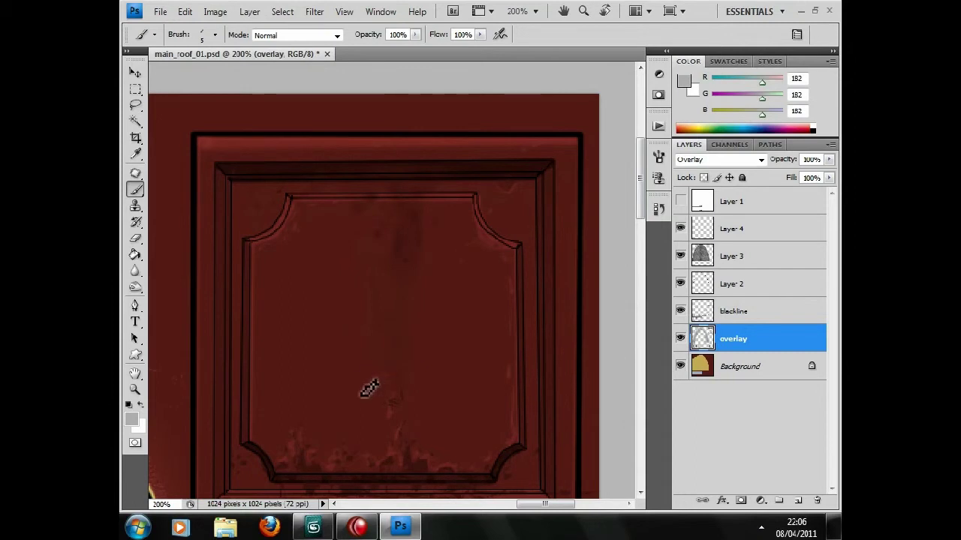
{"action": "mouse_move", "coordinate": [520, 396]}
{"action": "left_mouse_down"}
{"action": "mouse_move", "coordinate": [441, 268]}
{"action": "mouse_move", "coordinate": [396, 424]}
{"action": "mouse_move", "coordinate": [467, 137]}
{"action": "left_mouse_up"}
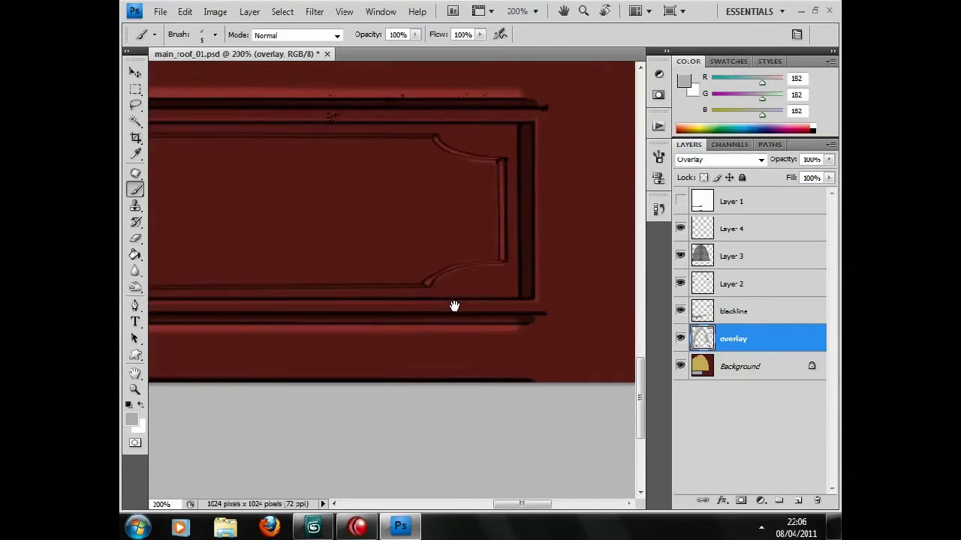
{"action": "scroll", "coordinate": [455, 307], "scroll_direction": "up", "scroll_amount": 2}
{"action": "mouse_move", "coordinate": [482, 295]}
{"action": "left_mouse_down"}
{"action": "mouse_move", "coordinate": [500, 322]}
{"action": "mouse_move", "coordinate": [499, 223]}
{"action": "left_mouse_up"}
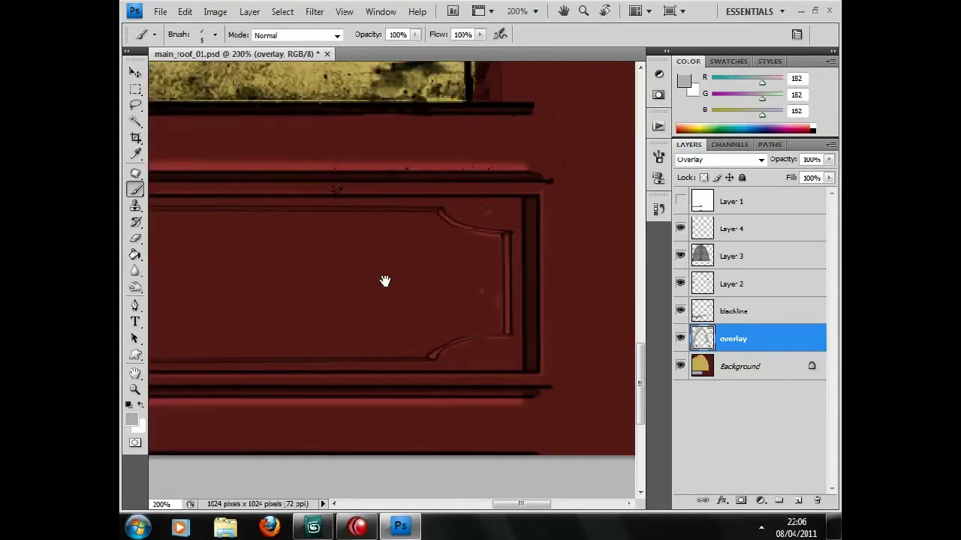
{"action": "scroll", "coordinate": [385, 280], "scroll_direction": "left", "scroll_amount": 3, "text": "ctrl"}
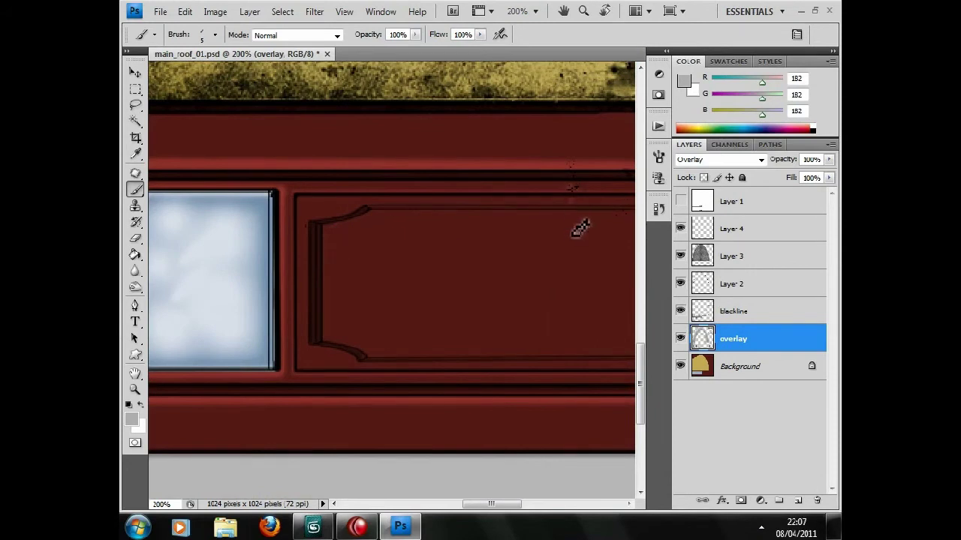
{"action": "scroll", "coordinate": [576, 227], "scroll_direction": "down", "scroll_amount": 1, "text": "alt"}
{"action": "scroll", "coordinate": [510, 292], "scroll_direction": "down", "scroll_amount": 1}
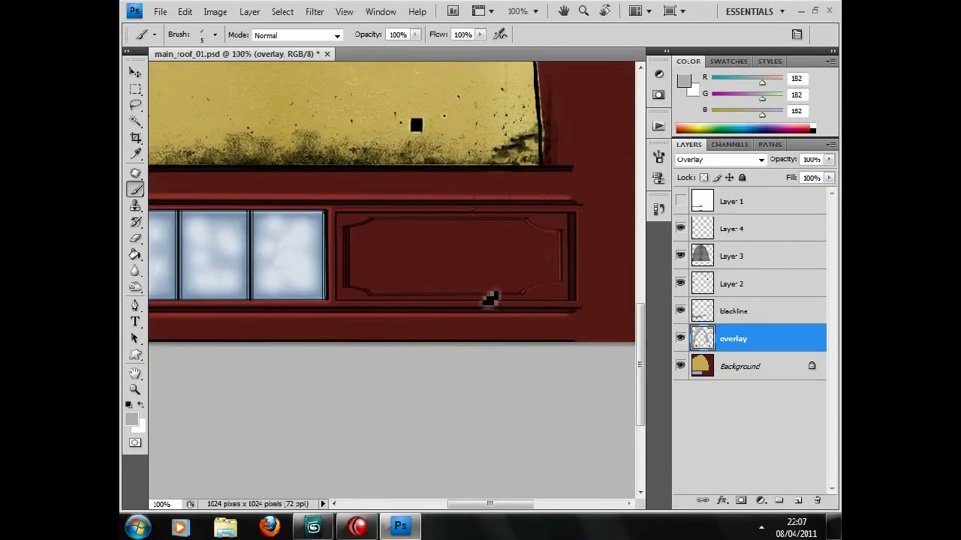
Step: Pan across the window row and zoom out to review the full main_roof_01.psd texture
{"action": "mouse_move", "coordinate": [344, 271]}
{"action": "left_mouse_down"}
{"action": "mouse_move", "coordinate": [542, 283]}
{"action": "mouse_move", "coordinate": [600, 299]}
{"action": "left_mouse_up"}
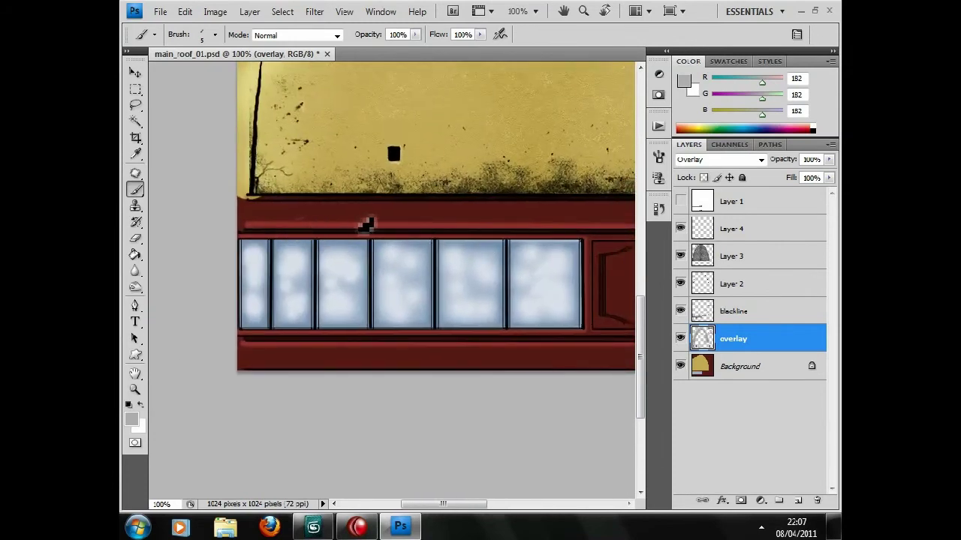
{"action": "key", "text": "bracketright"}
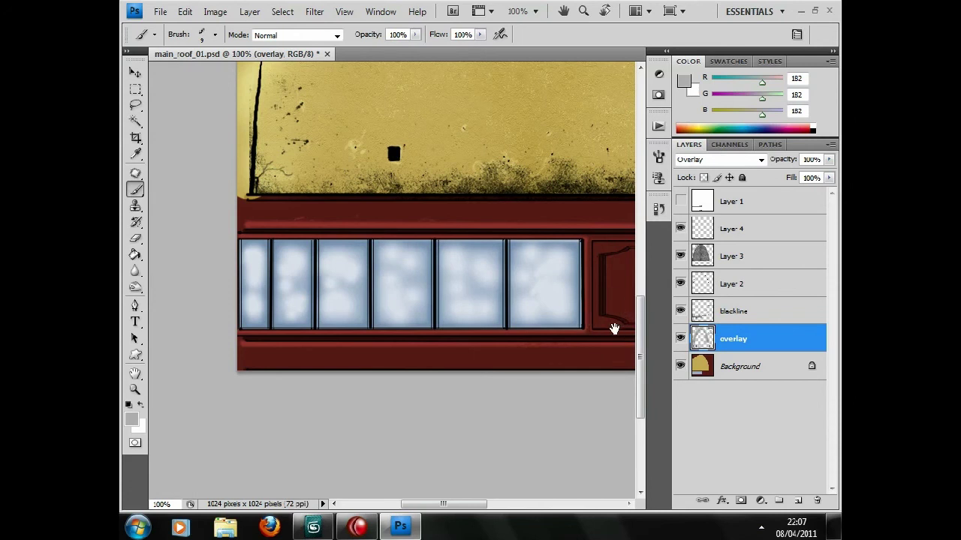
{"action": "left_click_drag", "start_coordinate": [611, 328], "coordinate": [595, 292]}
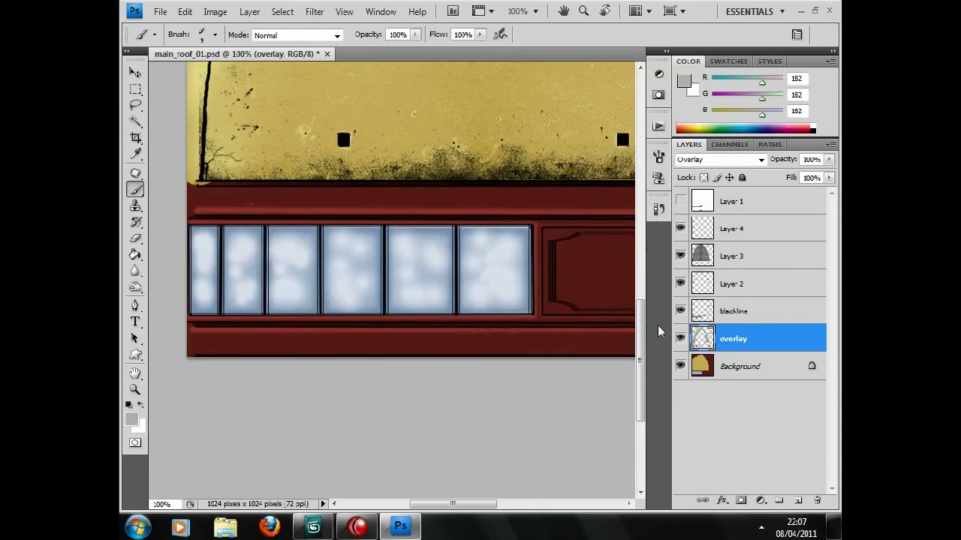
{"action": "key", "text": "ctrl+minus"}
{"action": "key", "text": "ctrl+minus"}
{"action": "key", "text": "ctrl+minus"}
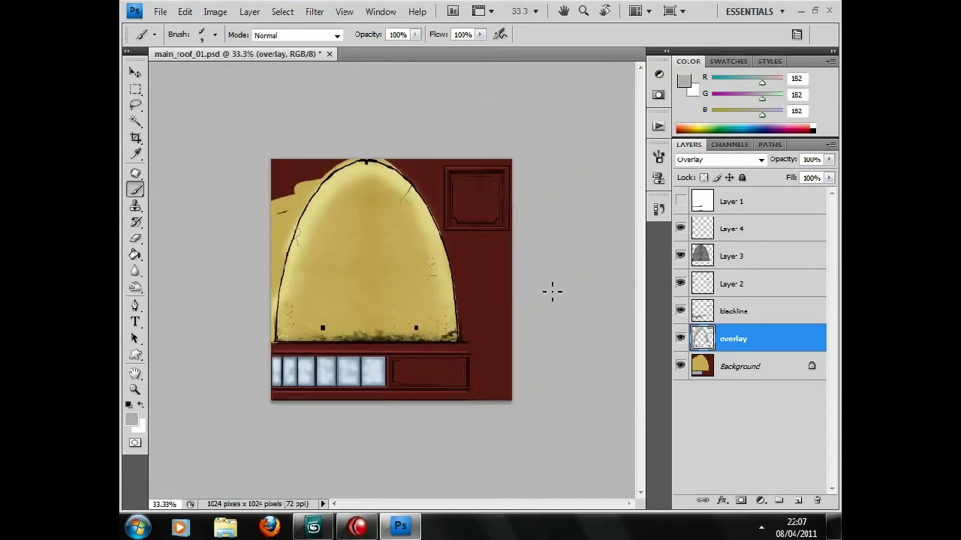
{"action": "key", "text": "ctrl+plus"}
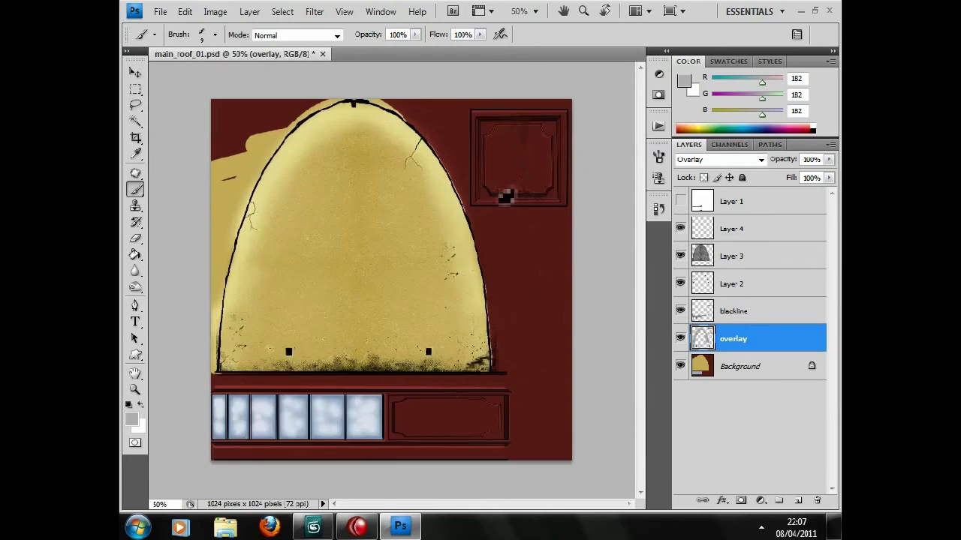